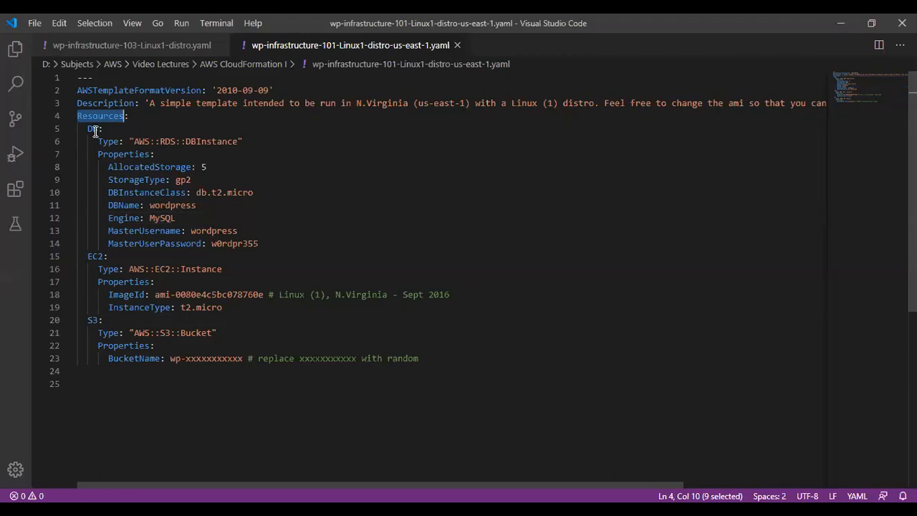
Step: Examine the Resources section of the template and its three logical resources: DB, EC2 and S3
{"action": "left_click", "coordinate": [93, 129]}
{"action": "double_click", "coordinate": [93, 129]}
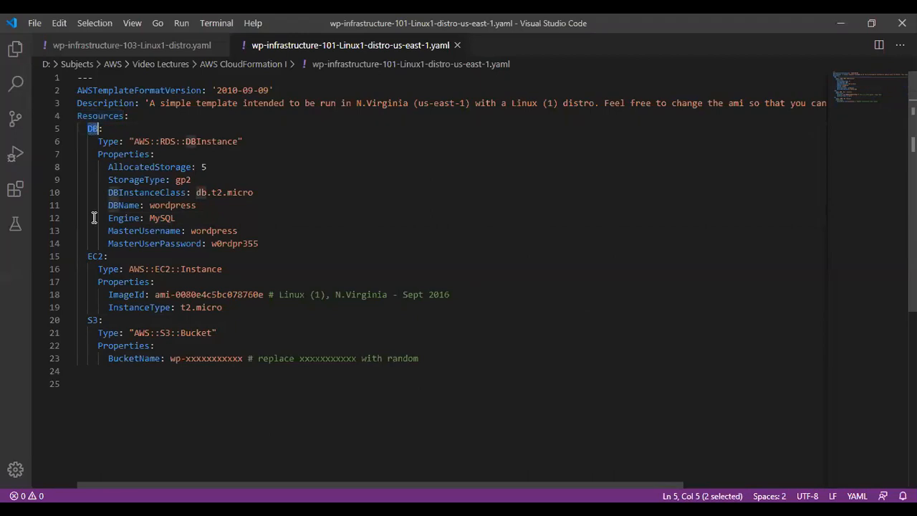
{"action": "double_click", "coordinate": [95, 256]}
{"action": "double_click", "coordinate": [91, 318]}
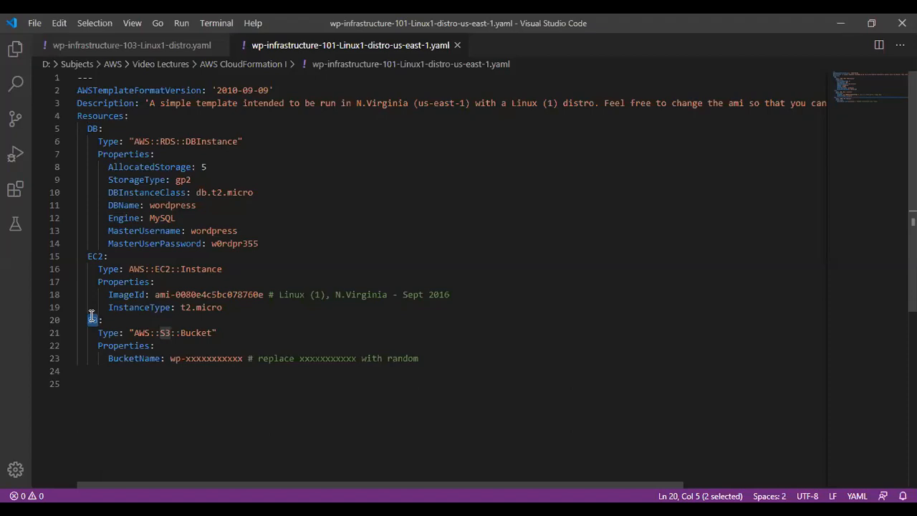
{"action": "double_click", "coordinate": [101, 116]}
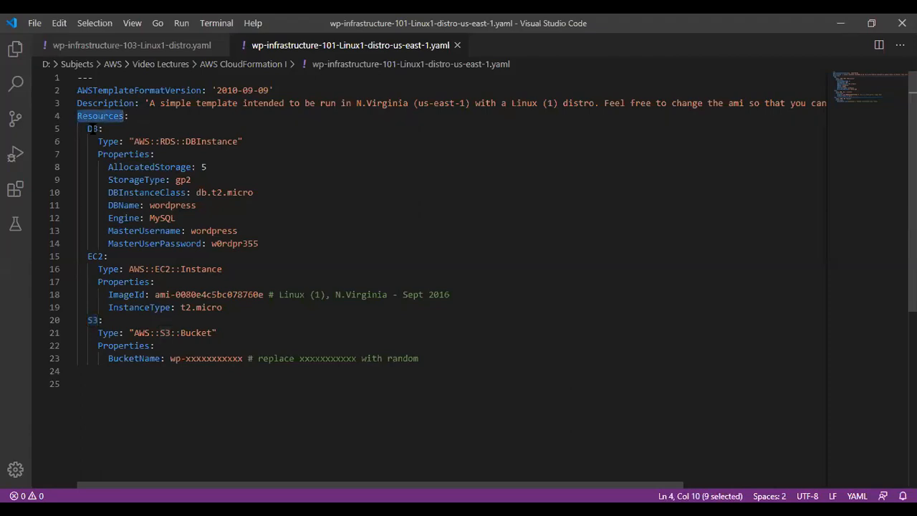
{"action": "double_click", "coordinate": [92, 128]}
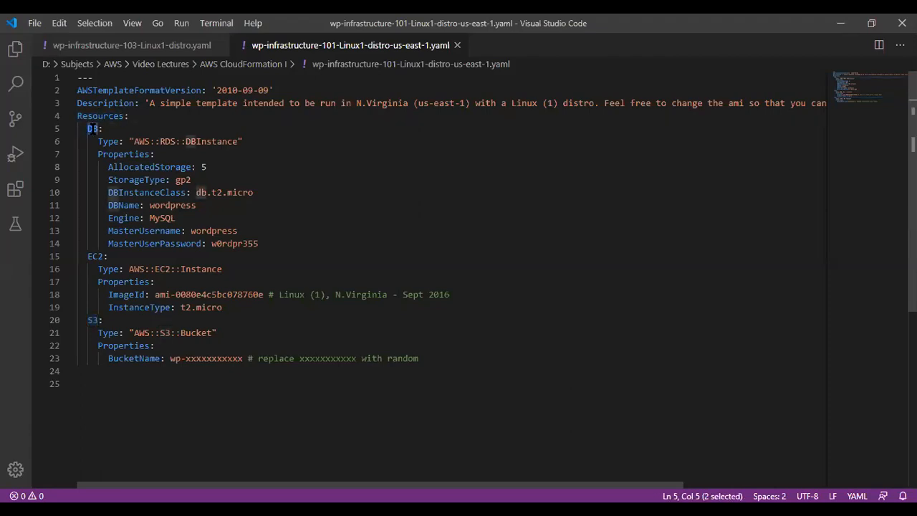
{"action": "left_click", "coordinate": [89, 257]}
{"action": "double_click", "coordinate": [90, 257]}
{"action": "double_click", "coordinate": [91, 320]}
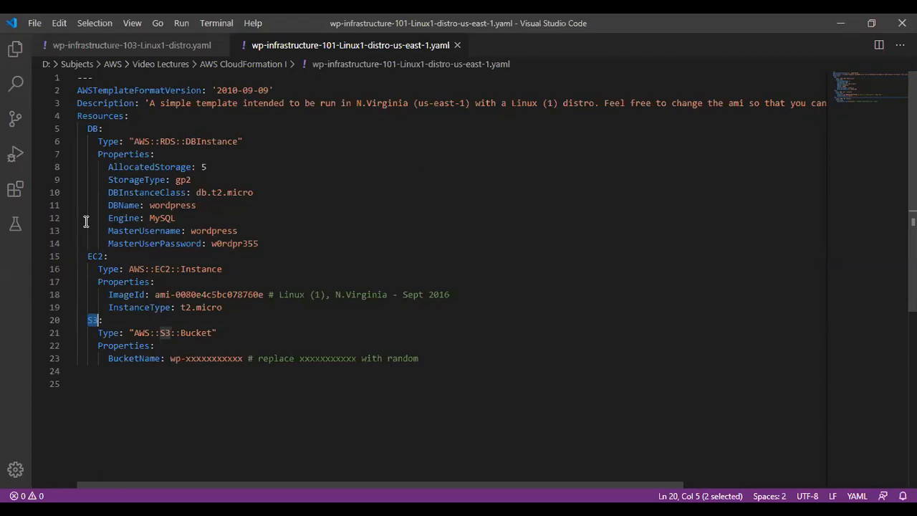
Step: Examine the DB resource's type and its properties: database name, engine, master username and master password
{"action": "double_click", "coordinate": [91, 129]}
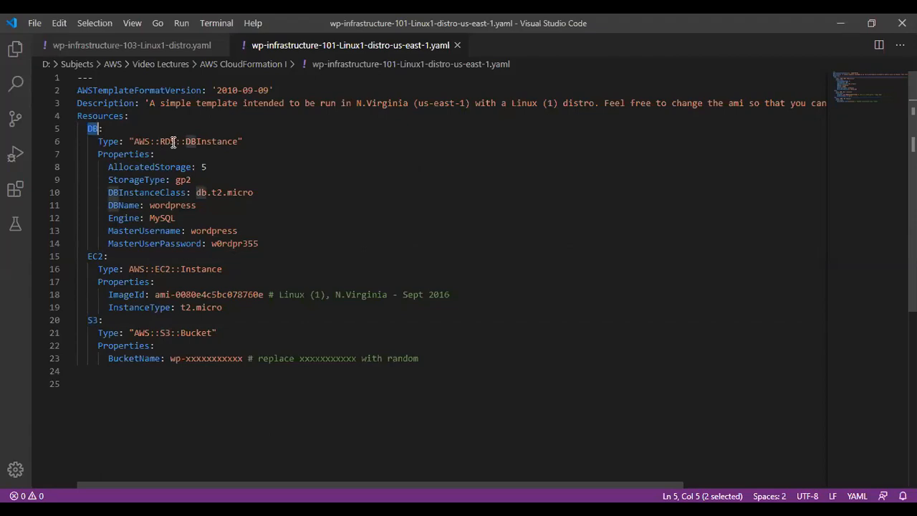
{"action": "double_click", "coordinate": [139, 141]}
{"action": "double_click", "coordinate": [165, 141]}
{"action": "double_click", "coordinate": [200, 141]}
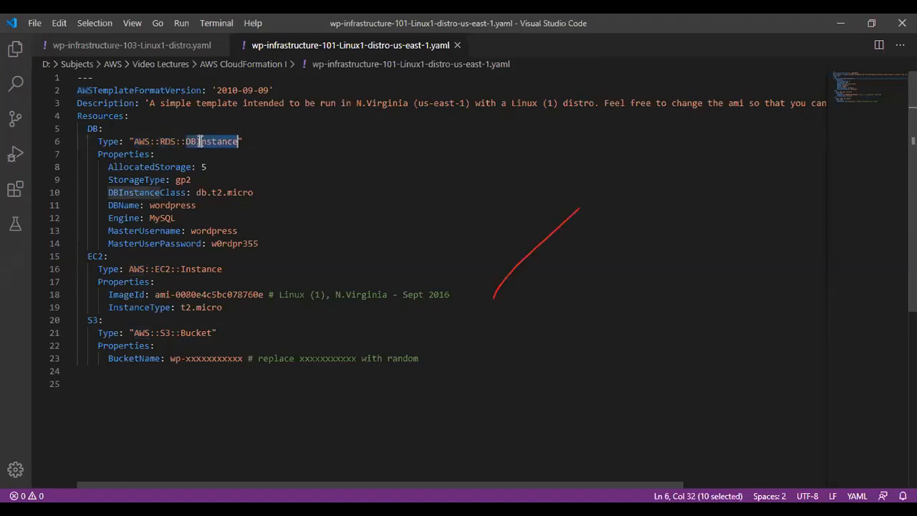
{"action": "double_click", "coordinate": [131, 157]}
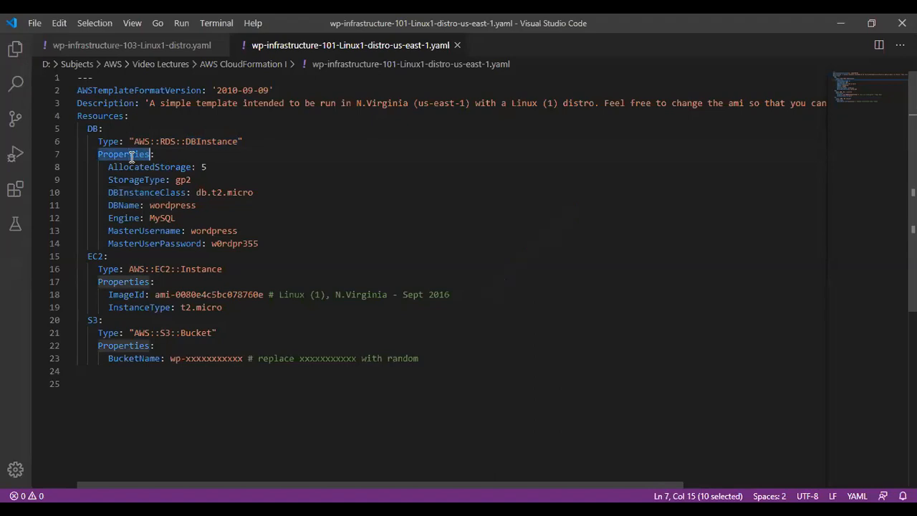
{"action": "double_click", "coordinate": [175, 205]}
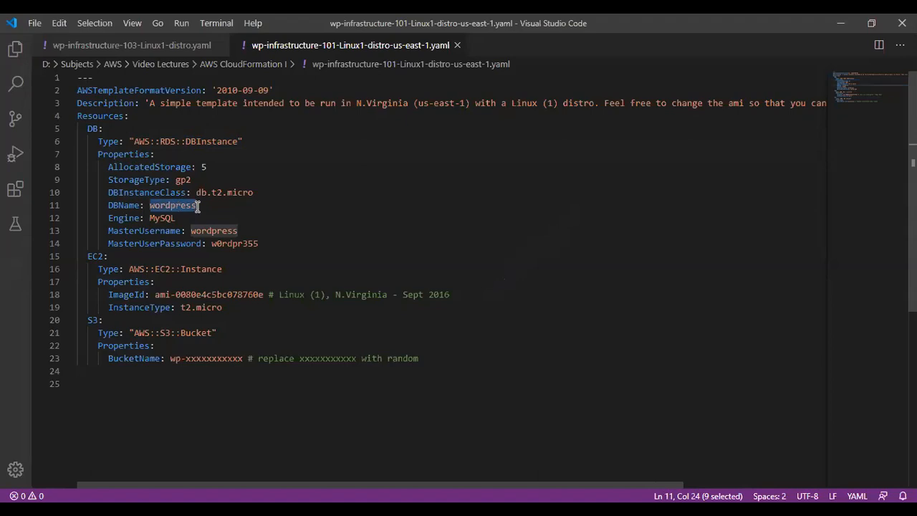
{"action": "double_click", "coordinate": [154, 218]}
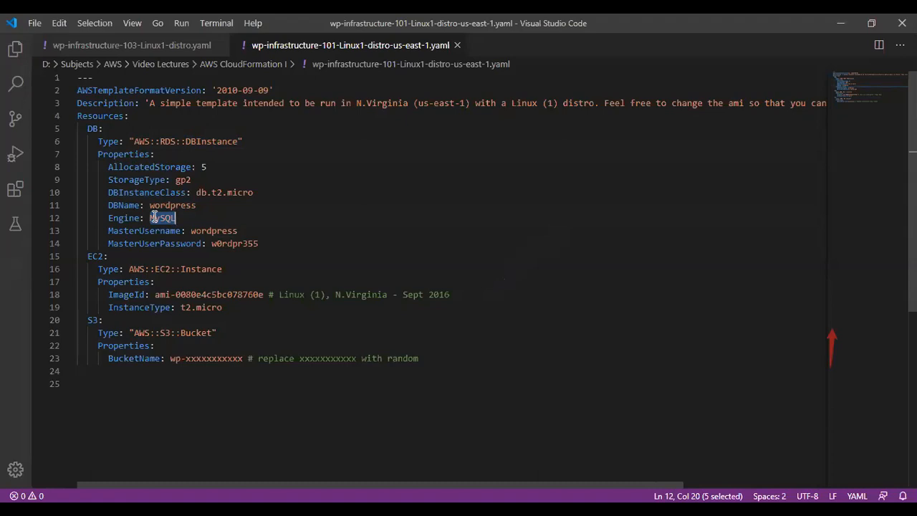
{"action": "double_click", "coordinate": [210, 233]}
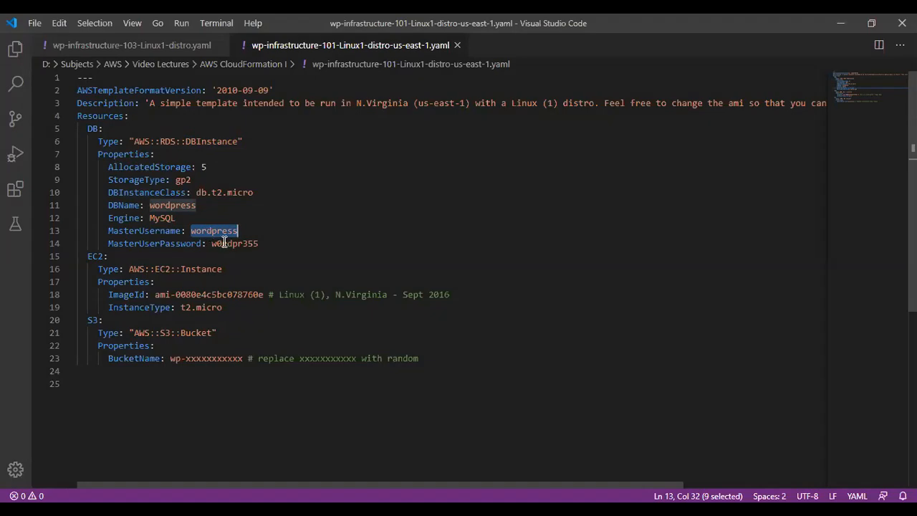
{"action": "double_click", "coordinate": [224, 242]}
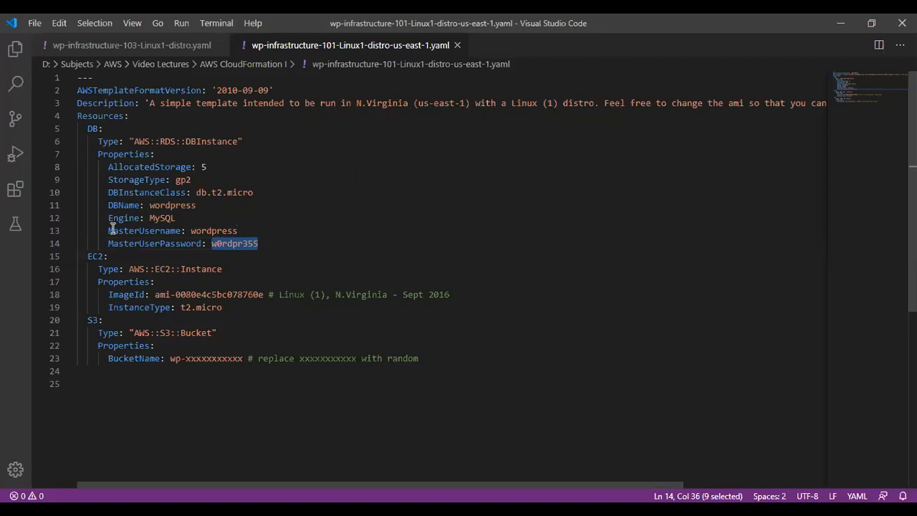
Step: Examine the EC2 resource's Type declaration and the start of its Properties block
{"action": "double_click", "coordinate": [95, 255]}
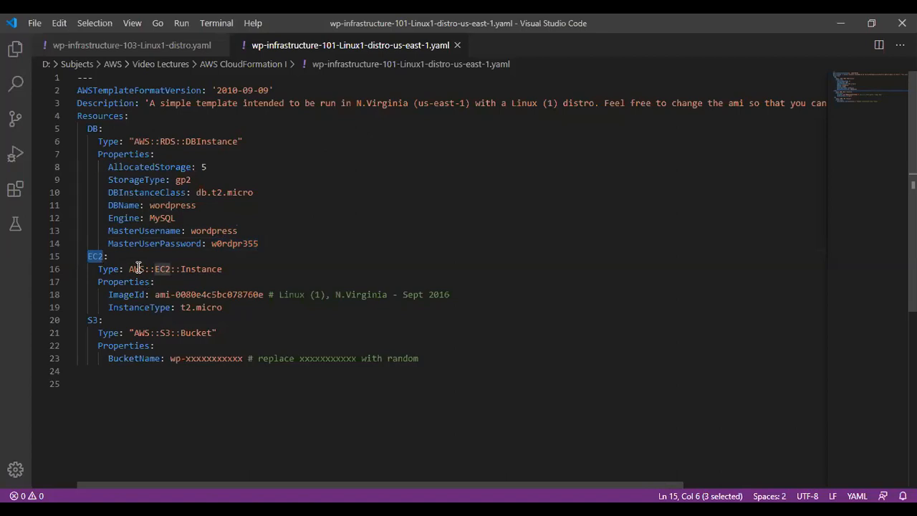
{"action": "double_click", "coordinate": [162, 269]}
{"action": "double_click", "coordinate": [195, 268]}
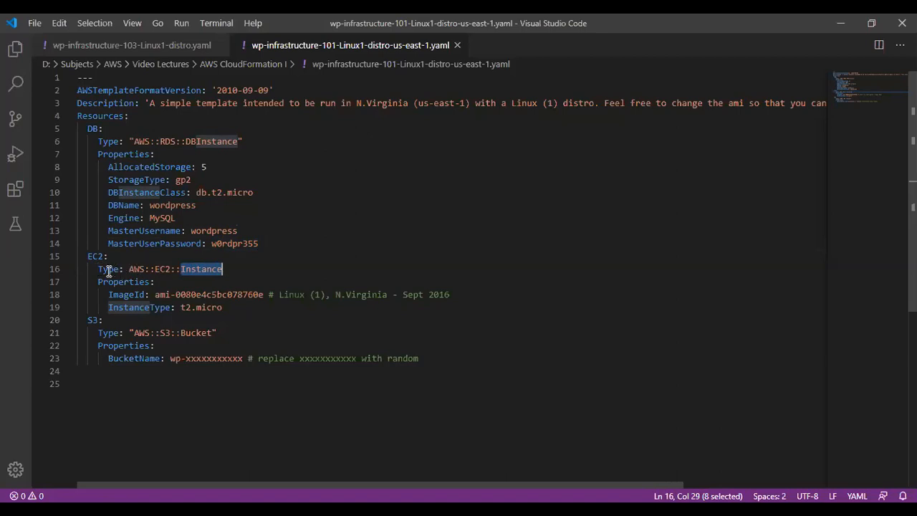
{"action": "left_click_drag", "start_coordinate": [98, 270], "coordinate": [224, 267]}
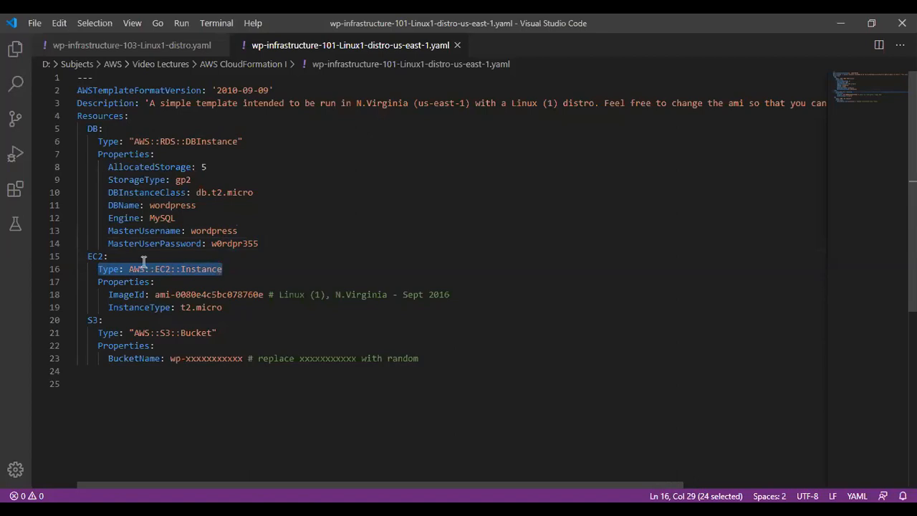
{"action": "double_click", "coordinate": [109, 270]}
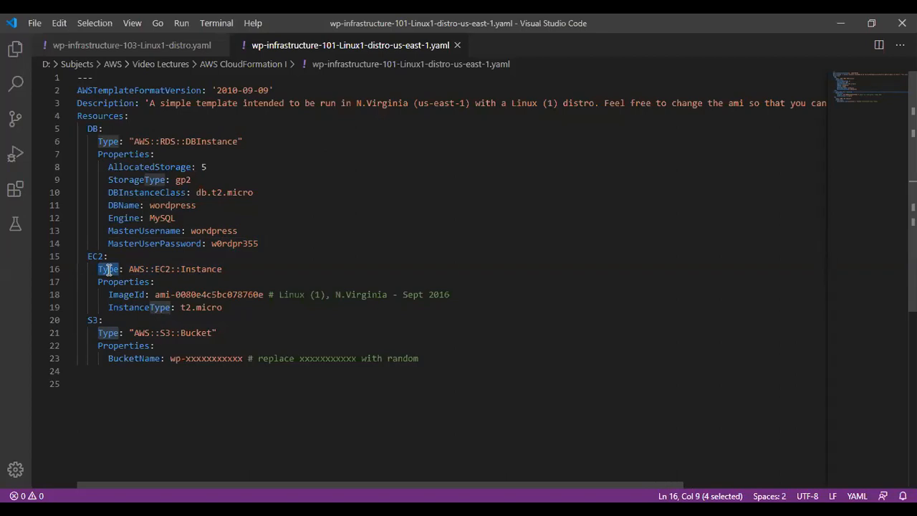
{"action": "left_click", "coordinate": [142, 282]}
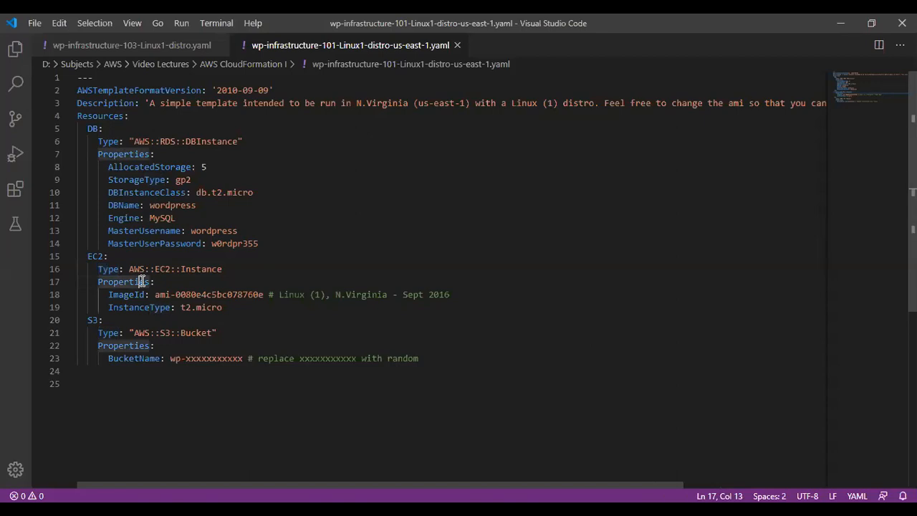
{"action": "double_click", "coordinate": [199, 269]}
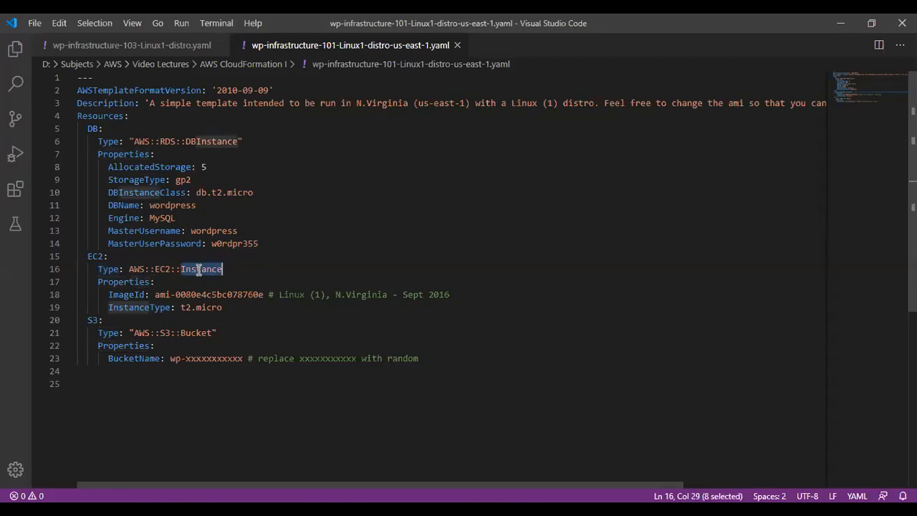
{"action": "left_click", "coordinate": [158, 285]}
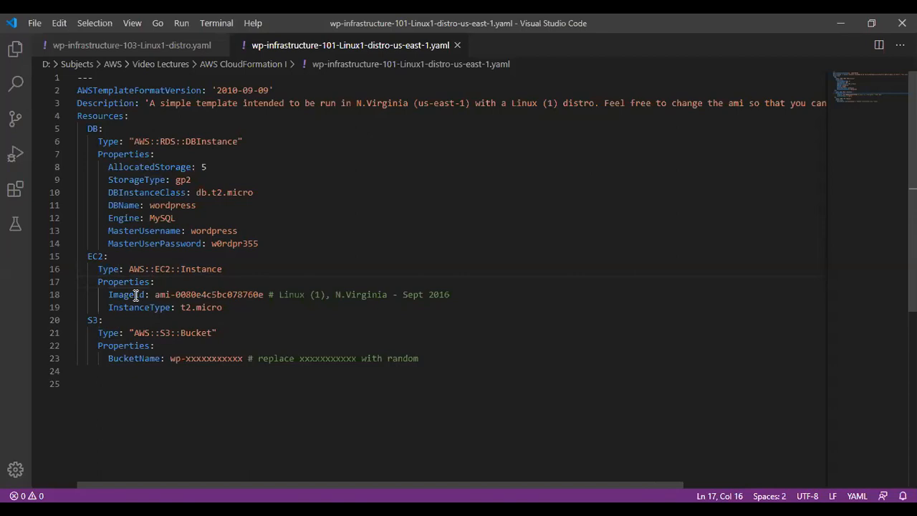
Step: Examine the ImageId and InstanceType values in the EC2 resource's properties
{"action": "double_click", "coordinate": [136, 295]}
{"action": "left_click_drag", "start_coordinate": [154, 295], "coordinate": [263, 295]}
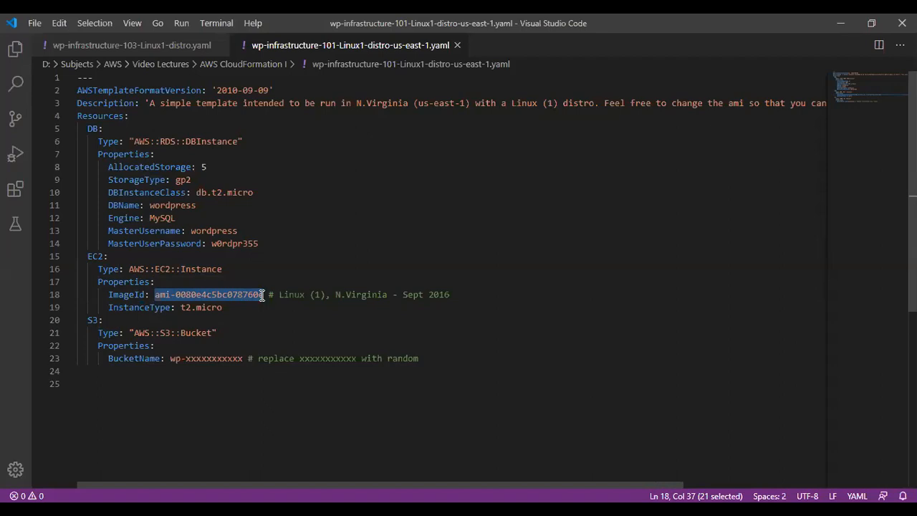
{"action": "double_click", "coordinate": [176, 295]}
{"action": "left_click_drag", "start_coordinate": [156, 294], "coordinate": [265, 295]}
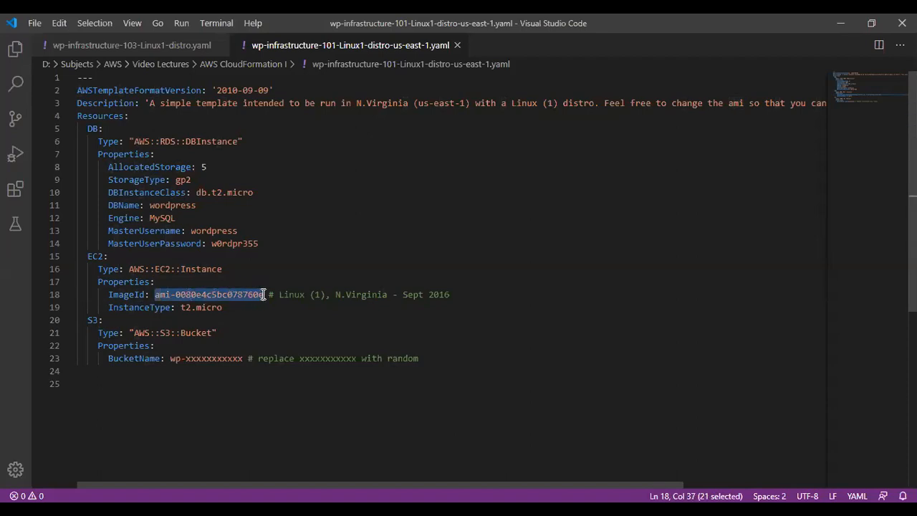
{"action": "double_click", "coordinate": [199, 308]}
{"action": "left_click_drag", "start_coordinate": [179, 308], "coordinate": [157, 296]}
{"action": "double_click", "coordinate": [190, 295]}
{"action": "left_click", "coordinate": [157, 296]}
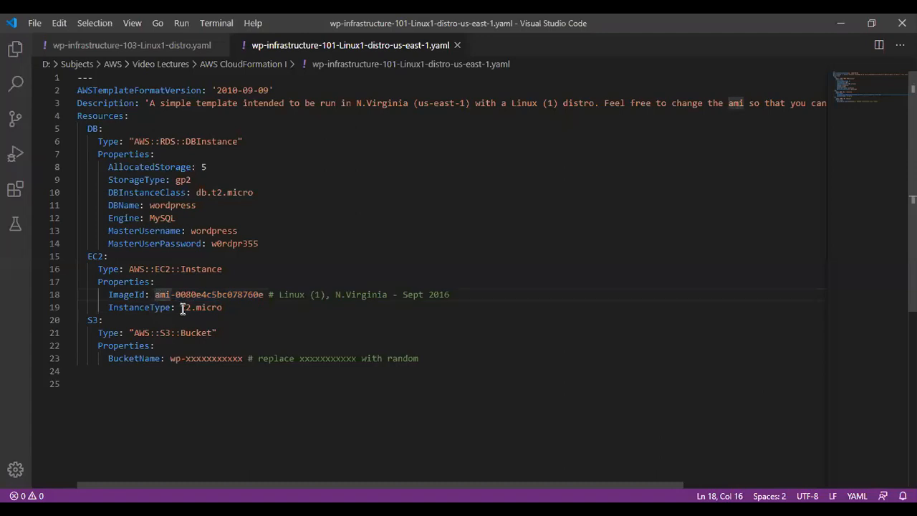
{"action": "left_click_drag", "start_coordinate": [181, 308], "coordinate": [225, 308]}
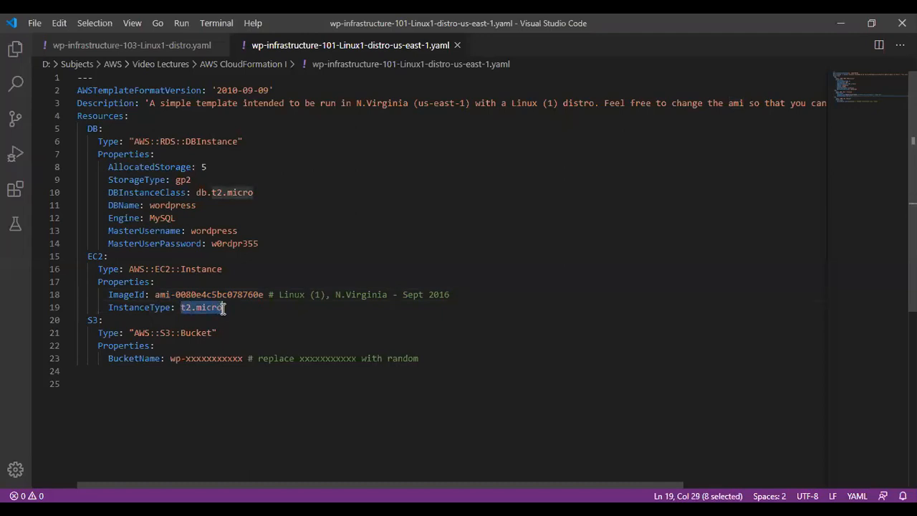
Step: Examine the S3 resource's type and its BucketName property
{"action": "double_click", "coordinate": [92, 321]}
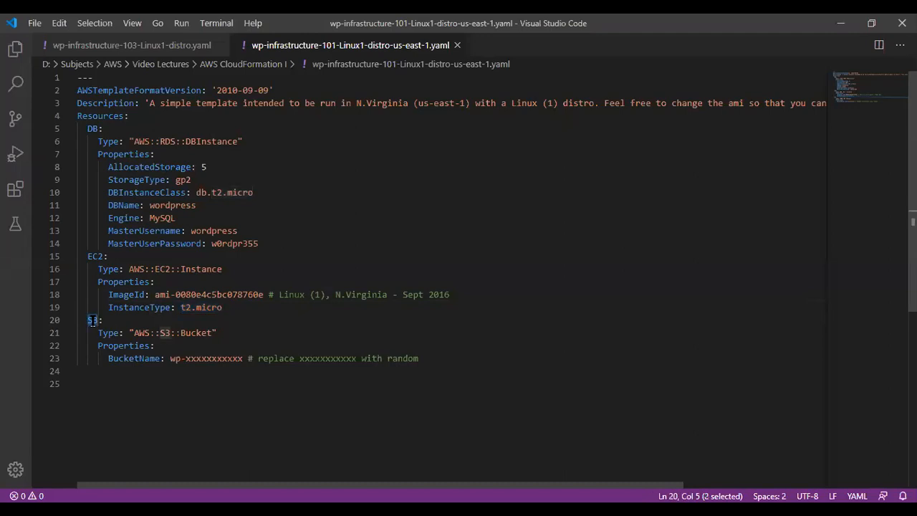
{"action": "double_click", "coordinate": [143, 333]}
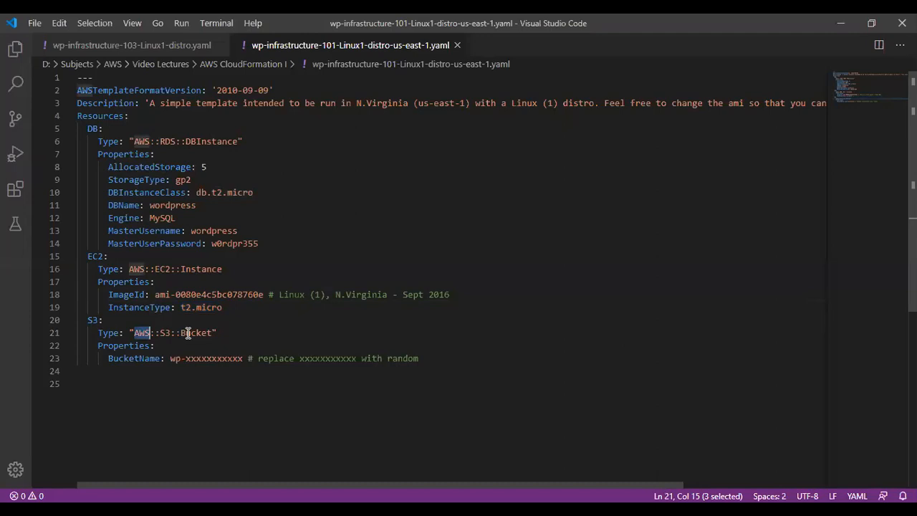
{"action": "left_click", "coordinate": [188, 333]}
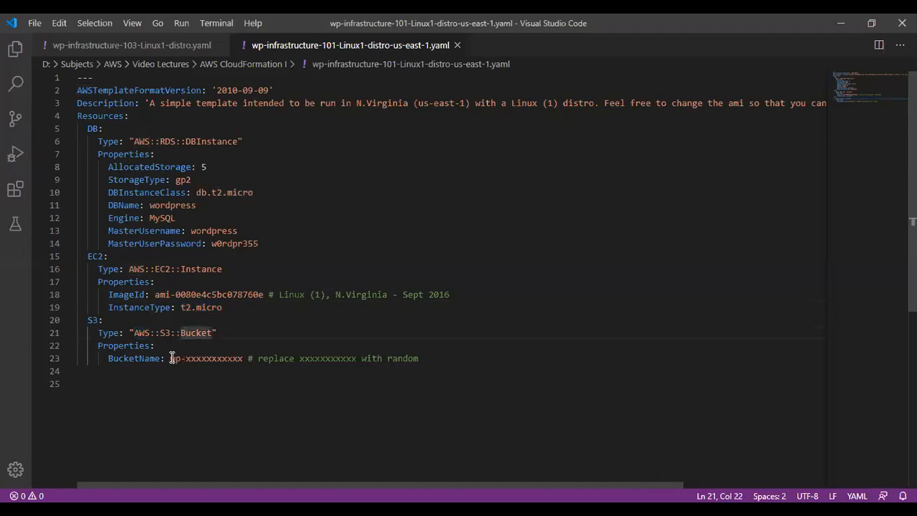
{"action": "left_click_drag", "start_coordinate": [172, 359], "coordinate": [245, 356]}
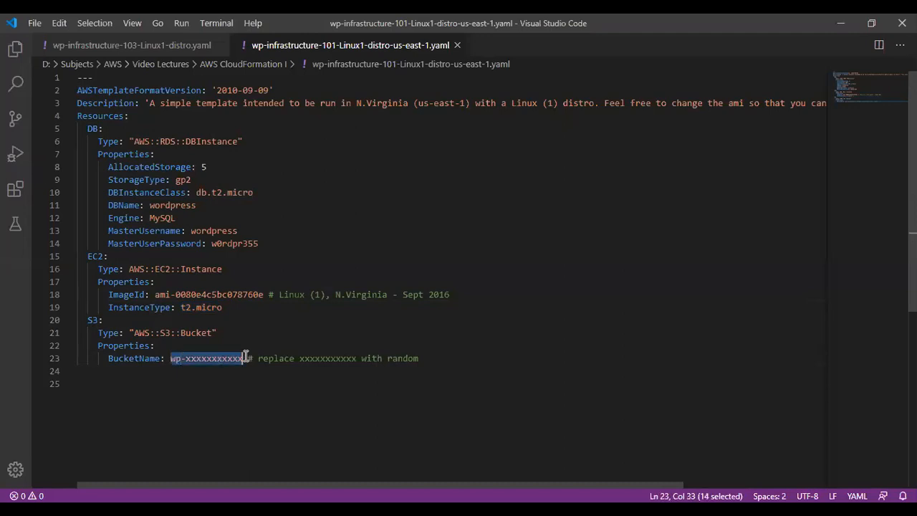
{"action": "left_click", "coordinate": [212, 377]}
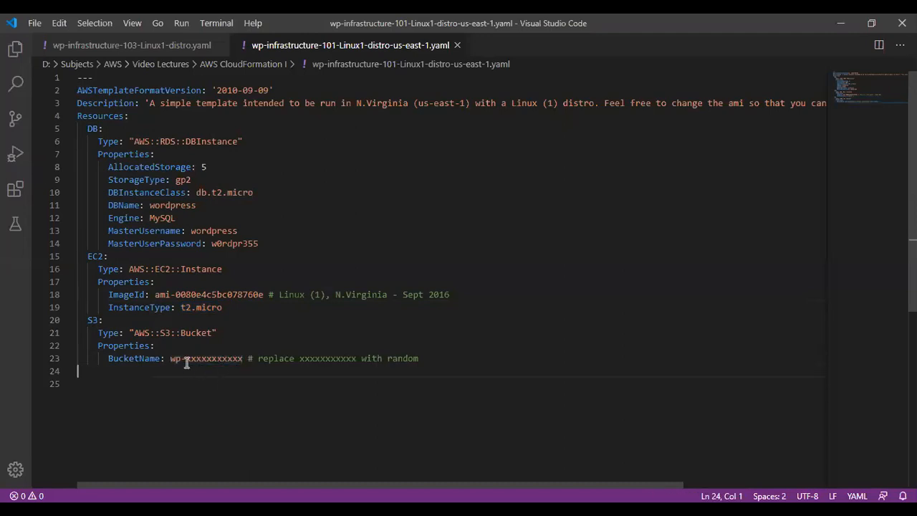
Step: Replace the x placeholder in the S3 BucketName so it reads wp-cryptogurus, and save the template
{"action": "left_click_drag", "start_coordinate": [185, 358], "coordinate": [246, 358]}
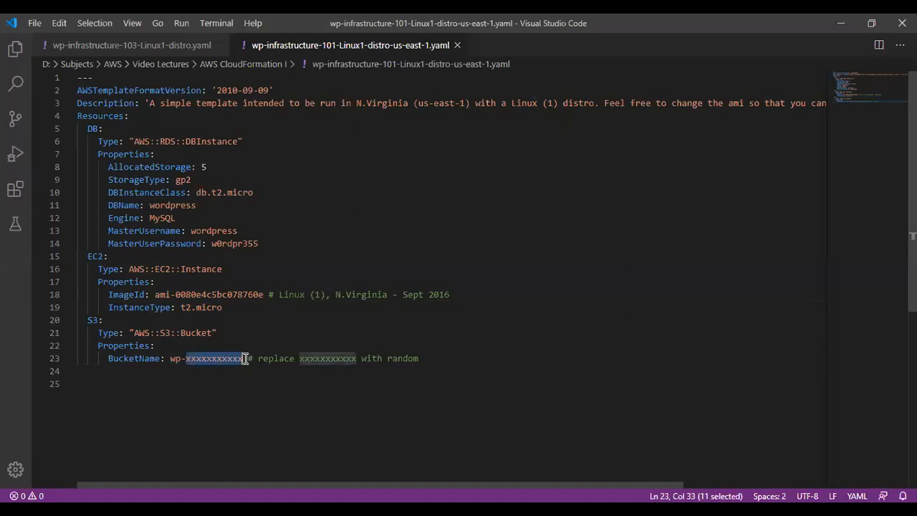
{"action": "type", "text": "crypto"}
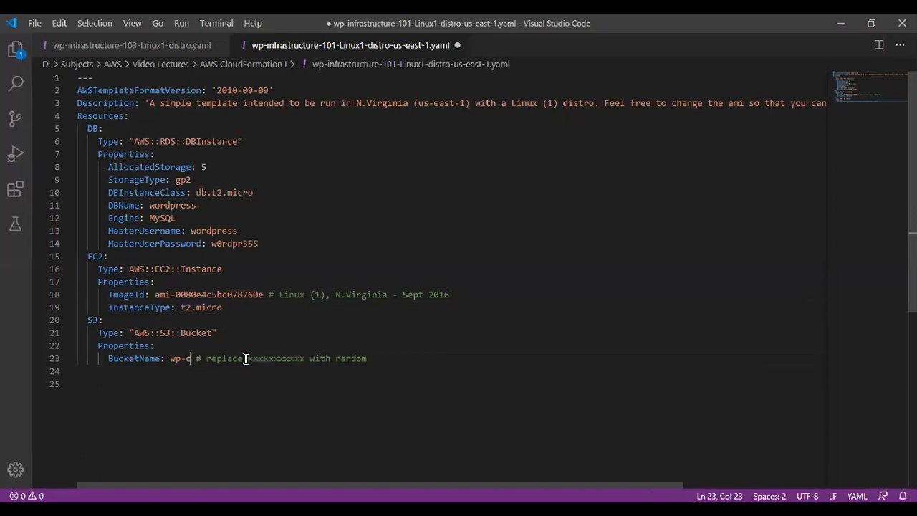
{"action": "type", "text": "gurus"}
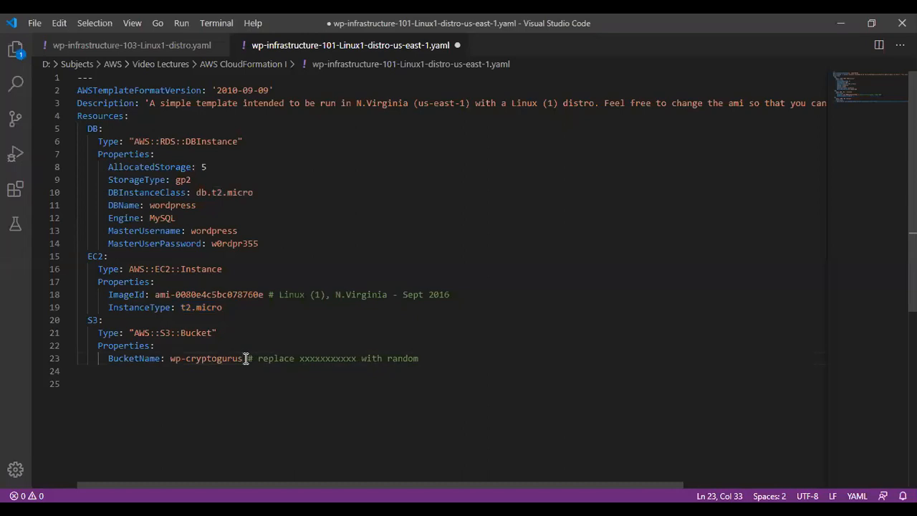
{"action": "key", "text": "ctrl+s"}
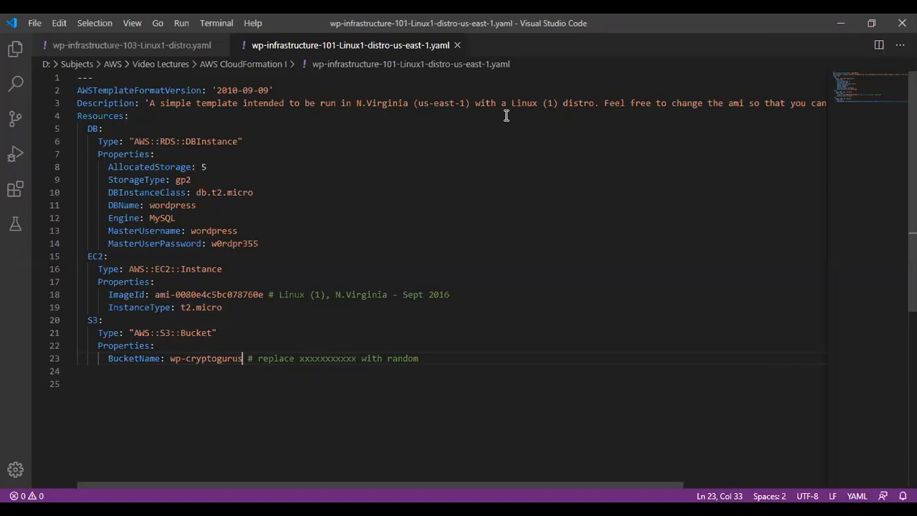
Step: Switch to the AWS console in the browser, search the services for "cloud for" and open CloudFormation
{"action": "key", "text": "alt+Tab"}
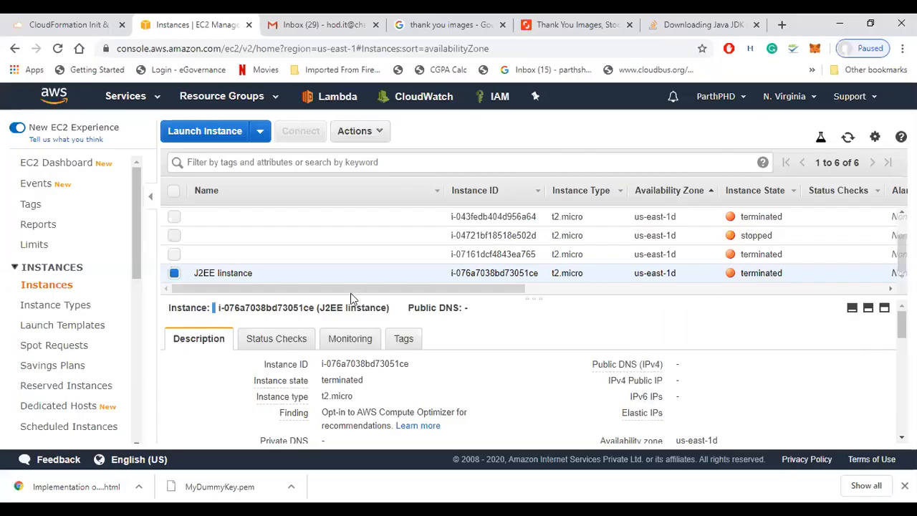
{"action": "left_click_drag", "start_coordinate": [343, 295], "coordinate": [311, 299]}
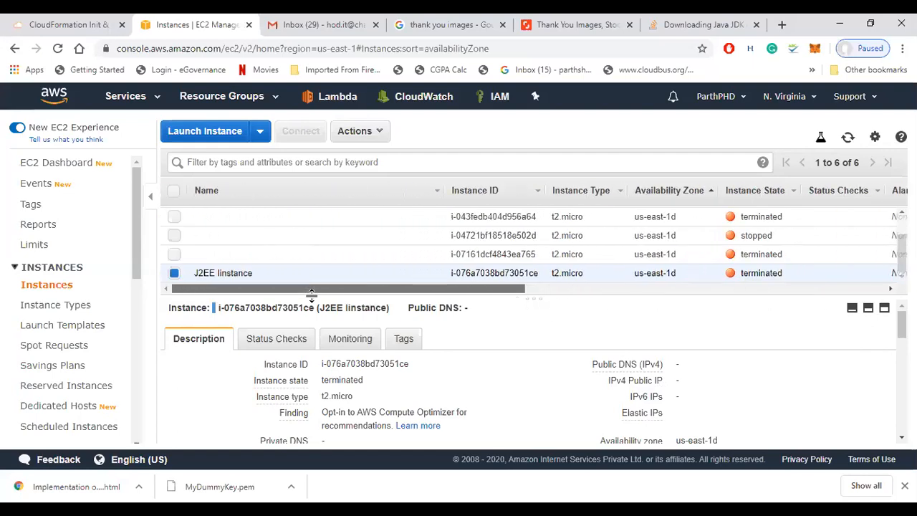
{"action": "left_click", "coordinate": [155, 100]}
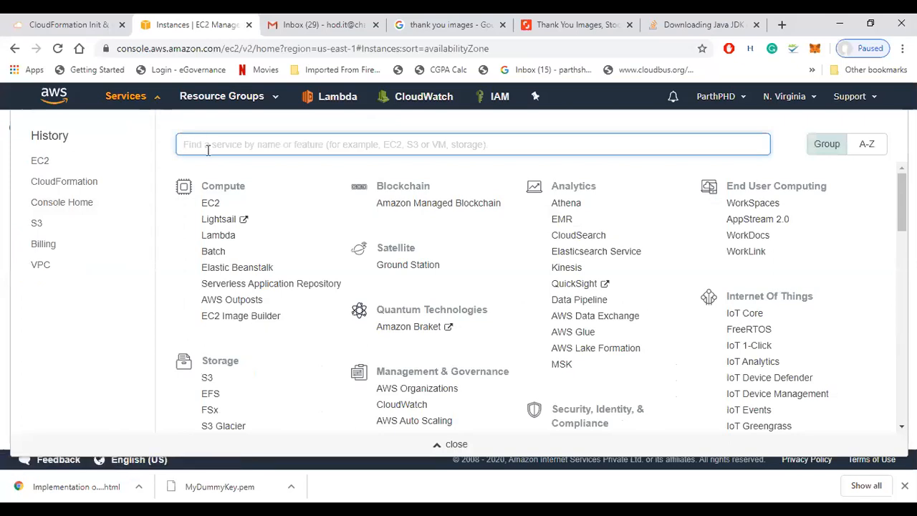
{"action": "type", "text": "cloud"}
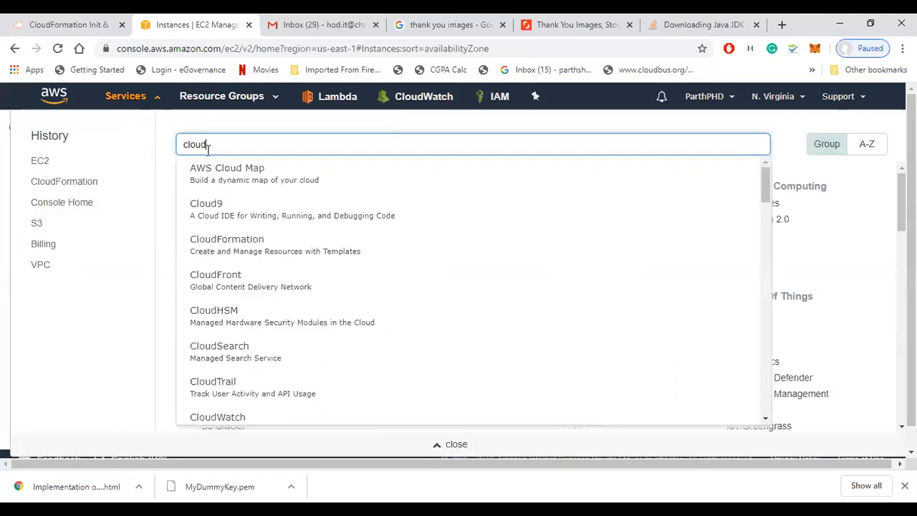
{"action": "type", "text": " for"}
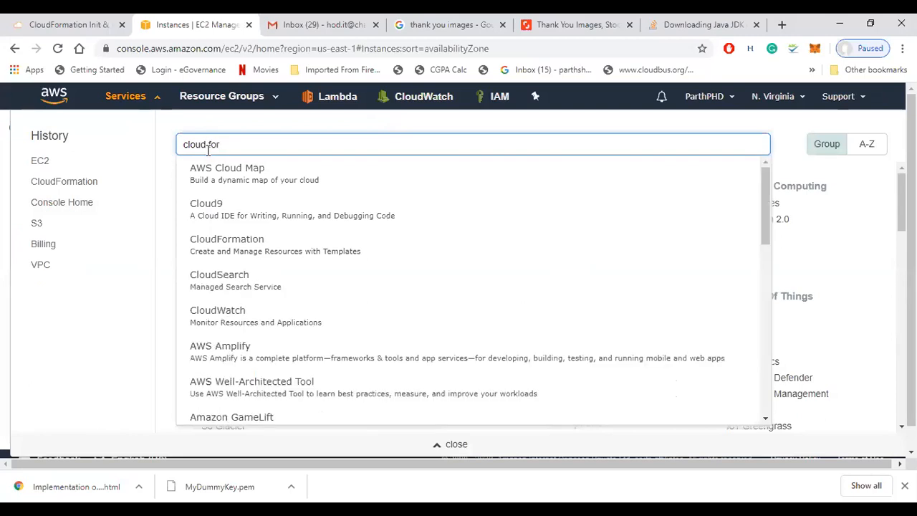
{"action": "left_click", "coordinate": [229, 241]}
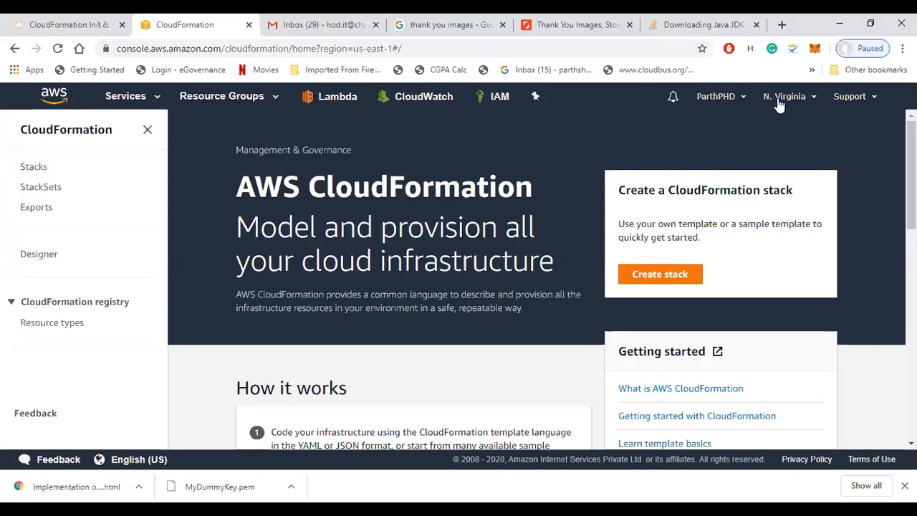
Step: Check the region list, start creating a CloudFormation stack, and set its template source to Upload a template file
{"action": "left_click", "coordinate": [811, 101]}
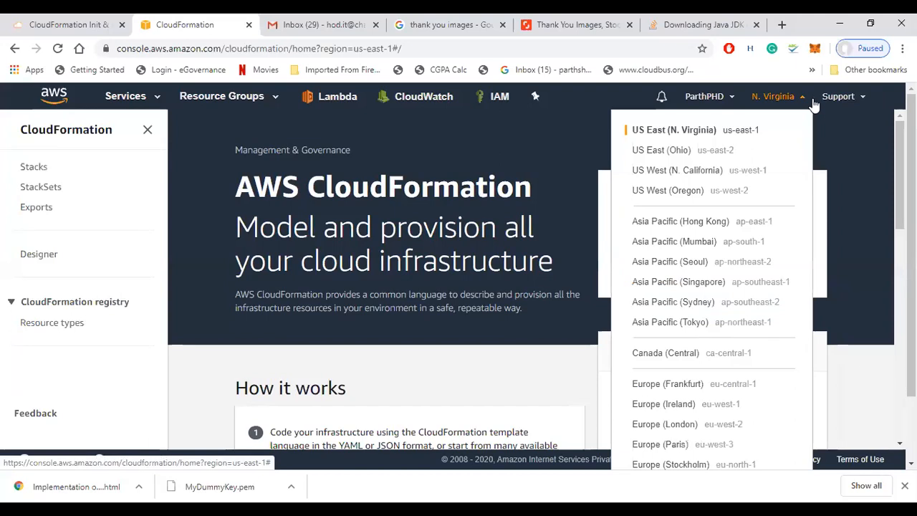
{"action": "left_click", "coordinate": [805, 104]}
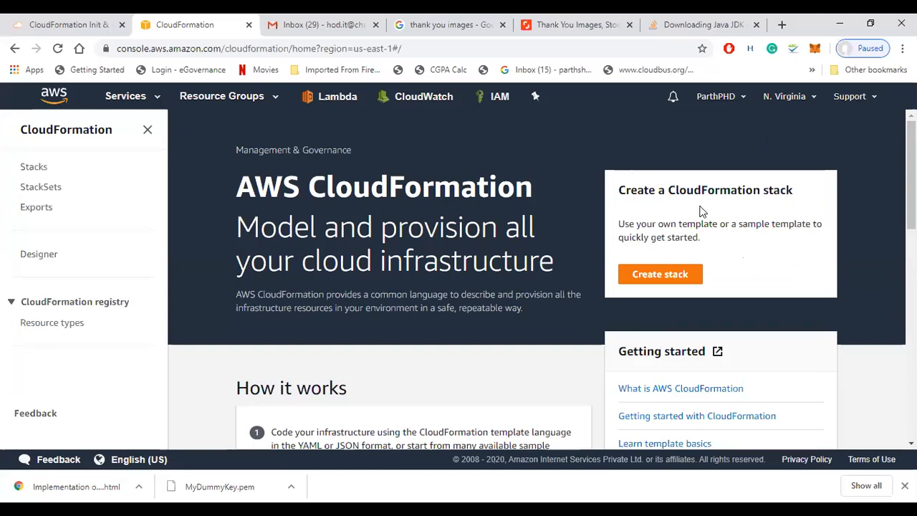
{"action": "left_click", "coordinate": [660, 274]}
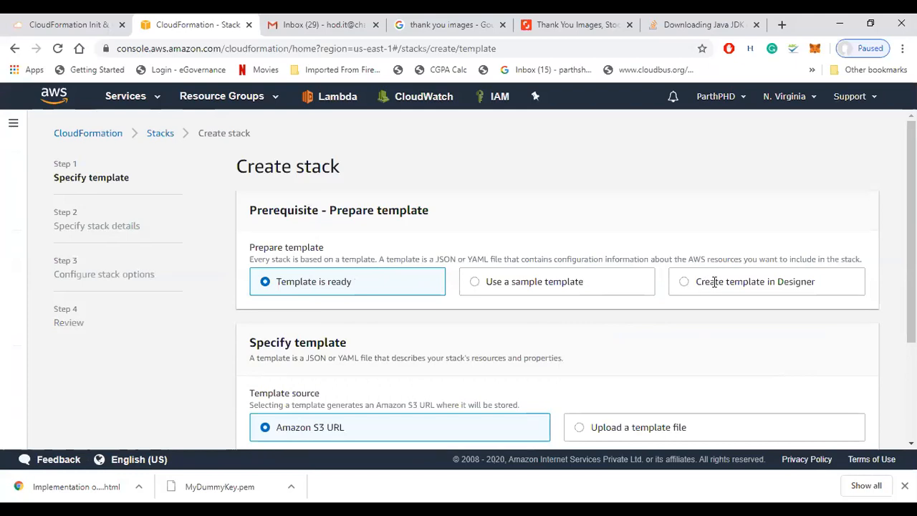
{"action": "scroll", "coordinate": [490, 313], "scroll_direction": "down", "scroll_amount": 1}
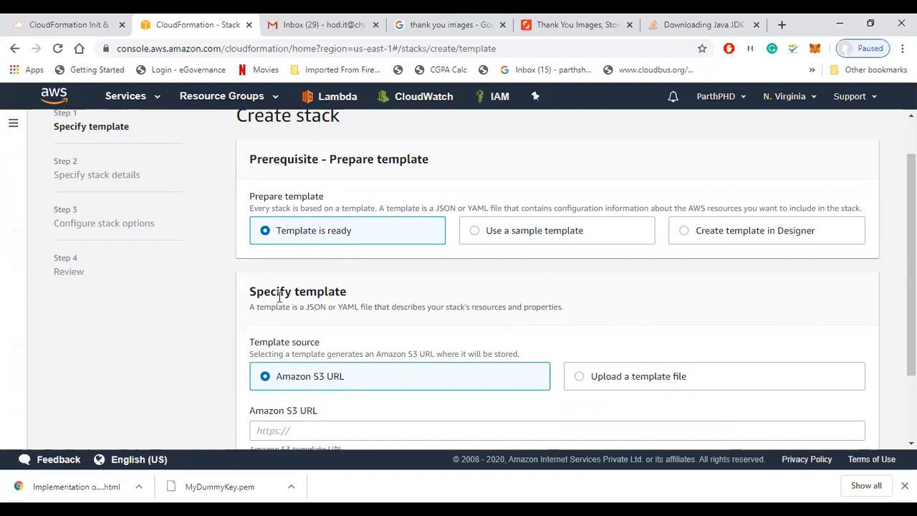
{"action": "left_click_drag", "start_coordinate": [250, 292], "coordinate": [336, 292]}
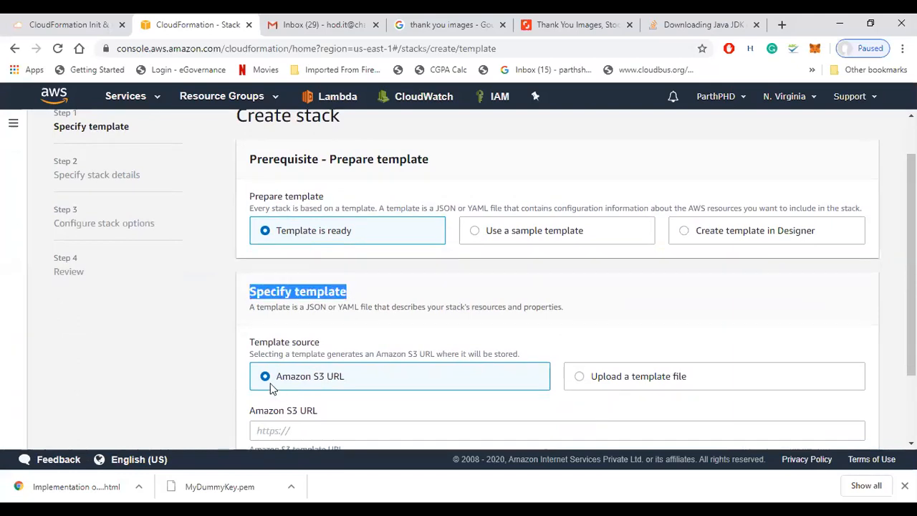
{"action": "left_click_drag", "start_coordinate": [276, 379], "coordinate": [355, 378]}
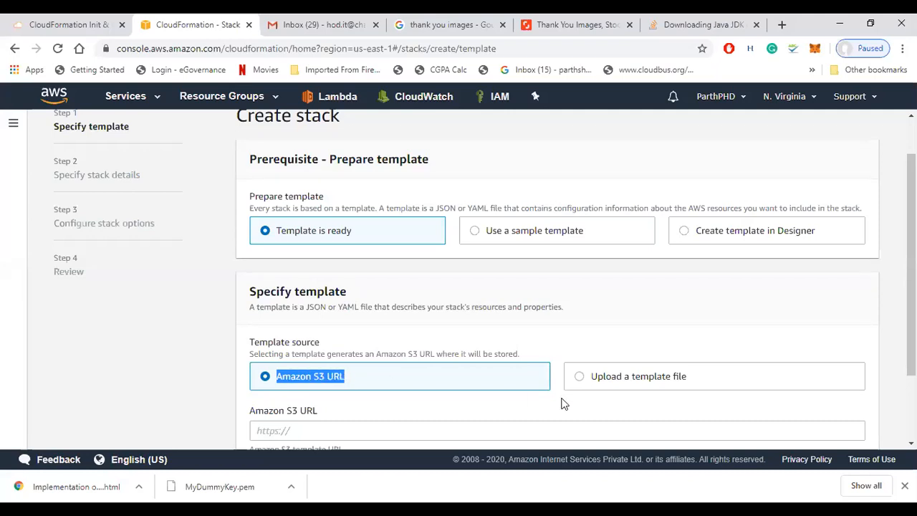
{"action": "left_click", "coordinate": [578, 381]}
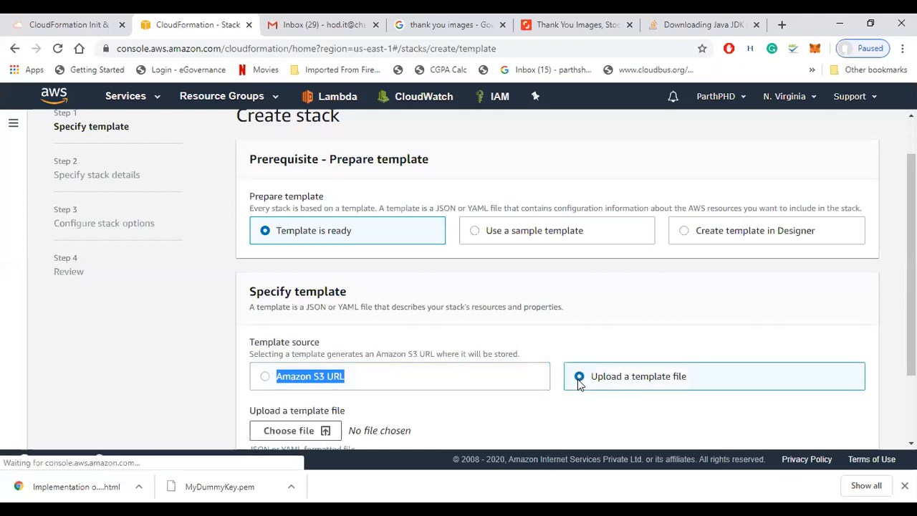
{"action": "scroll", "coordinate": [911, 334], "scroll_direction": "down", "scroll_amount": 1}
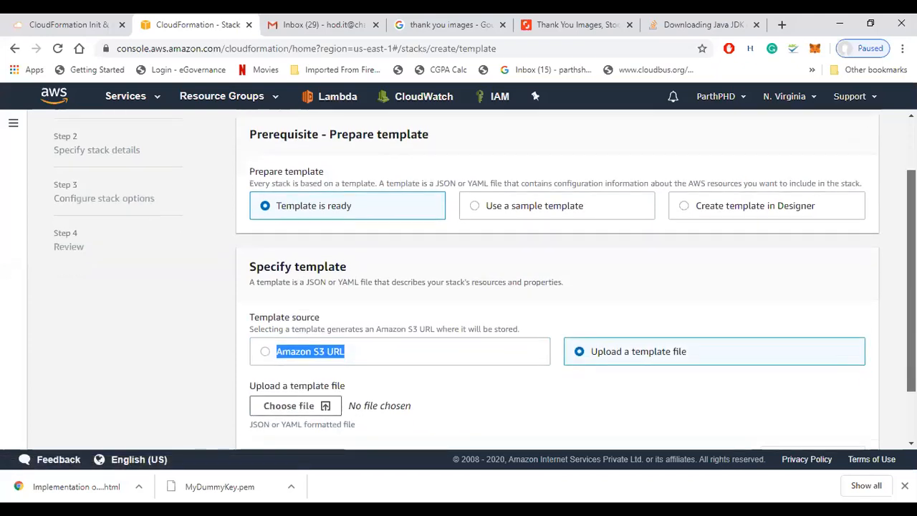
{"action": "scroll", "coordinate": [733, 348], "scroll_direction": "down", "scroll_amount": 1}
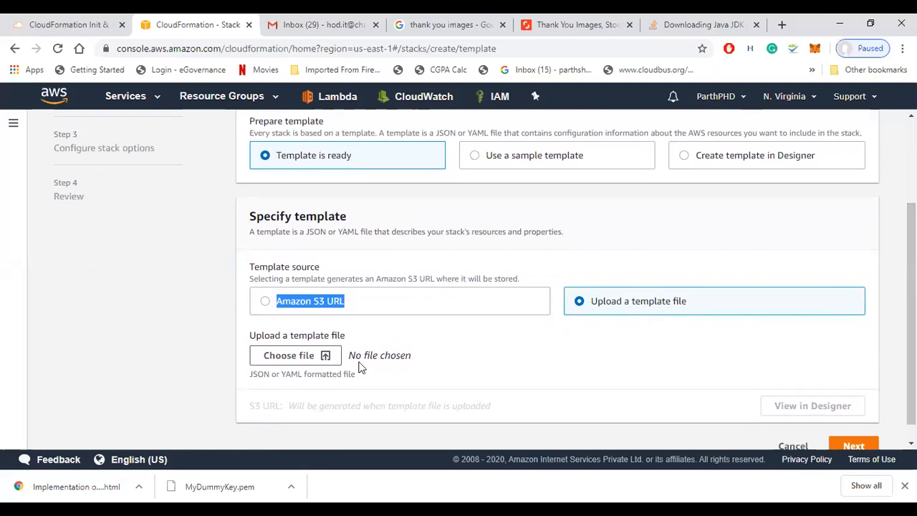
Step: Open the template file chooser and browse to the AWS CloudFormation I folder inside AWS > Video Lectures
{"action": "left_click", "coordinate": [281, 362]}
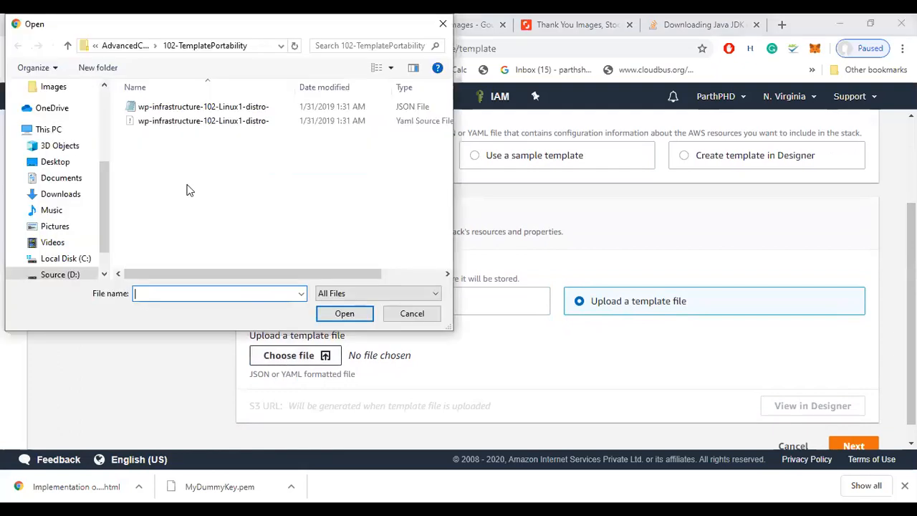
{"action": "left_click", "coordinate": [120, 45]}
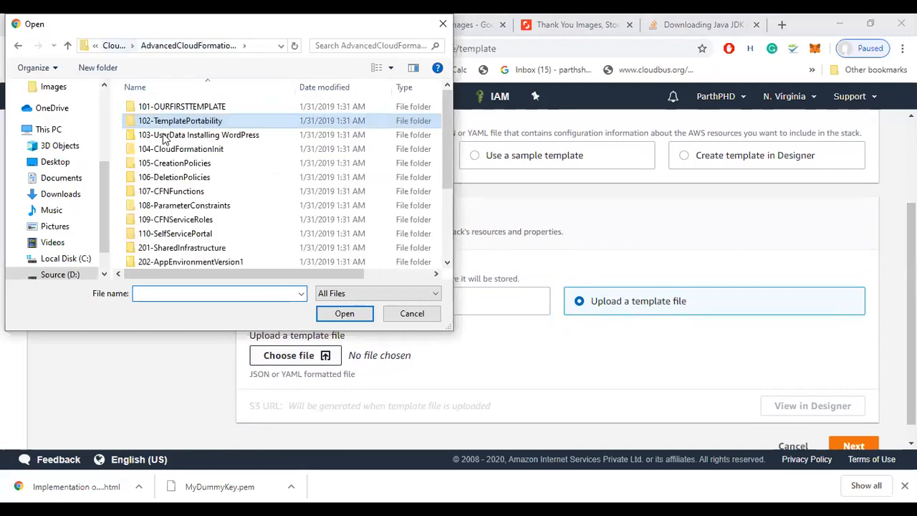
{"action": "left_click", "coordinate": [114, 44]}
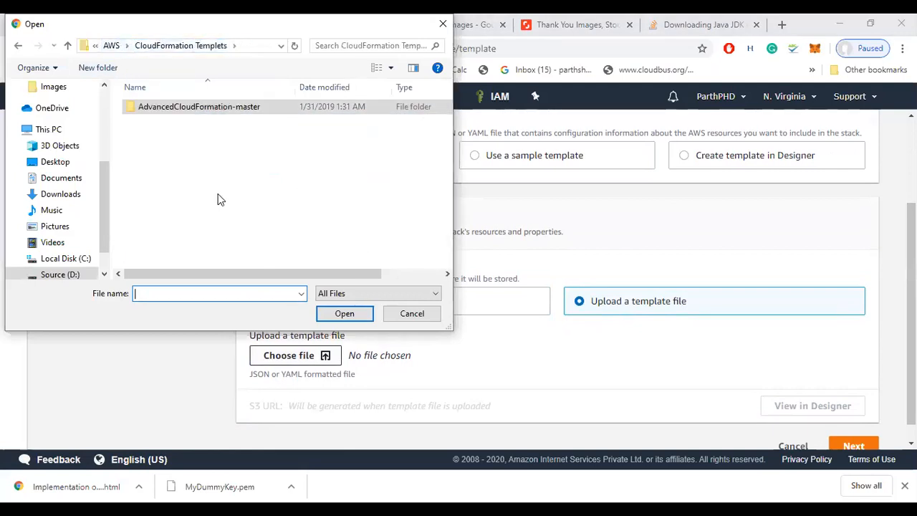
{"action": "left_click", "coordinate": [111, 45]}
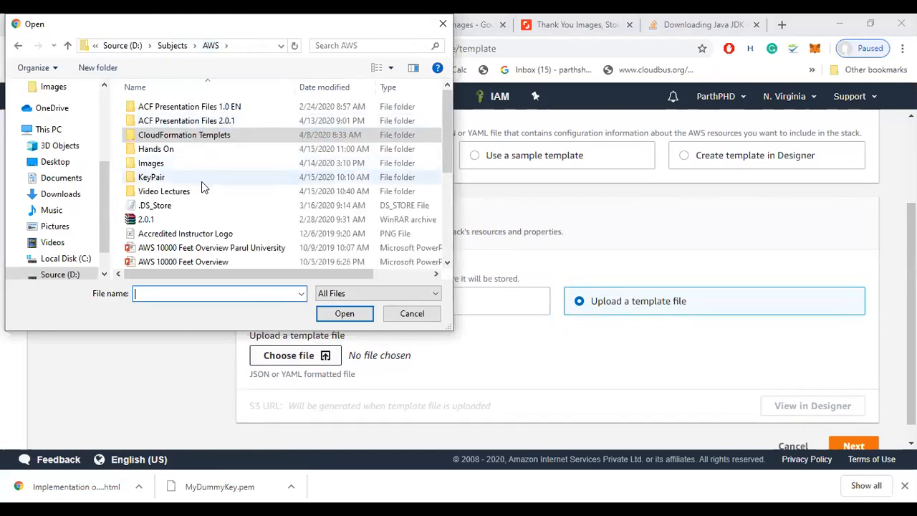
{"action": "double_click", "coordinate": [202, 188]}
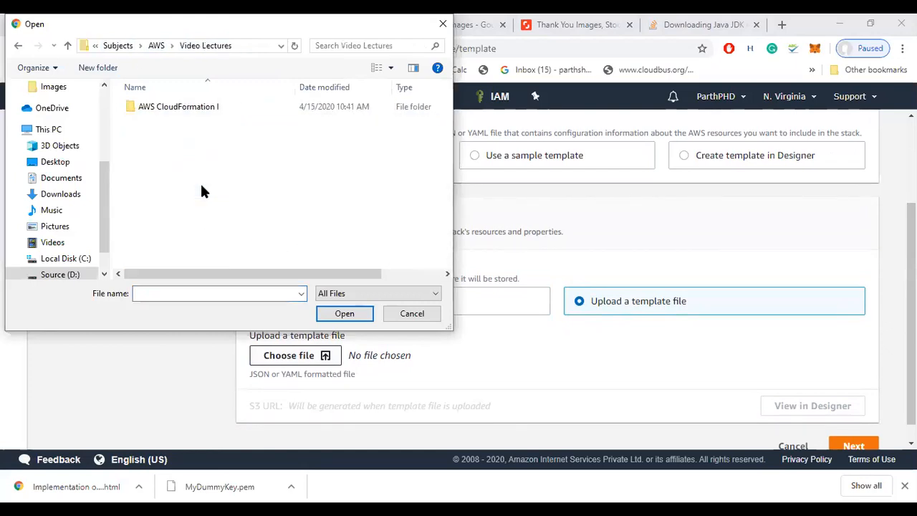
{"action": "double_click", "coordinate": [175, 107]}
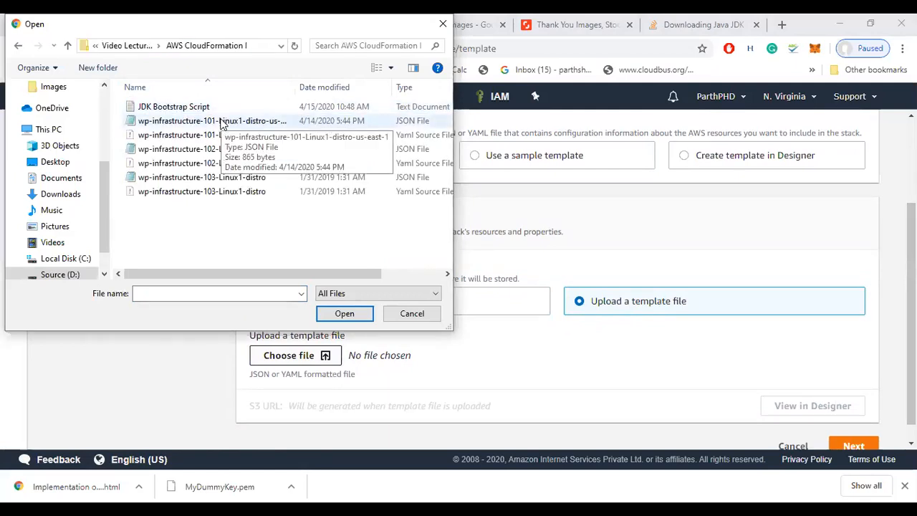
Step: Widen the file name column and upload the YAML version of wp-infrastructure-101-Linux1-distro-us-east-1
{"action": "left_click", "coordinate": [220, 122]}
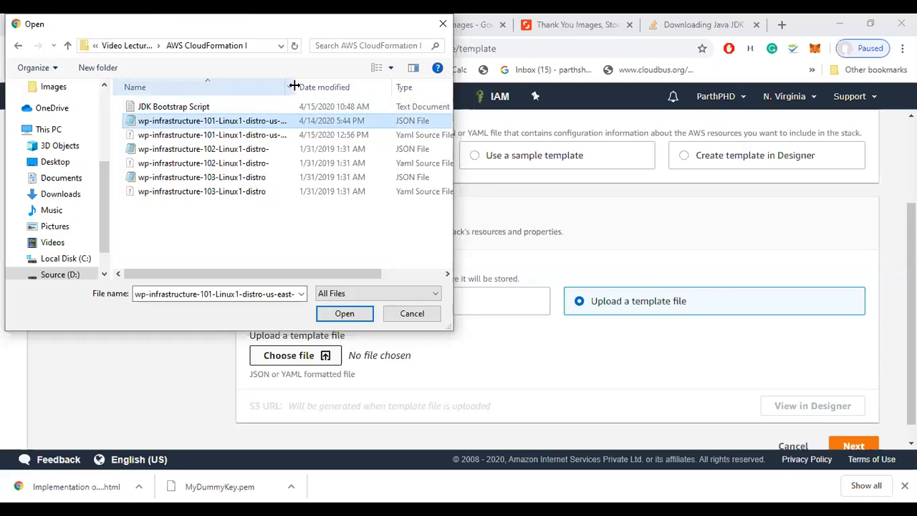
{"action": "left_click_drag", "start_coordinate": [295, 86], "coordinate": [306, 86]}
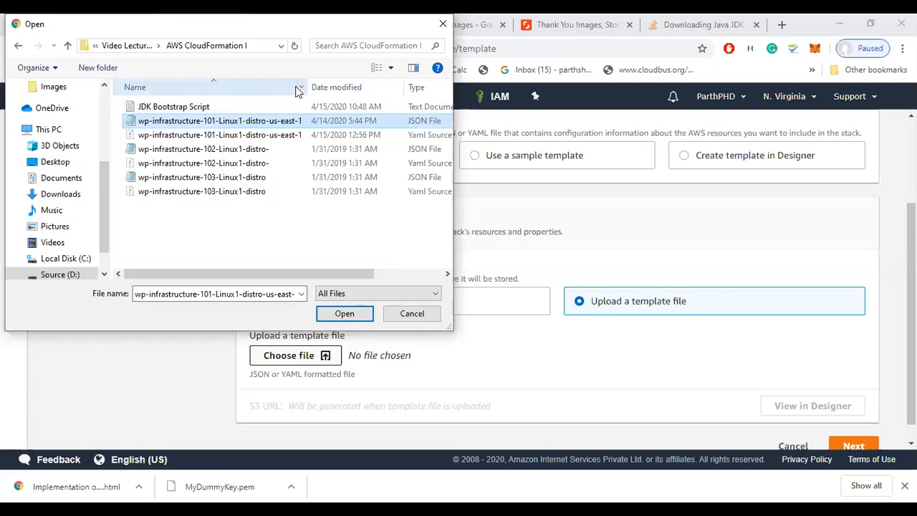
{"action": "left_click", "coordinate": [290, 134]}
{"action": "left_click", "coordinate": [344, 313]}
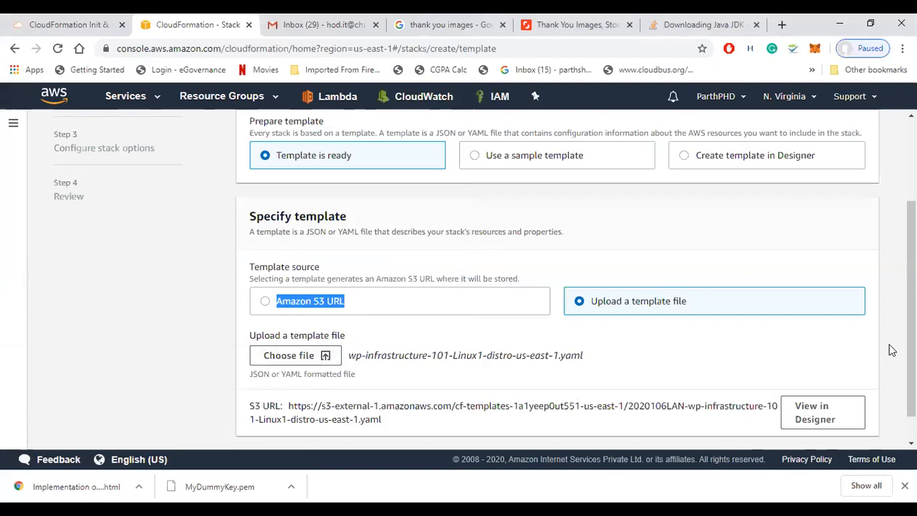
Step: View the uploaded template's resource diagram in Designer, and leave Designer without saving
{"action": "scroll", "coordinate": [912, 348], "scroll_direction": "down", "scroll_amount": 2}
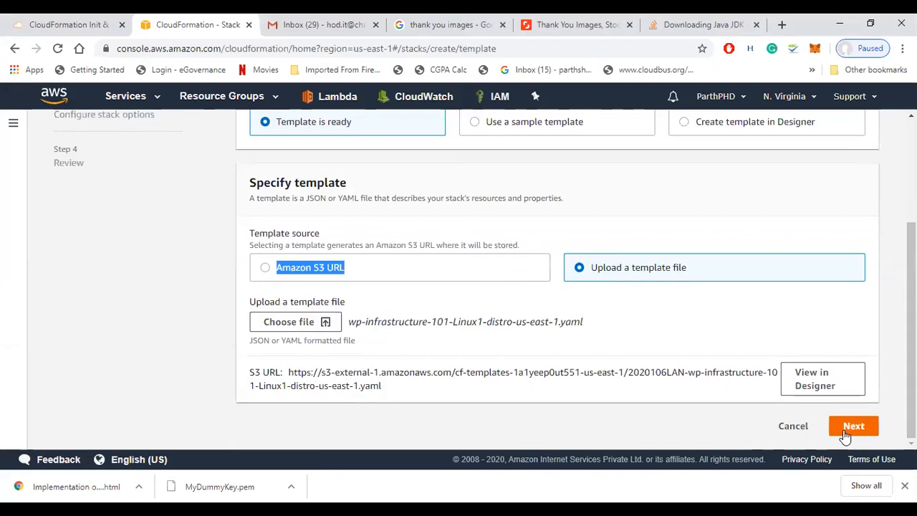
{"action": "left_click", "coordinate": [822, 385]}
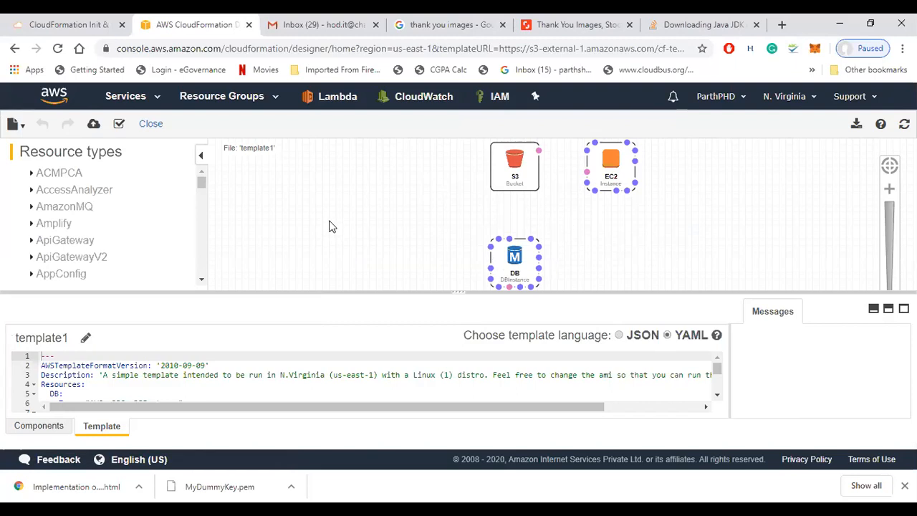
{"action": "left_click", "coordinate": [143, 125]}
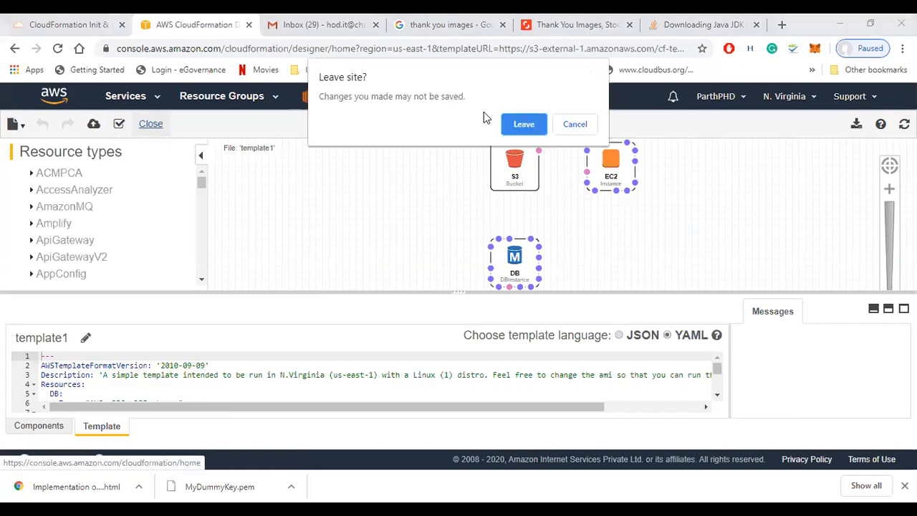
{"action": "left_click", "coordinate": [522, 124]}
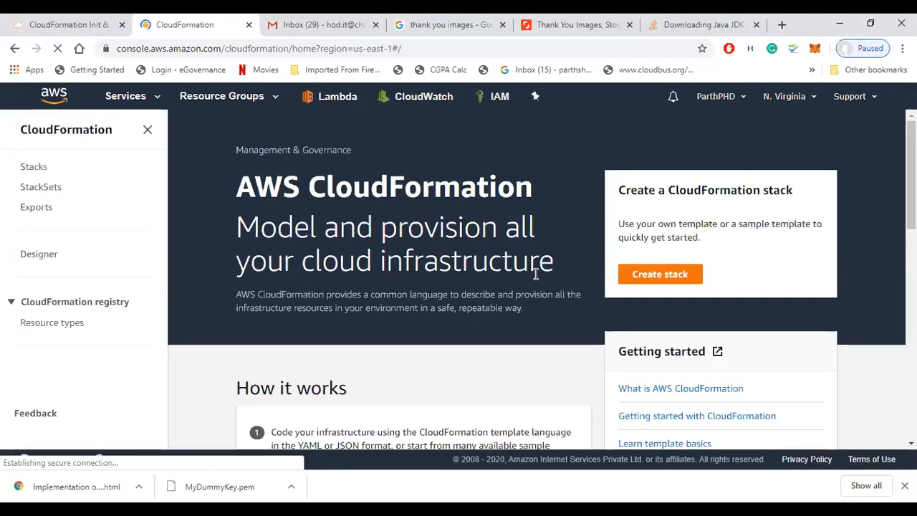
Step: Start the stack creation again from the CloudFormation home page with a template file upload as the source
{"action": "left_click", "coordinate": [661, 279]}
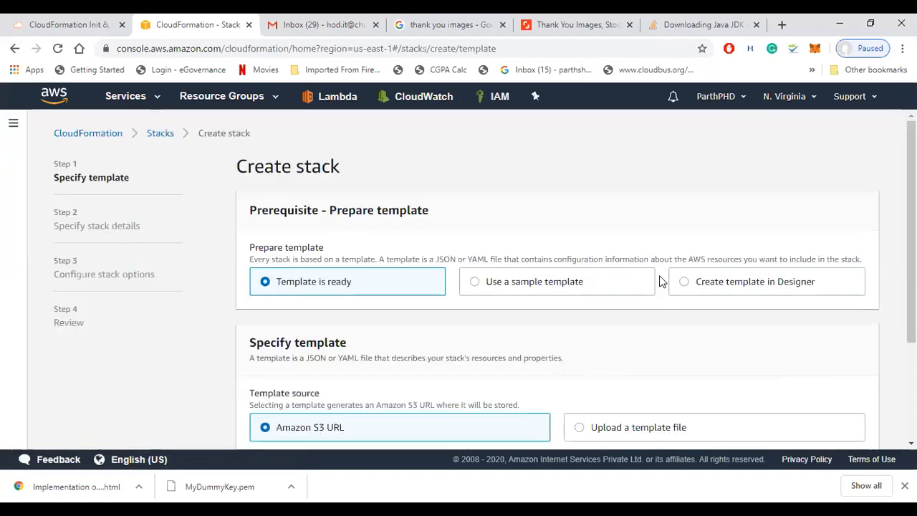
{"action": "left_click", "coordinate": [578, 428]}
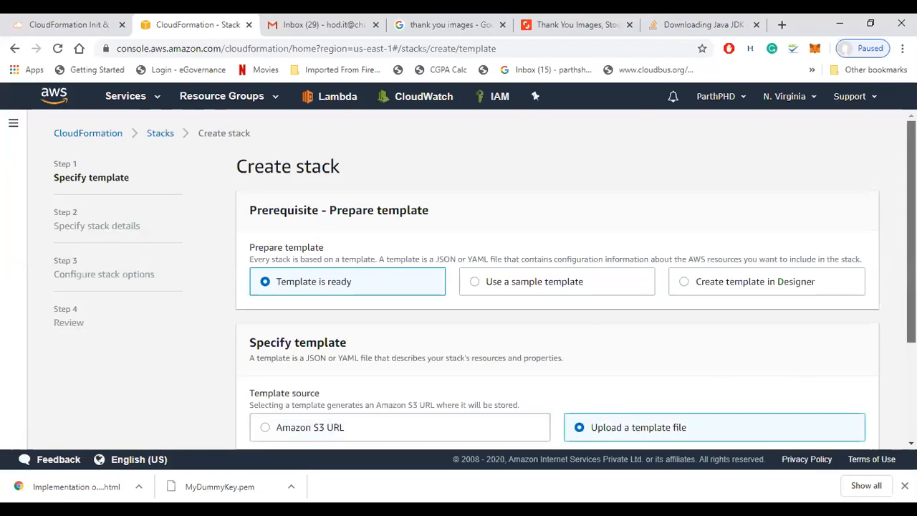
{"action": "scroll", "coordinate": [692, 352], "scroll_direction": "down", "scroll_amount": 2}
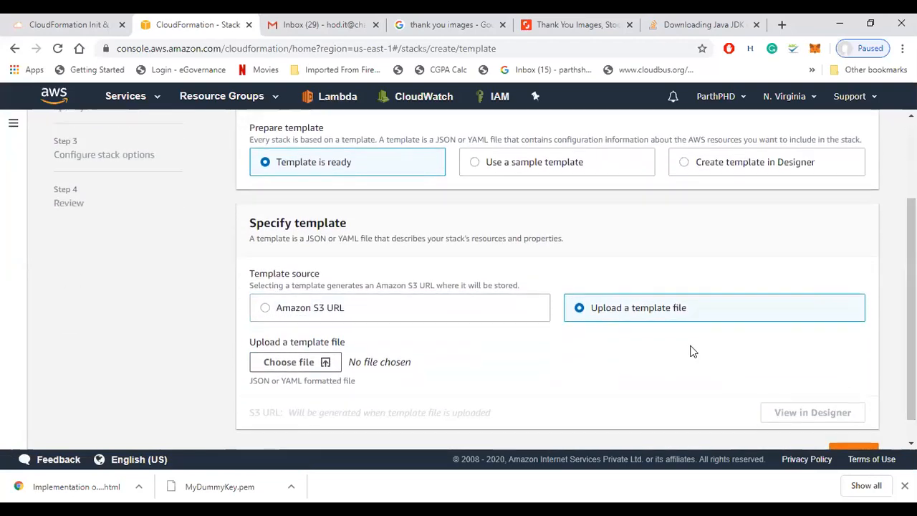
Step: Upload wp-infrastructure-101-Linux1-distro-us-east-1.yaml as the stack's template and continue to the stack details
{"action": "left_click", "coordinate": [307, 369]}
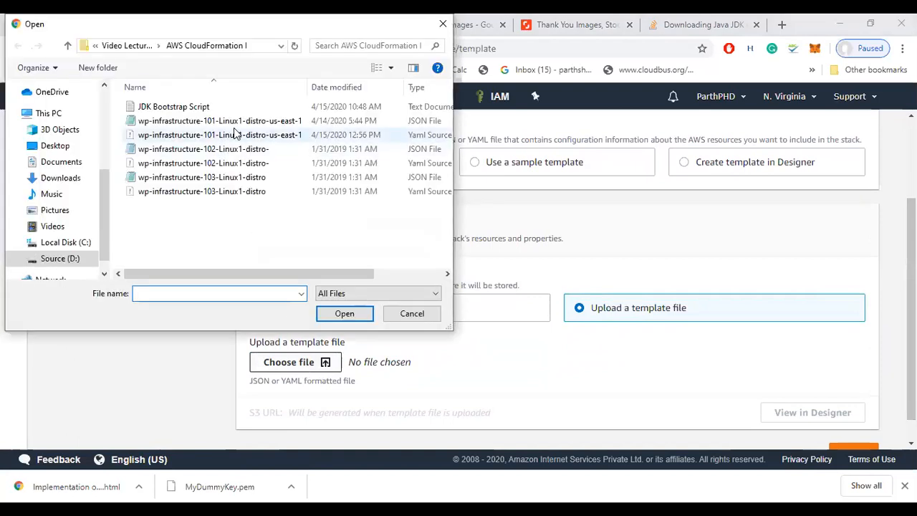
{"action": "left_click", "coordinate": [235, 135]}
{"action": "double_click", "coordinate": [235, 135]}
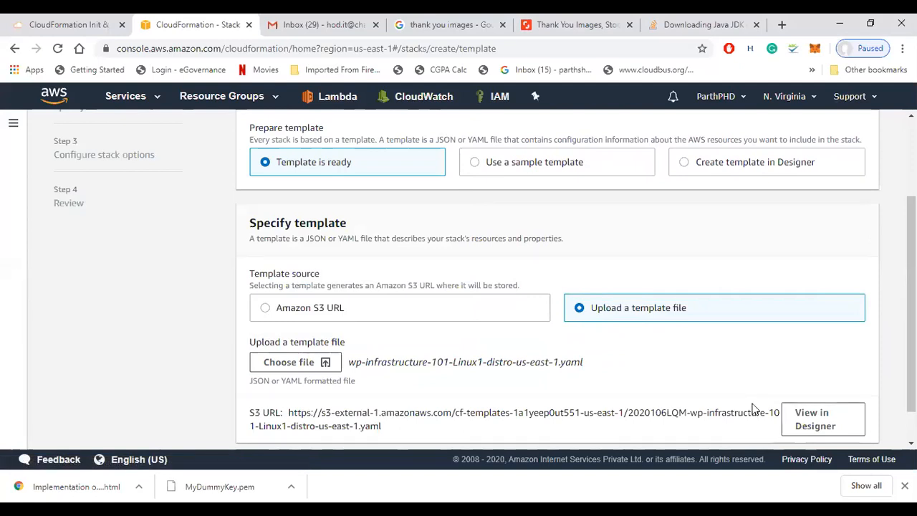
{"action": "scroll", "coordinate": [751, 409], "scroll_direction": "down", "scroll_amount": 2}
{"action": "left_click", "coordinate": [856, 424]}
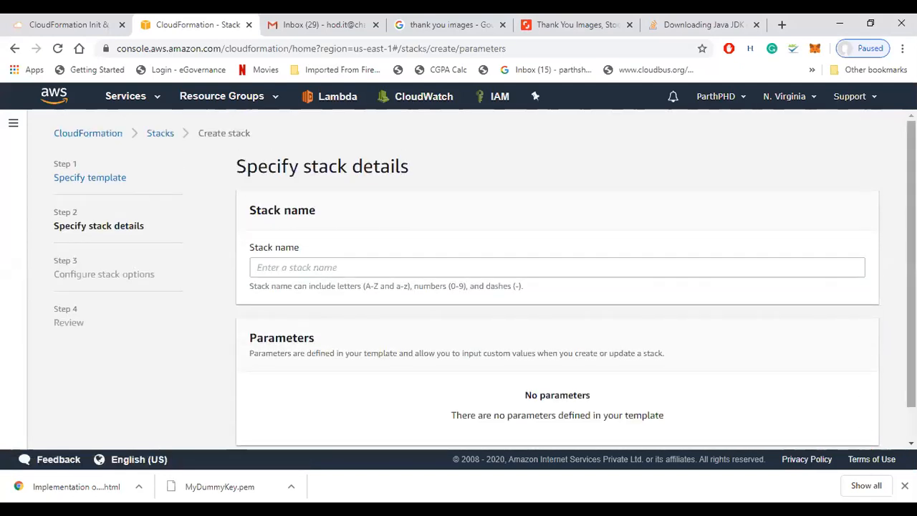
{"action": "scroll", "coordinate": [662, 237], "scroll_direction": "down", "scroll_amount": 1}
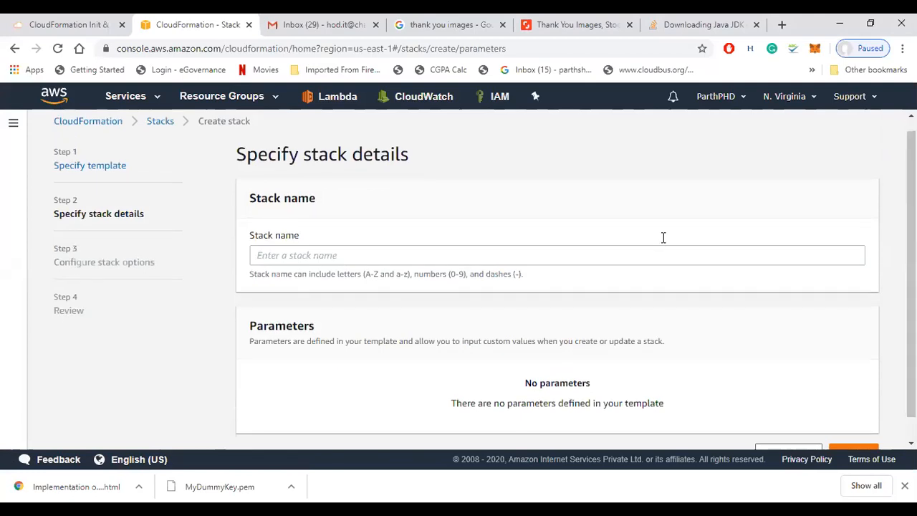
Step: Name the stack MyWordpressStack, check the template's parameters section, and continue to the stack options
{"action": "left_click", "coordinate": [487, 260]}
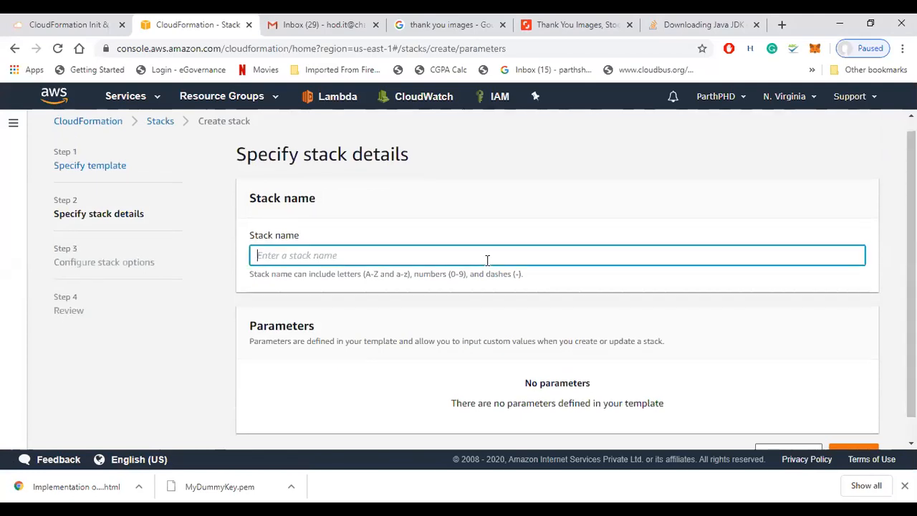
{"action": "type", "text": "MyWordpress"}
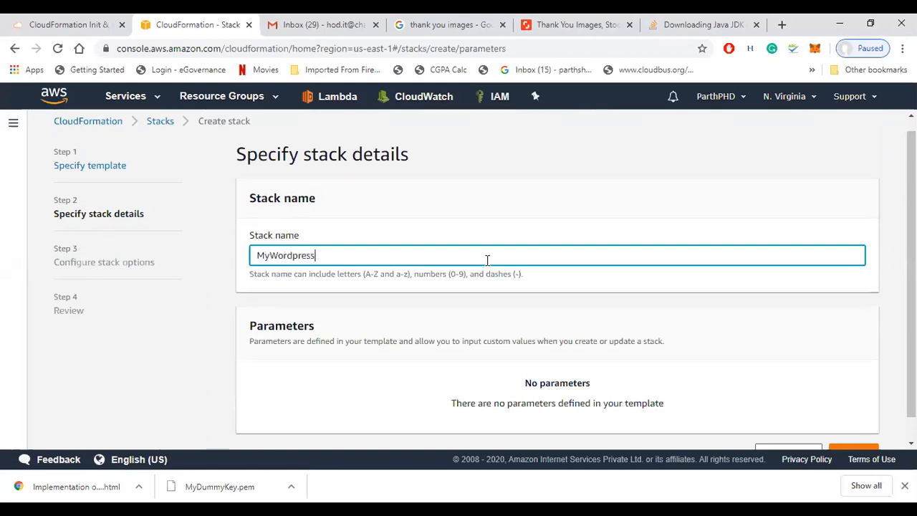
{"action": "type", "text": "Stack"}
{"action": "scroll", "coordinate": [845, 292], "scroll_direction": "down", "scroll_amount": 1}
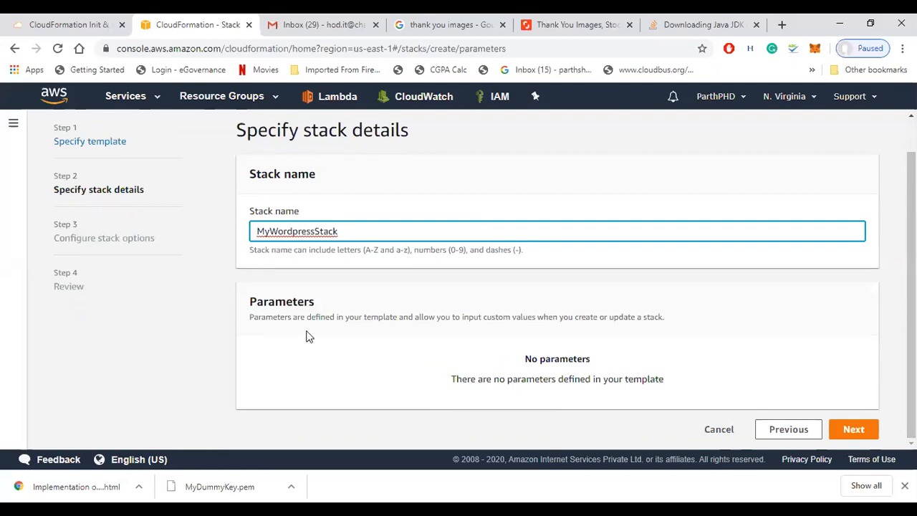
{"action": "double_click", "coordinate": [291, 301]}
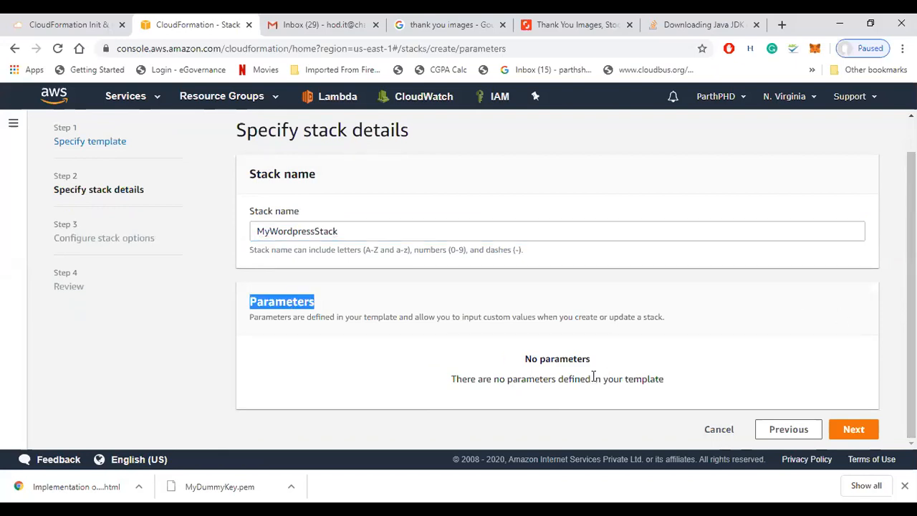
{"action": "left_click", "coordinate": [854, 437]}
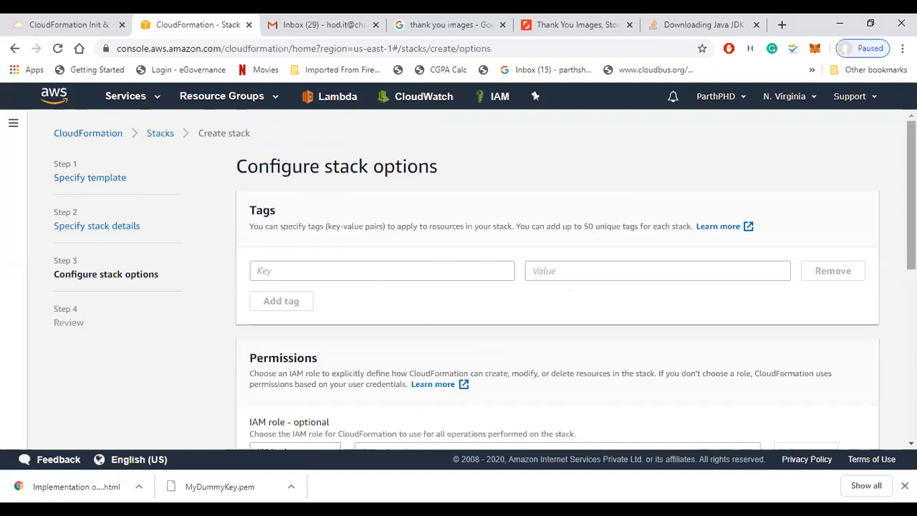
Step: Leave the tags, permissions and advanced options at their defaults and continue to the stack review
{"action": "left_click_drag", "start_coordinate": [911, 195], "coordinate": [912, 260]}
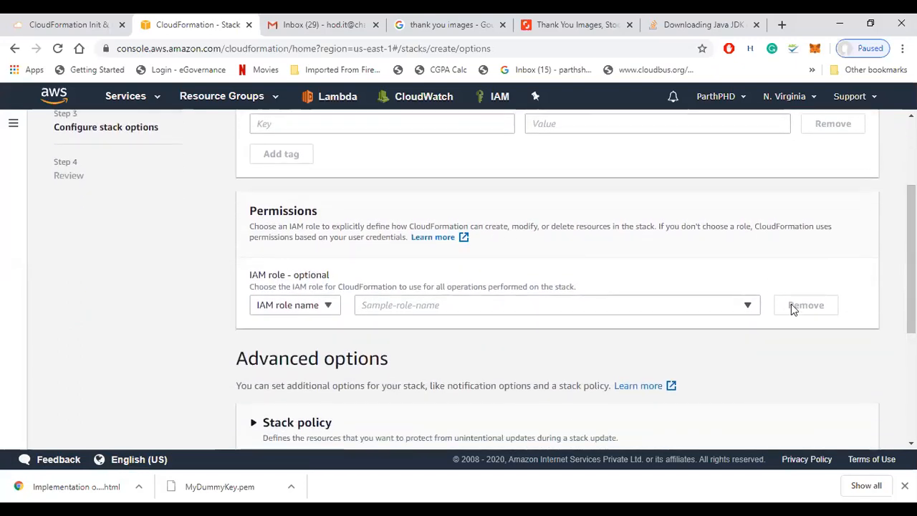
{"action": "left_click_drag", "start_coordinate": [911, 258], "coordinate": [911, 359]}
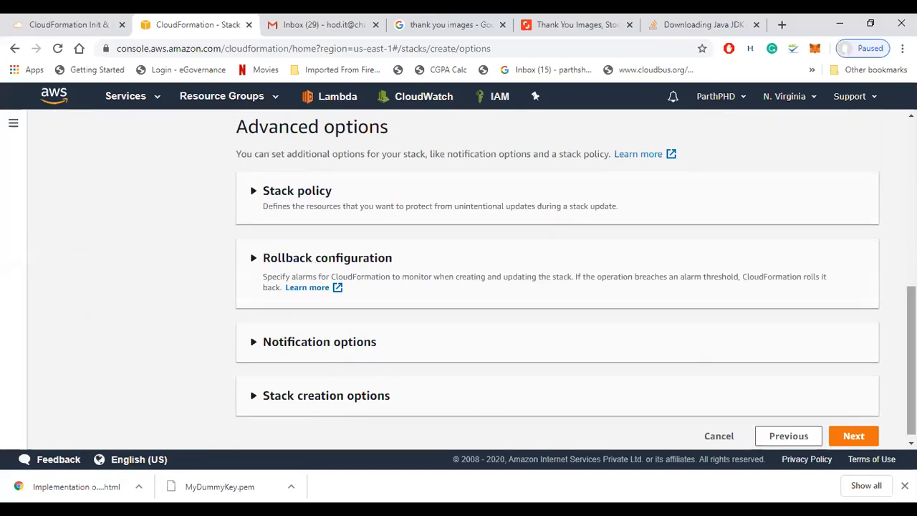
{"action": "scroll", "coordinate": [911, 358], "scroll_direction": "down", "scroll_amount": 1}
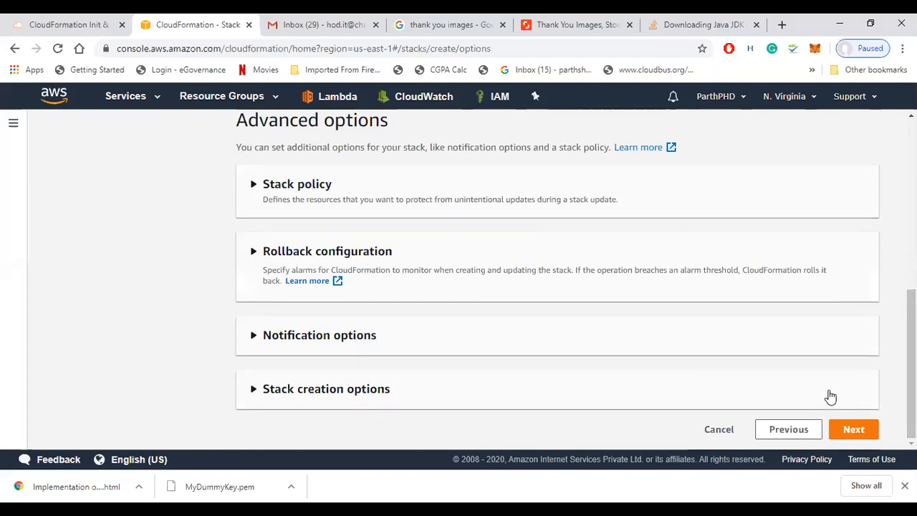
{"action": "left_click", "coordinate": [854, 430]}
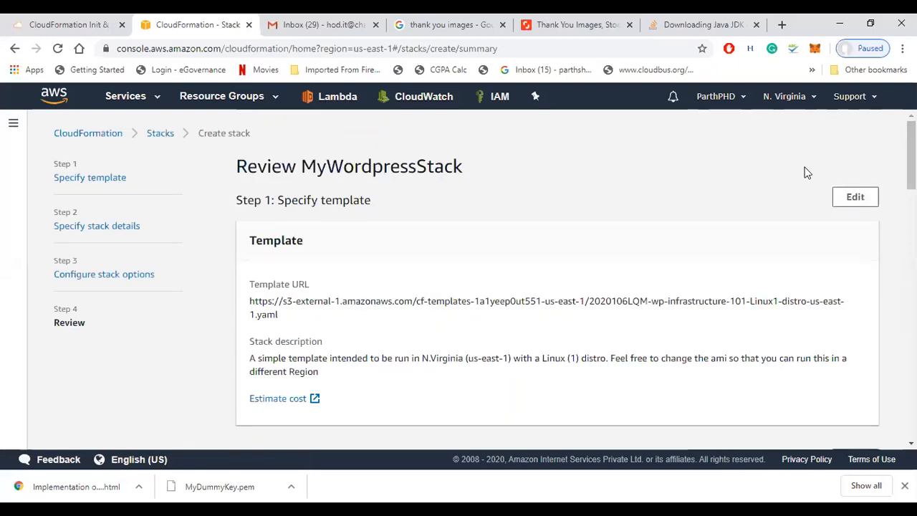
Step: Review the MyWordpressStack settings through to the stack creation options and create the stack
{"action": "left_click_drag", "start_coordinate": [238, 166], "coordinate": [462, 163]}
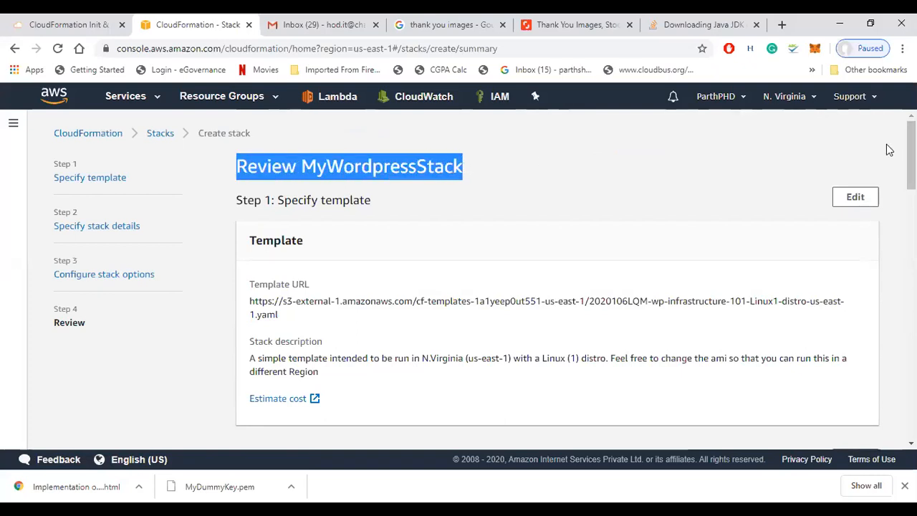
{"action": "left_click_drag", "start_coordinate": [911, 154], "coordinate": [911, 403]}
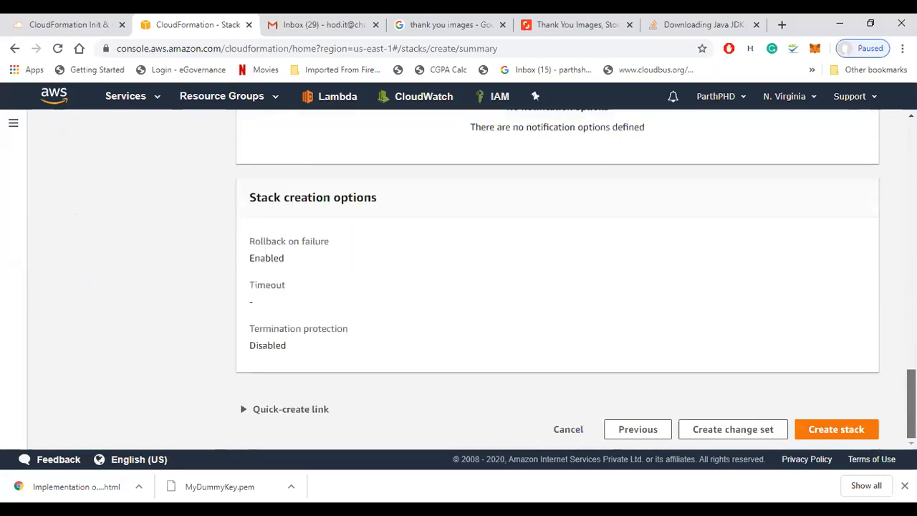
{"action": "left_click", "coordinate": [873, 427]}
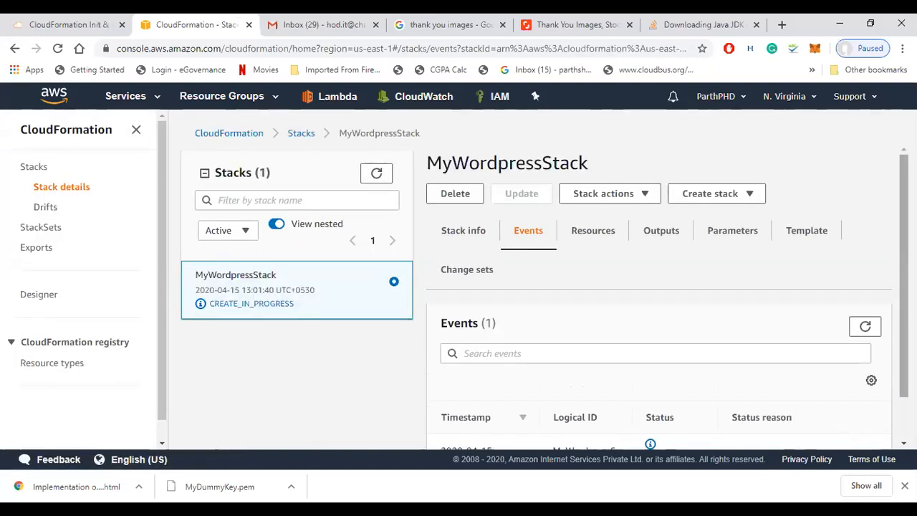
Step: Examine the stack's events and the type and creation status of its DB, EC2 and S3 resources
{"action": "scroll", "coordinate": [904, 286], "scroll_direction": "down", "scroll_amount": 1}
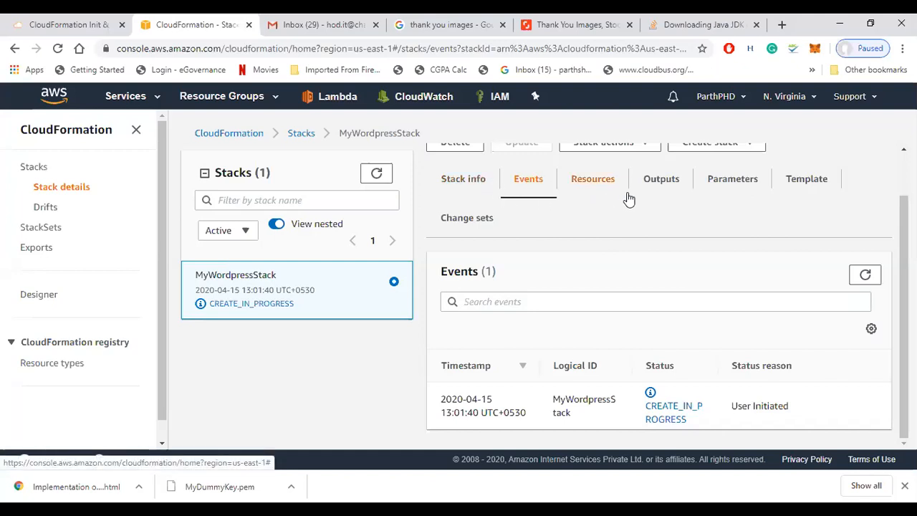
{"action": "left_click", "coordinate": [588, 185]}
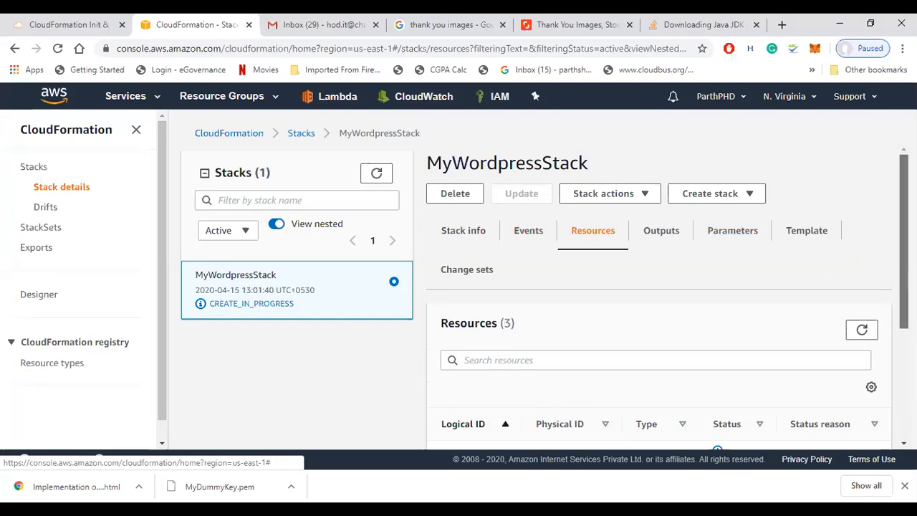
{"action": "scroll", "coordinate": [659, 344], "scroll_direction": "down", "scroll_amount": 3}
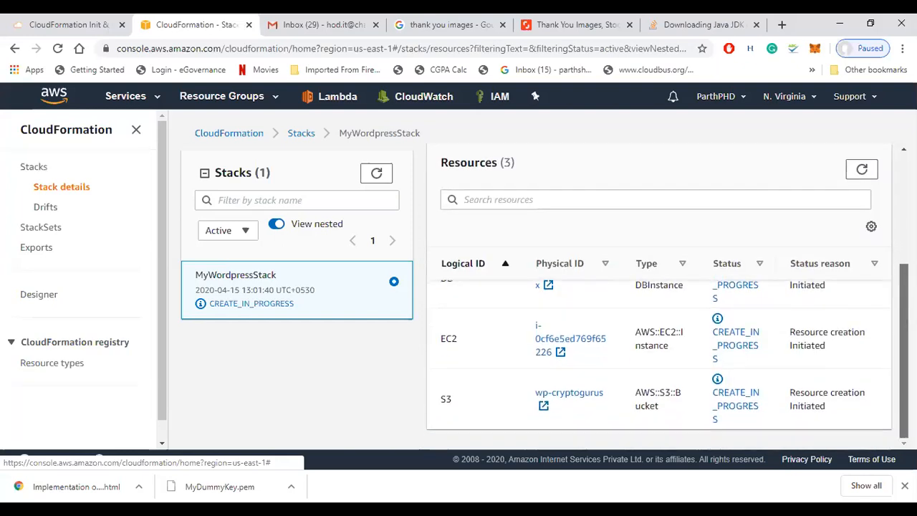
{"action": "scroll", "coordinate": [659, 344], "scroll_direction": "up", "scroll_amount": 1}
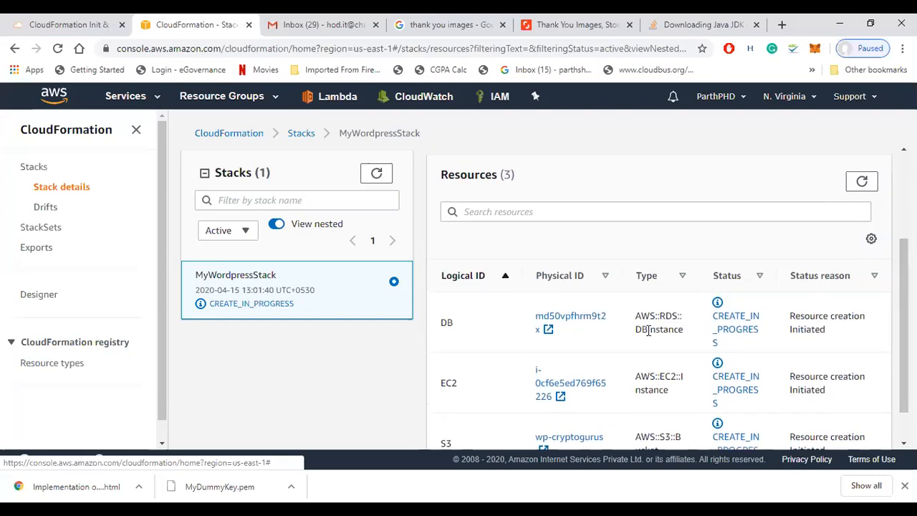
{"action": "left_click_drag", "start_coordinate": [639, 316], "coordinate": [677, 333]}
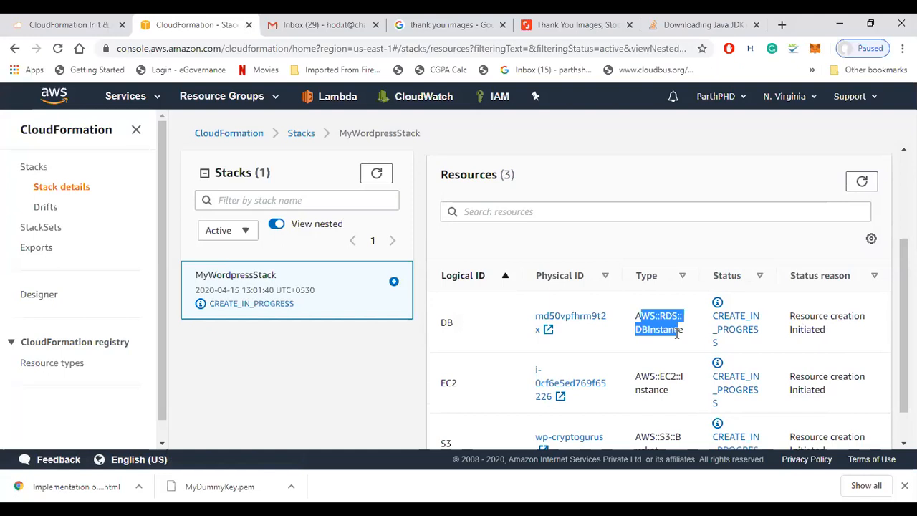
{"action": "left_click_drag", "start_coordinate": [790, 372], "coordinate": [830, 399]}
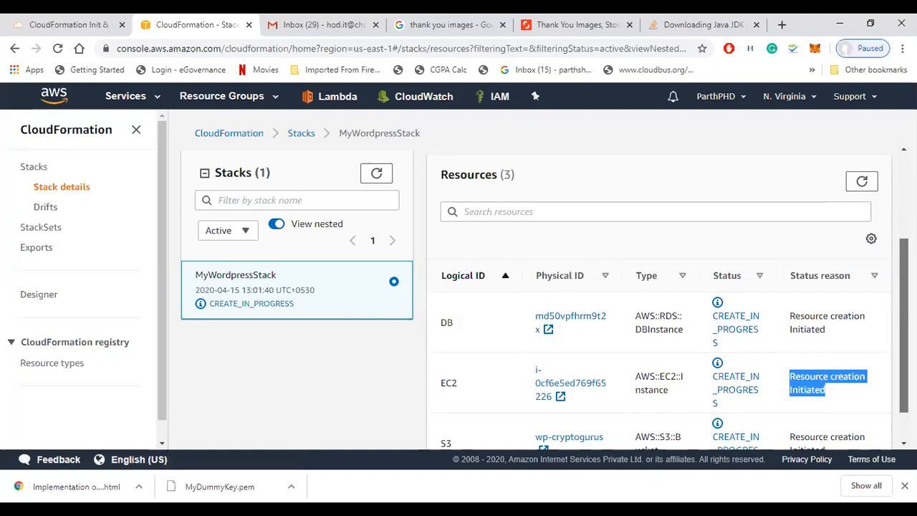
{"action": "scroll", "coordinate": [702, 389], "scroll_direction": "down", "scroll_amount": 1}
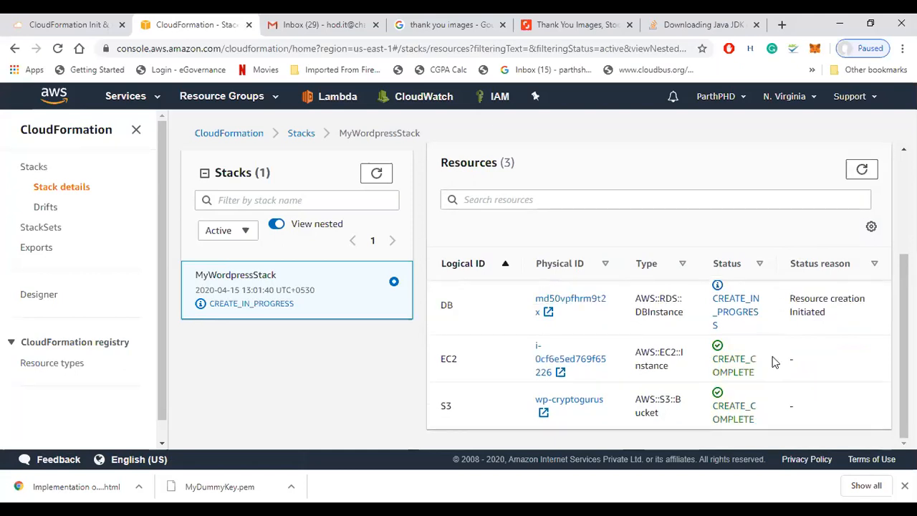
{"action": "left_click_drag", "start_coordinate": [714, 362], "coordinate": [757, 423]}
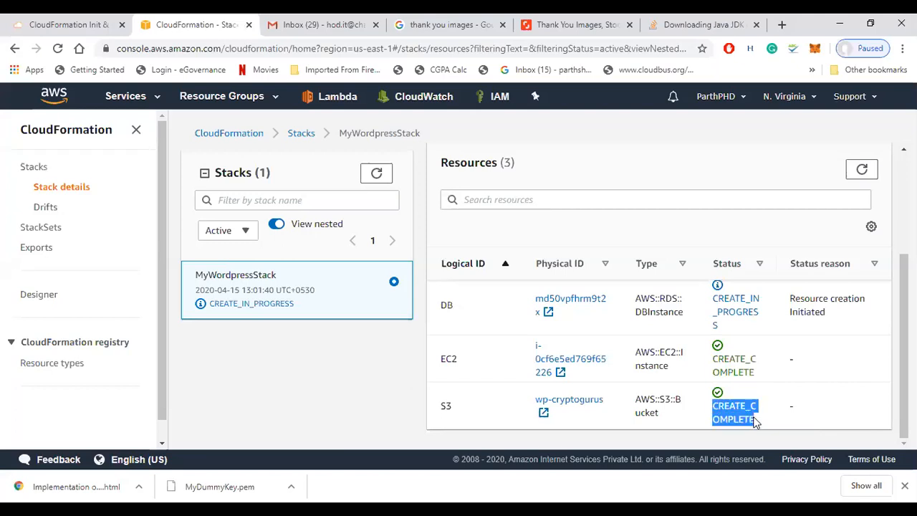
Step: View the stack's wp-cryptogurus S3 bucket in a new browser tab and return to the stack's resources
{"action": "right_click", "coordinate": [588, 402]}
{"action": "mouse_move", "coordinate": [624, 367]}
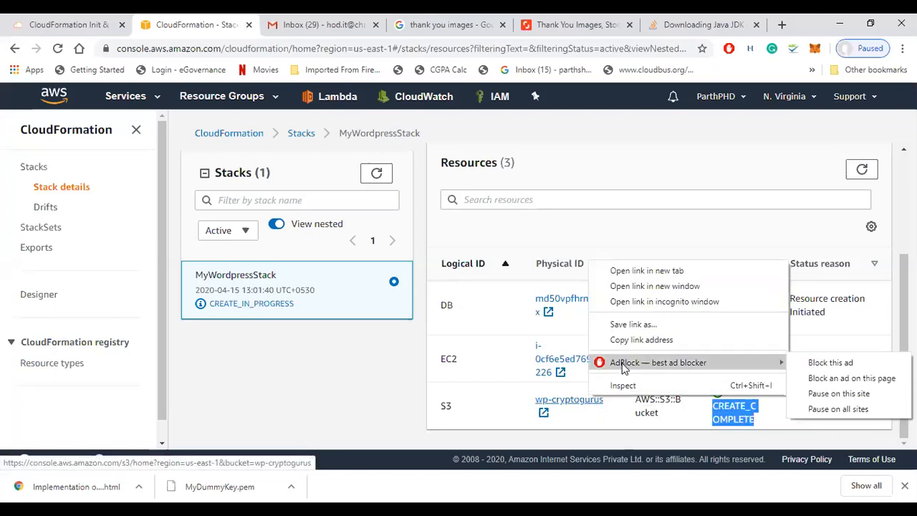
{"action": "left_click", "coordinate": [649, 271]}
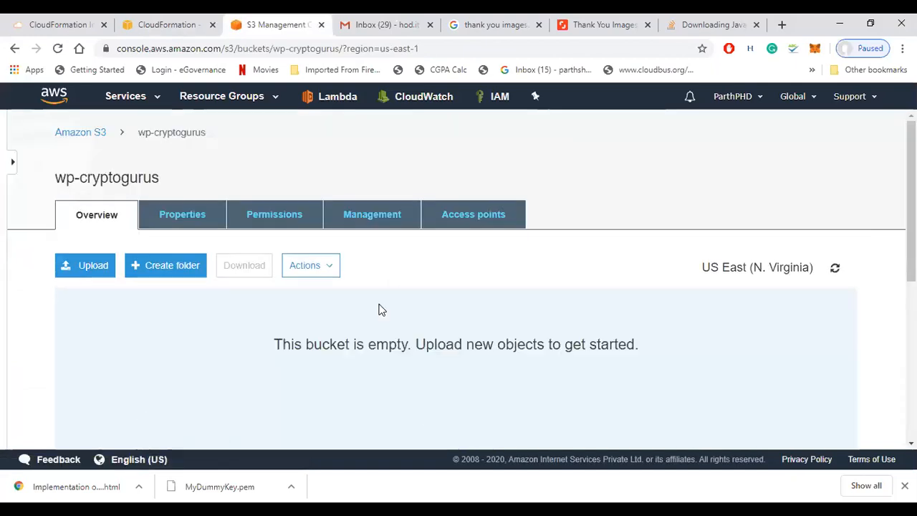
{"action": "triple_click", "coordinate": [100, 175]}
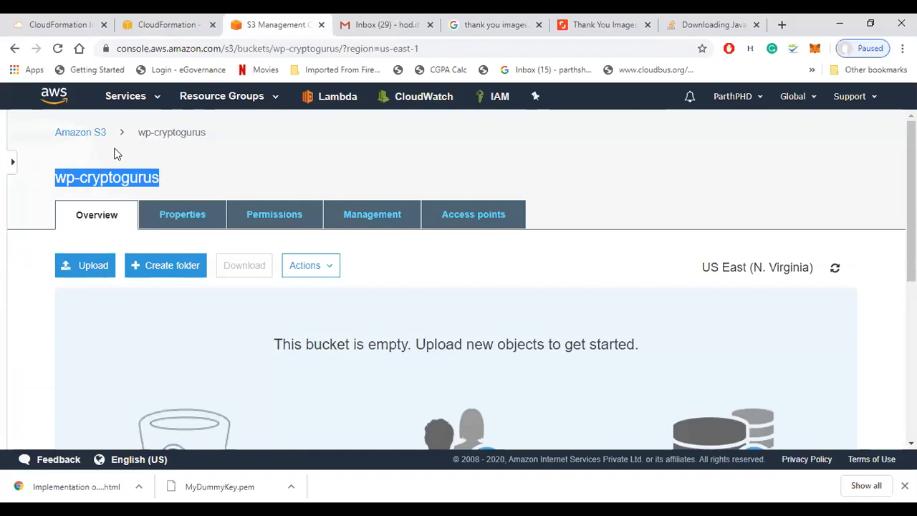
{"action": "key", "text": "ctrl+shift+Tab"}
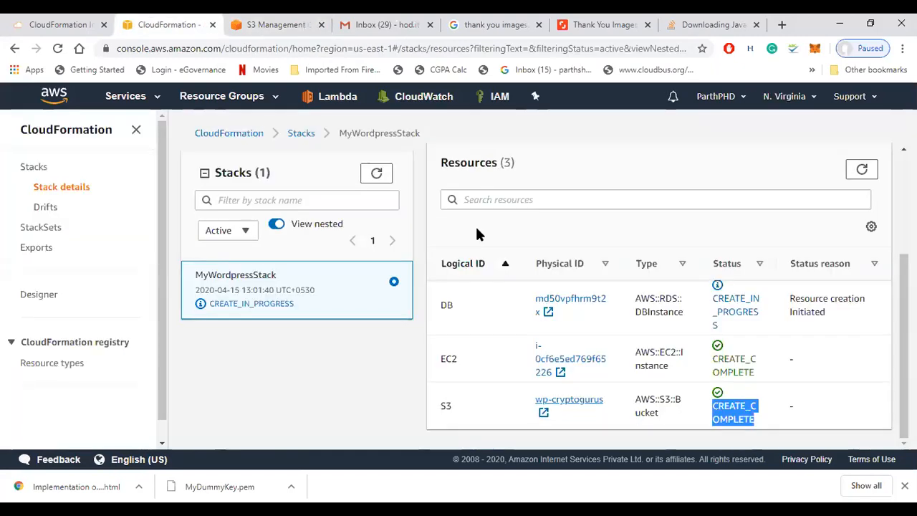
Step: View the stack's EC2 instance and its instance type, close the EC2 and S3 pages, and return to the stack's resources
{"action": "left_click", "coordinate": [584, 358]}
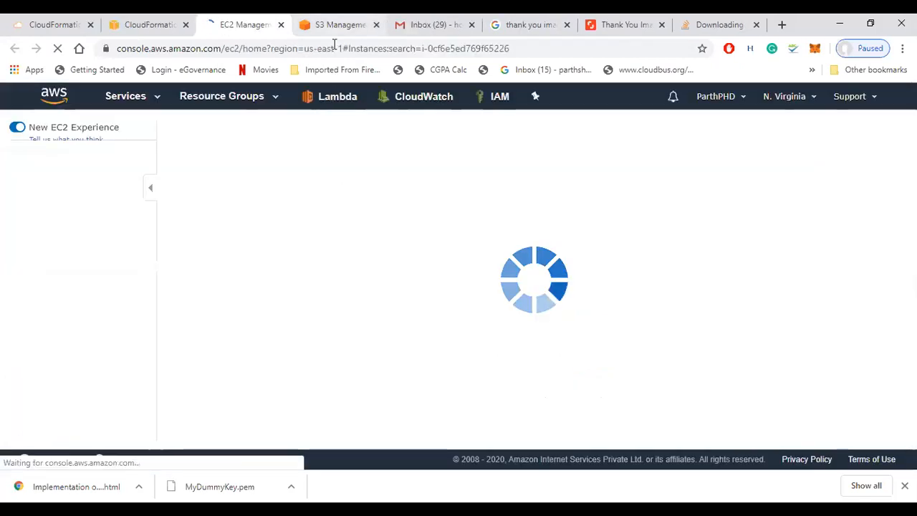
{"action": "key", "text": "ctrl+Tab"}
{"action": "key", "text": "ctrl+w"}
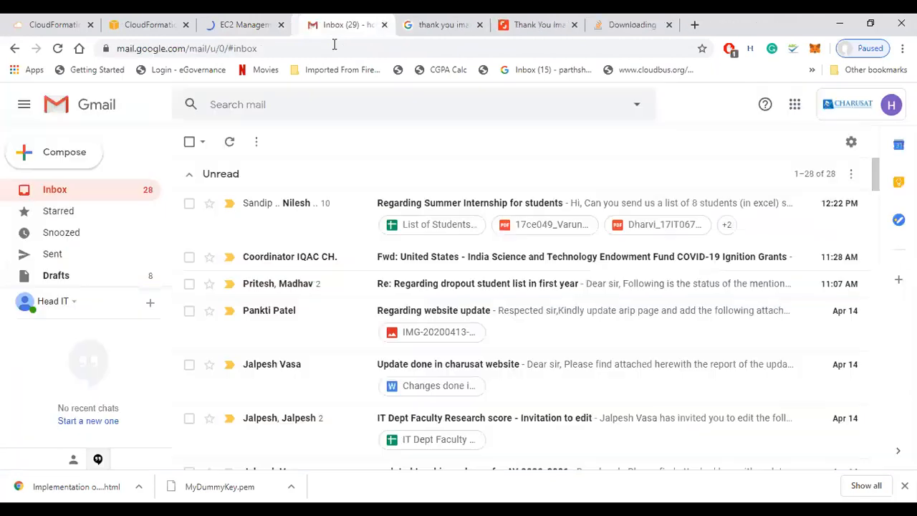
{"action": "key", "text": "ctrl+shift+Tab"}
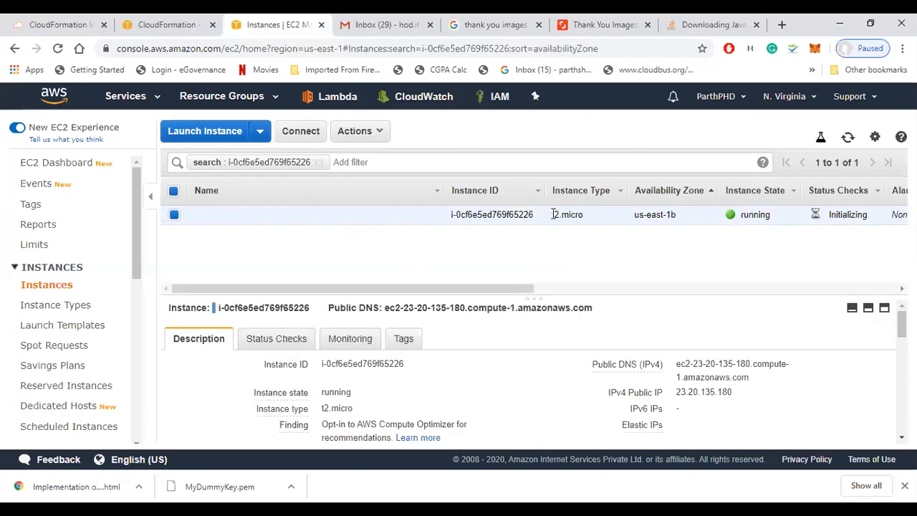
{"action": "left_click_drag", "start_coordinate": [553, 214], "coordinate": [584, 215]}
{"action": "left_click", "coordinate": [321, 25]}
{"action": "left_click", "coordinate": [180, 24]}
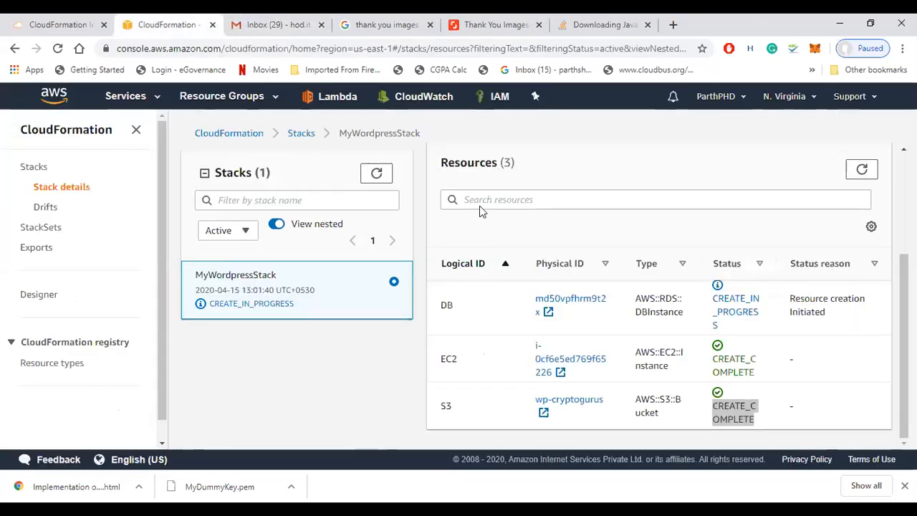
{"action": "left_click", "coordinate": [810, 334]}
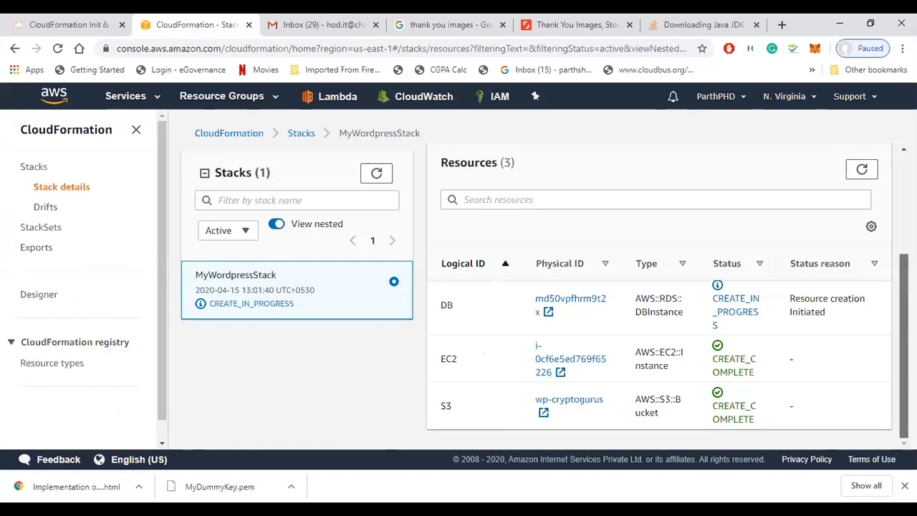
Step: Refresh the stack's resource list several times to check the creation status of the RDS DB instance
{"action": "scroll", "coordinate": [704, 321], "scroll_direction": "up", "scroll_amount": 1}
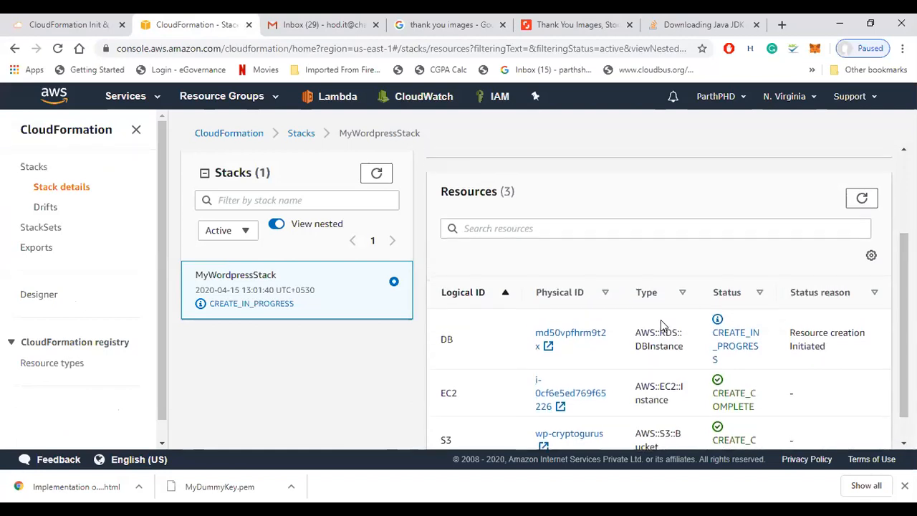
{"action": "left_click_drag", "start_coordinate": [640, 330], "coordinate": [687, 347]}
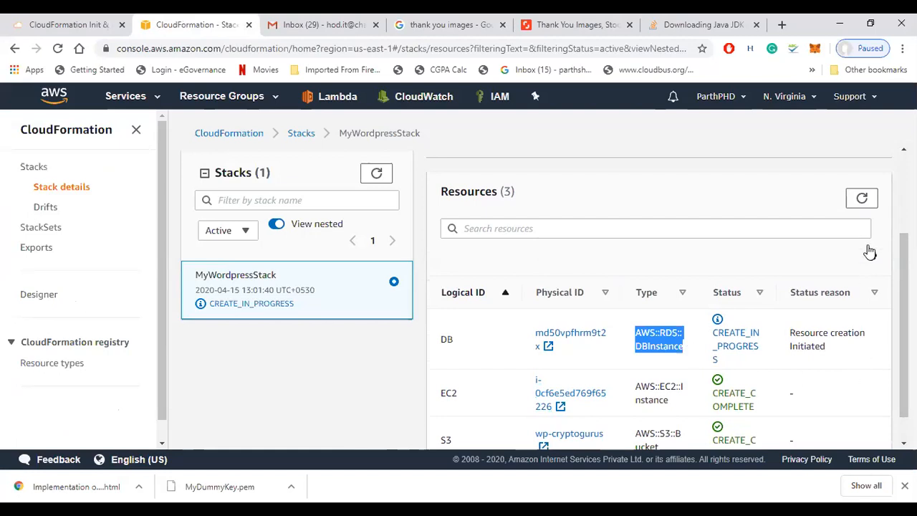
{"action": "left_click", "coordinate": [862, 198]}
{"action": "left_click", "coordinate": [863, 199]}
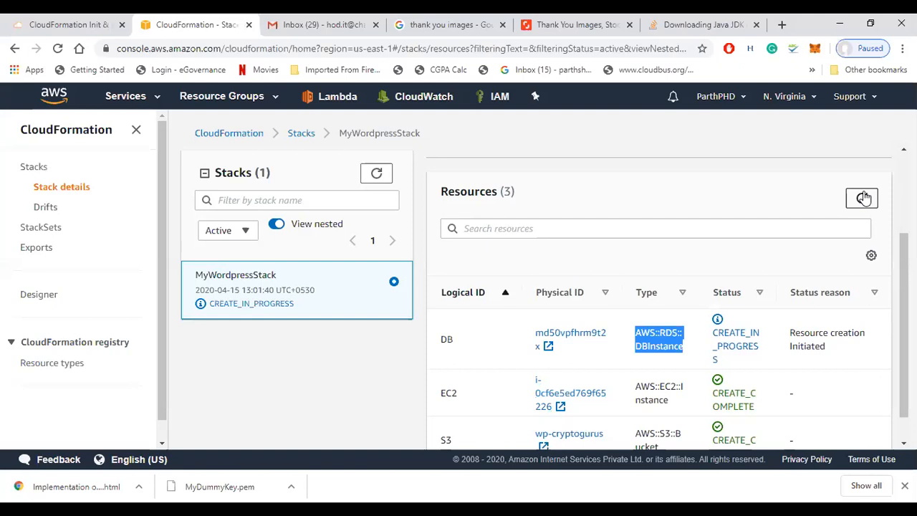
{"action": "left_click", "coordinate": [863, 198]}
{"action": "left_click", "coordinate": [863, 198]}
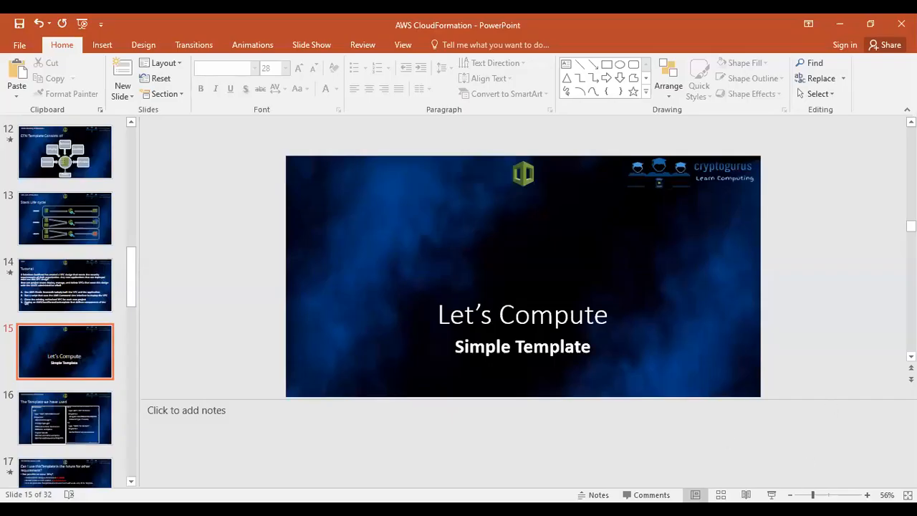
Step: Switch to the AWS CloudFormation presentation in PowerPoint, start the slide show from slide 15, and advance to the slide on the template used
{"action": "key", "text": "shift+F5"}
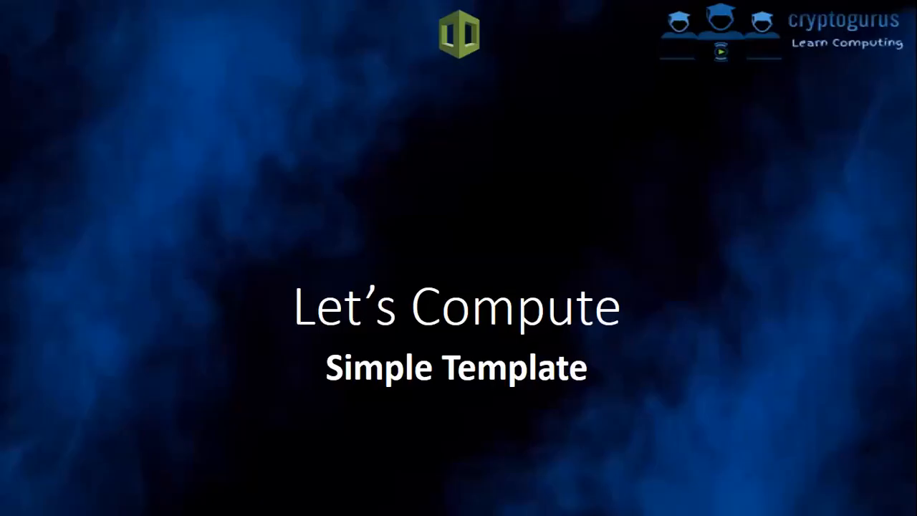
{"action": "key", "text": "Right"}
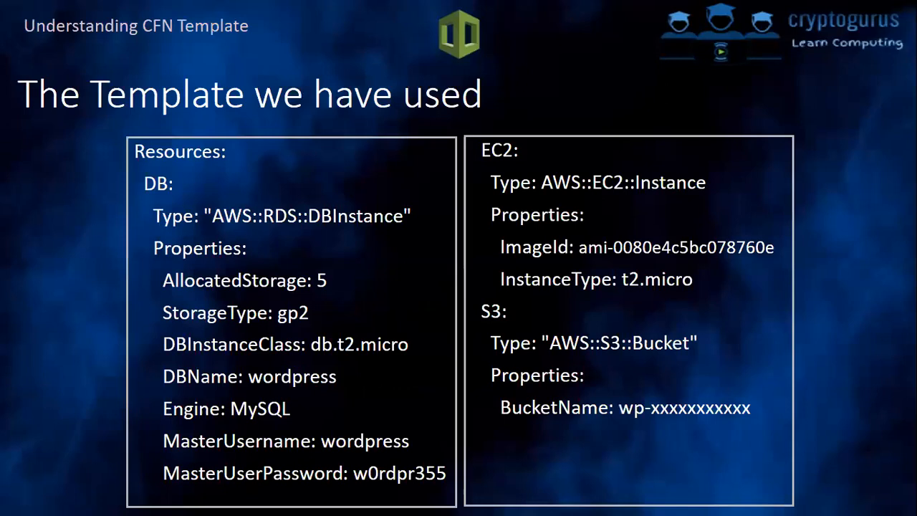
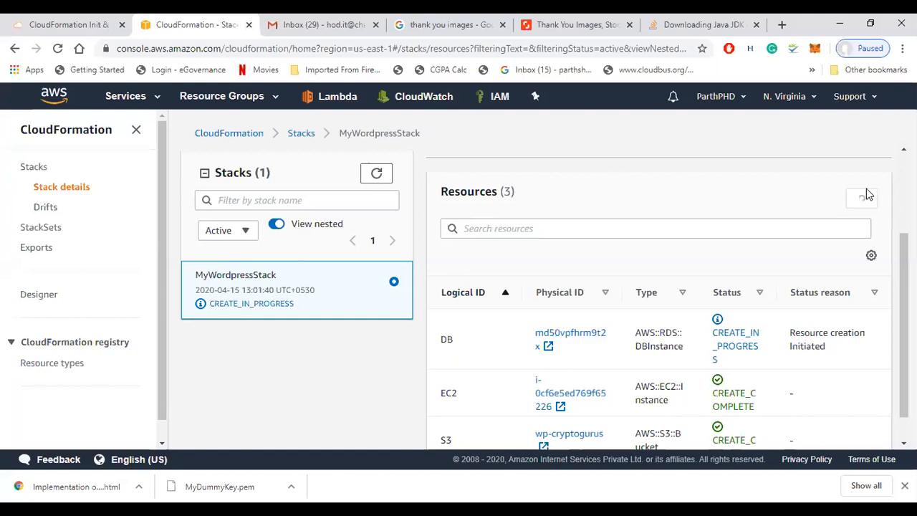
Step: Refresh the resource list of MyWordpressStack repeatedly to check whether the DB resource has been created
{"action": "left_click", "coordinate": [863, 201]}
{"action": "left_click", "coordinate": [863, 201]}
{"action": "left_click", "coordinate": [863, 201]}
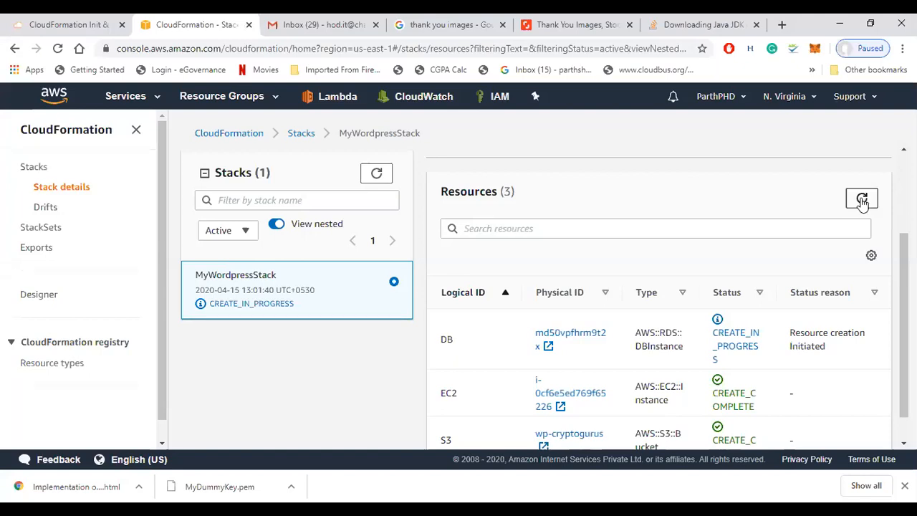
{"action": "left_click", "coordinate": [863, 201]}
Step: Switch the AWS console to the Asia Pacific (Mumbai) region and start creating a new CloudFormation stack there
{"action": "left_click", "coordinate": [808, 103]}
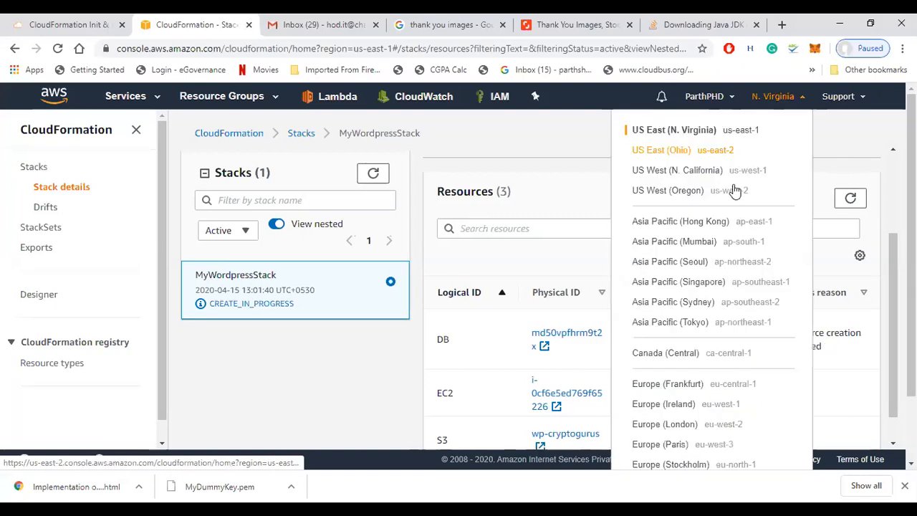
{"action": "left_click", "coordinate": [677, 244]}
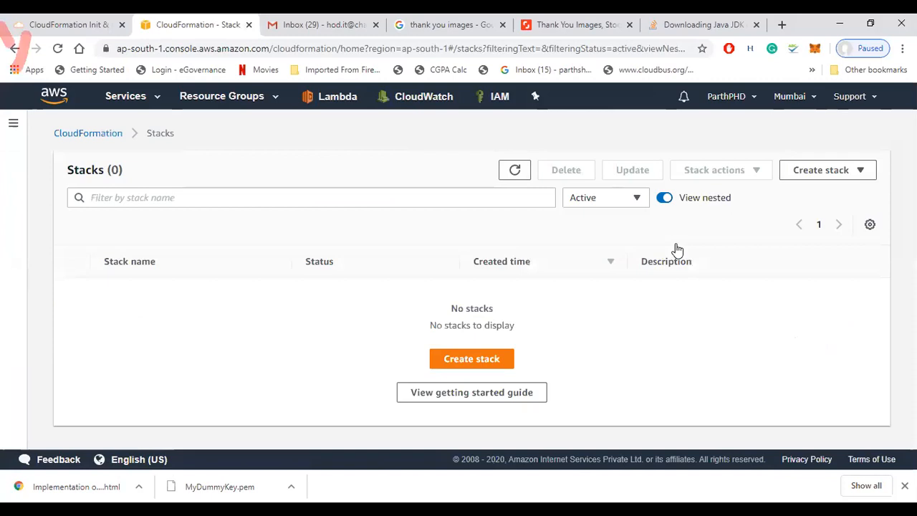
{"action": "left_click", "coordinate": [472, 360]}
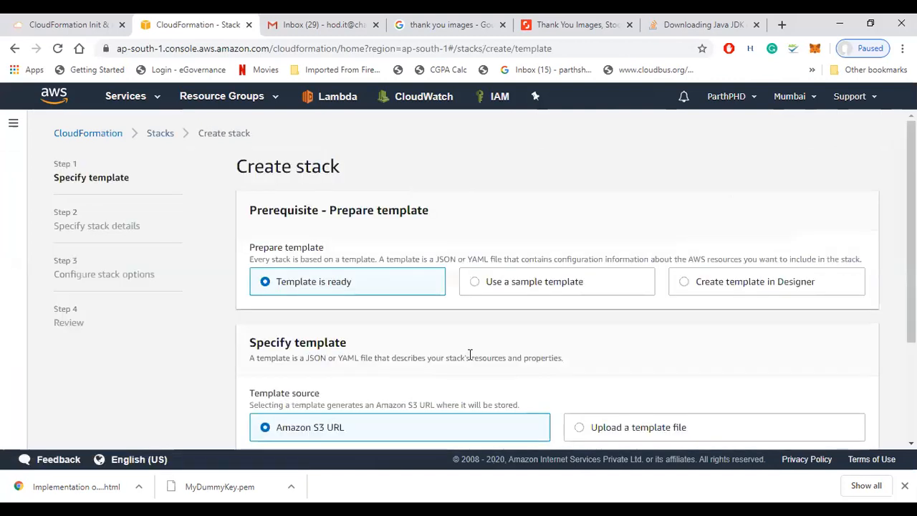
Step: Upload the YAML template file wp-infrastructure-101-Linux1-distro-us-east-1 as the template source and continue to the stack details
{"action": "left_click", "coordinate": [581, 427]}
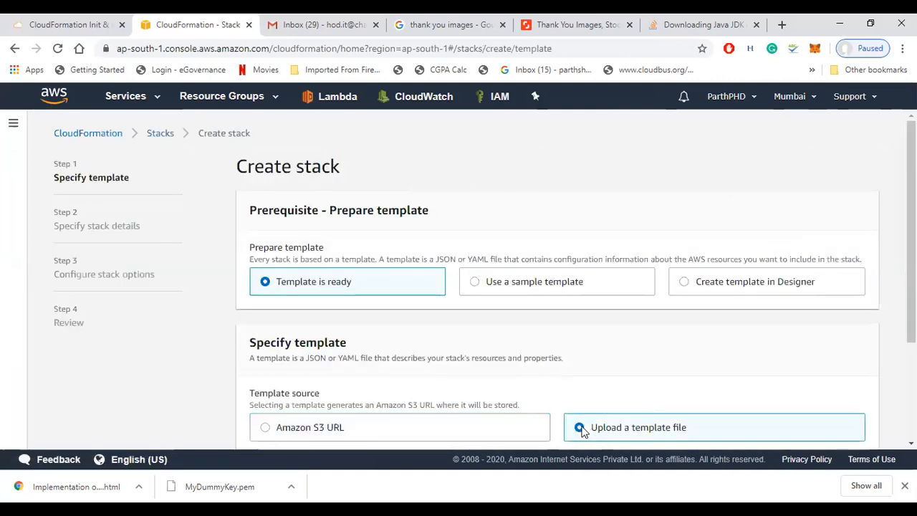
{"action": "scroll", "coordinate": [654, 397], "scroll_direction": "down", "scroll_amount": 2}
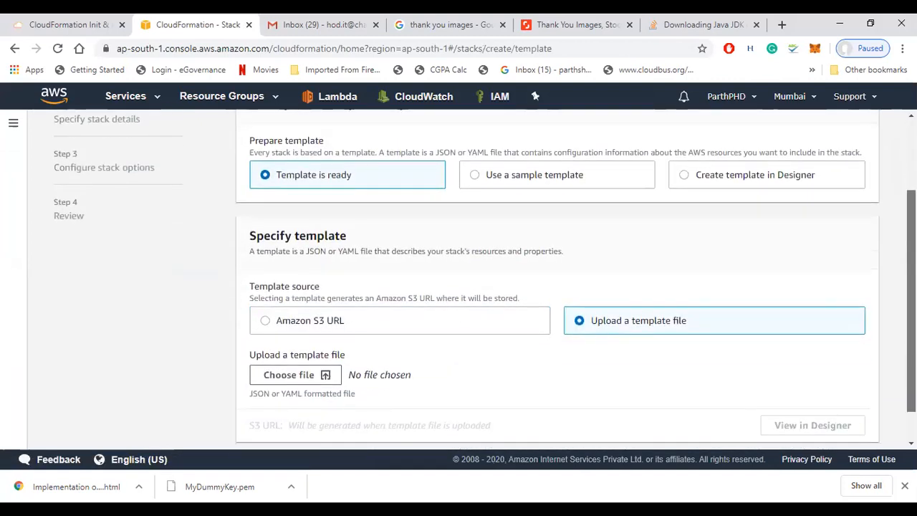
{"action": "left_click", "coordinate": [315, 348]}
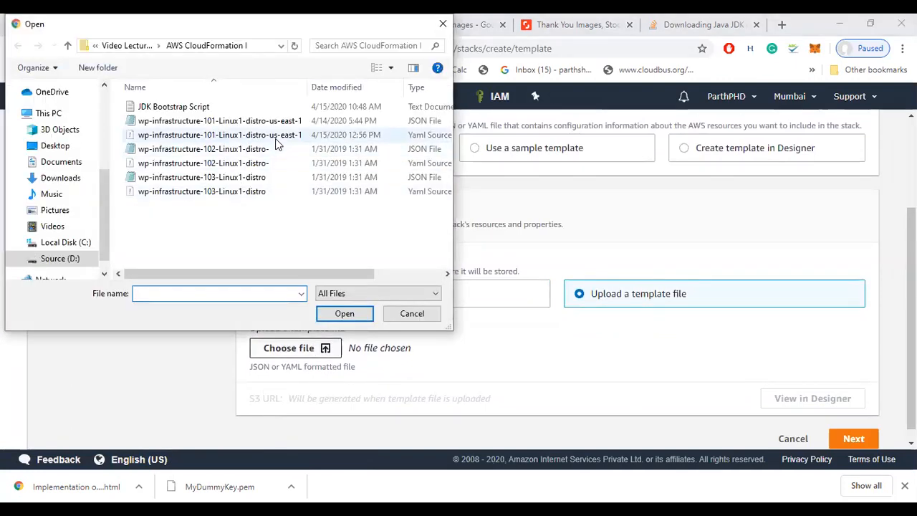
{"action": "double_click", "coordinate": [279, 136]}
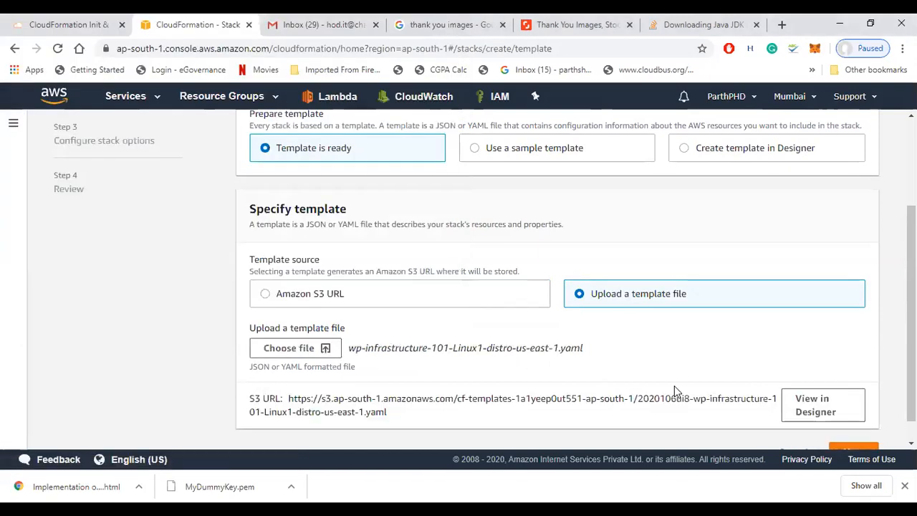
{"action": "left_click", "coordinate": [856, 450]}
Step: Enter MyWordPressStack II as the stack name and try to continue to the stack options
{"action": "left_click", "coordinate": [536, 266]}
{"action": "type", "text": "My"}
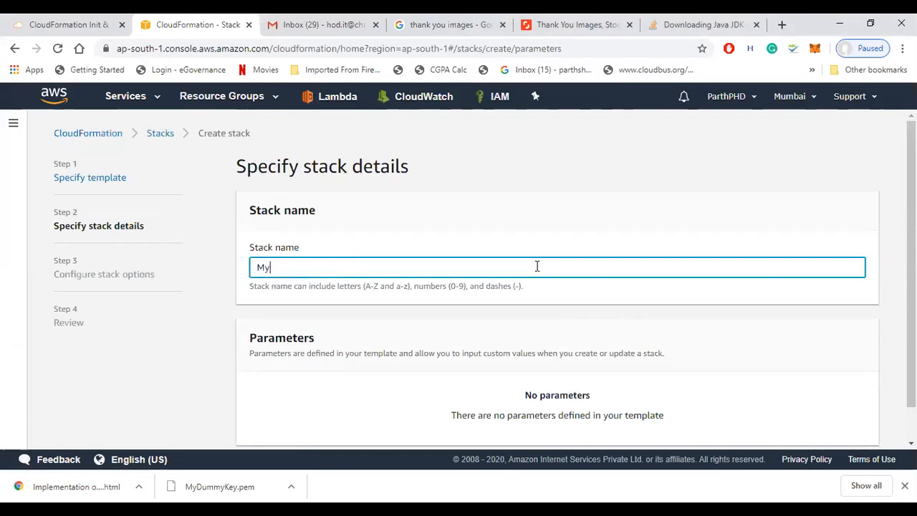
{"action": "type", "text": "WordPres"}
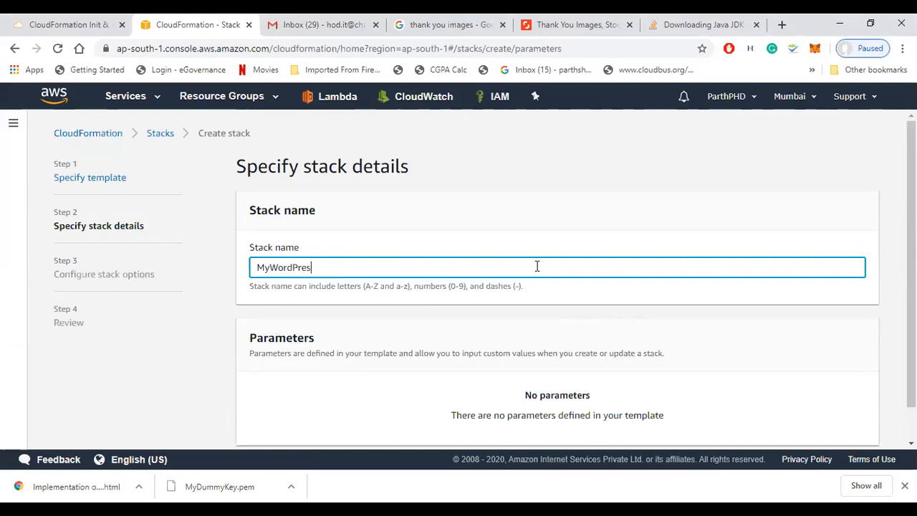
{"action": "type", "text": "sStack II"}
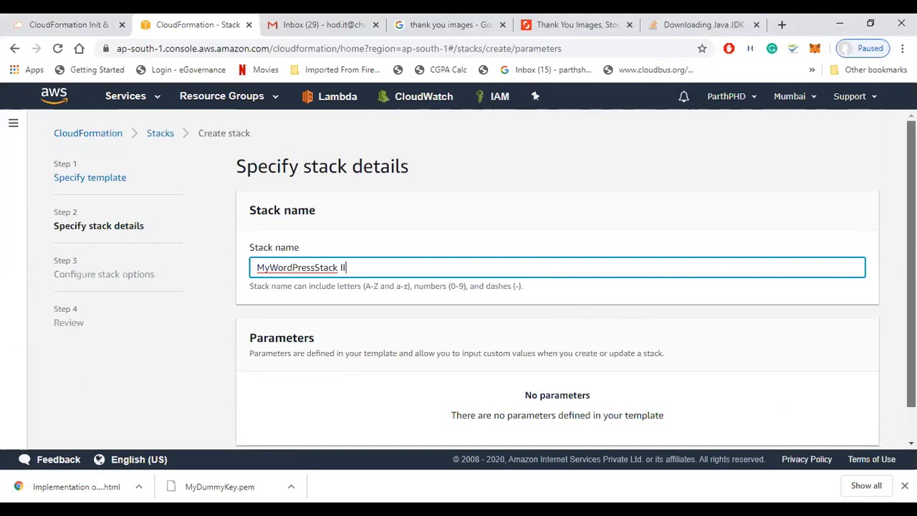
{"action": "scroll", "coordinate": [717, 322], "scroll_direction": "down", "scroll_amount": 1}
{"action": "left_click", "coordinate": [866, 429]}
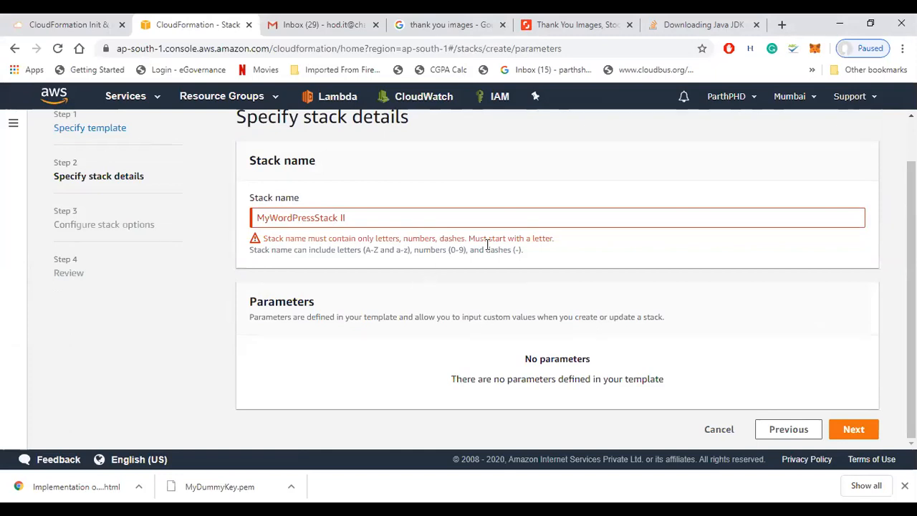
Step: Remove the space from the stack name to make it MyWordPressStackII and continue to the stack options
{"action": "left_click", "coordinate": [346, 218]}
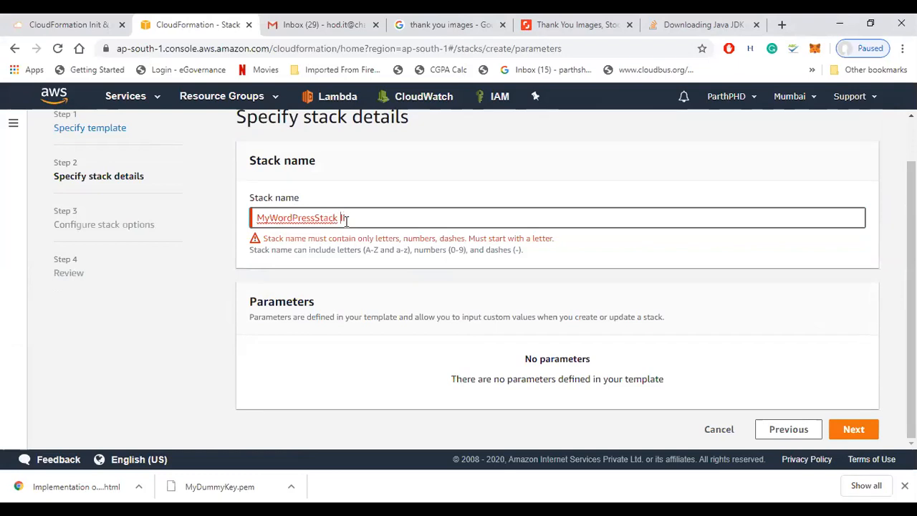
{"action": "key", "text": "Left"}
{"action": "key", "text": "Left"}
{"action": "key", "text": "BackSpace"}
{"action": "left_click", "coordinate": [851, 429]}
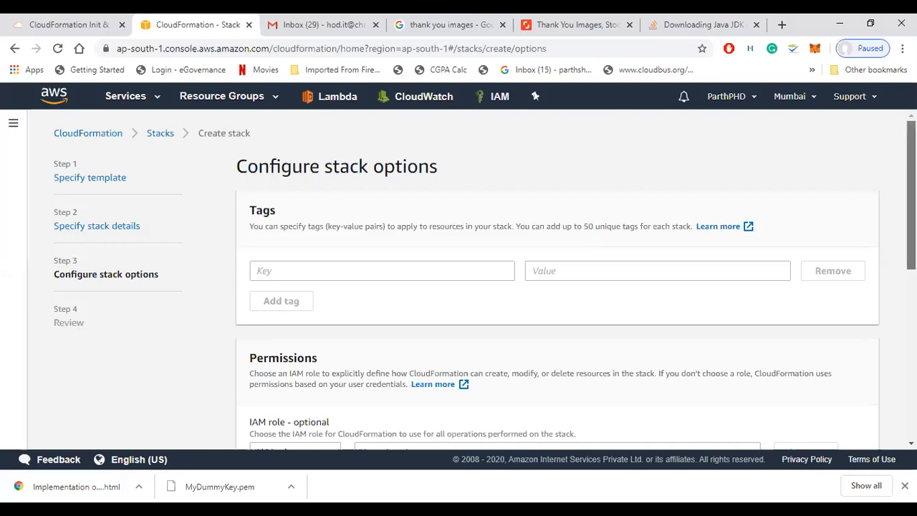
Step: Keep the default stack options, go through the review of MyWordPressStackII, and create the stack
{"action": "scroll", "coordinate": [911, 215], "scroll_direction": "down", "scroll_amount": 7}
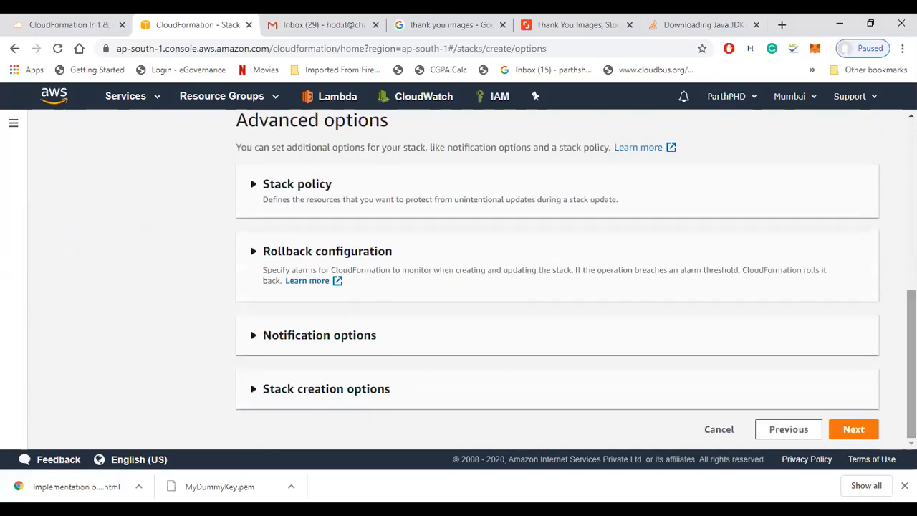
{"action": "left_click", "coordinate": [856, 432]}
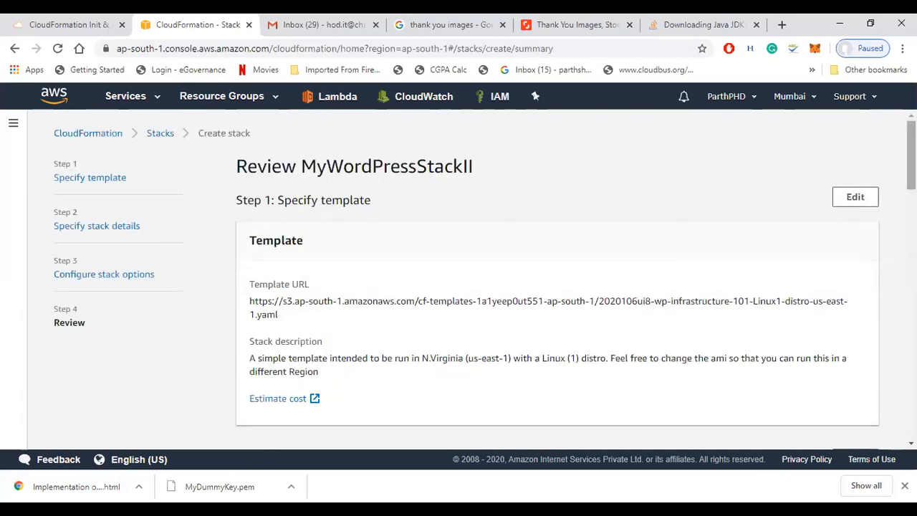
{"action": "scroll", "coordinate": [558, 279], "scroll_direction": "down", "scroll_amount": 8}
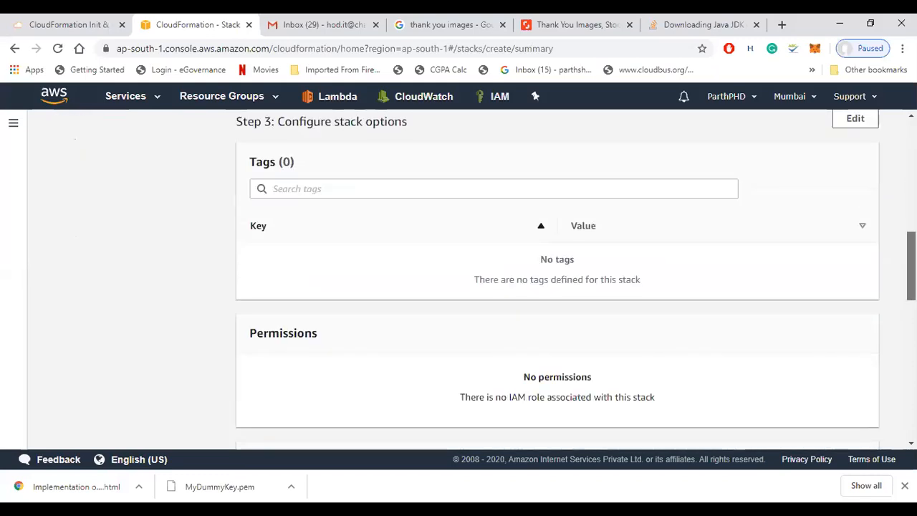
{"action": "scroll", "coordinate": [557, 280], "scroll_direction": "down", "scroll_amount": 10}
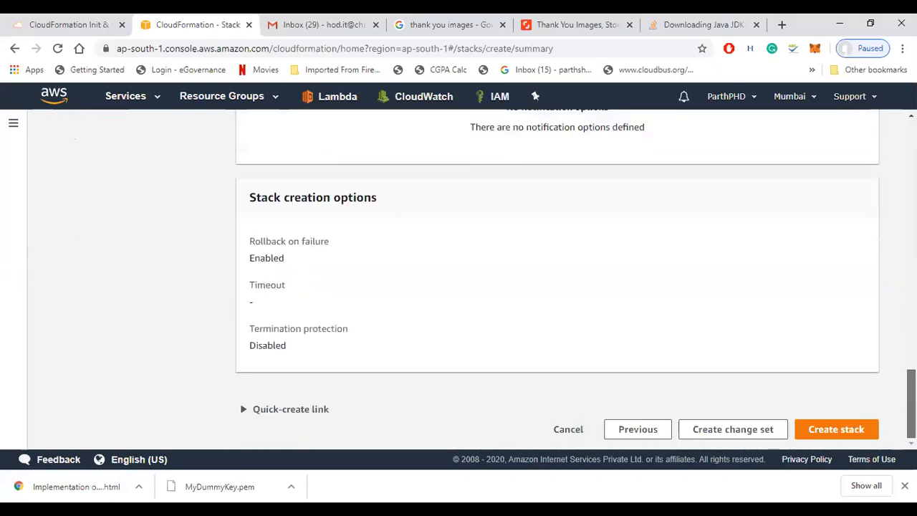
{"action": "left_click", "coordinate": [837, 430]}
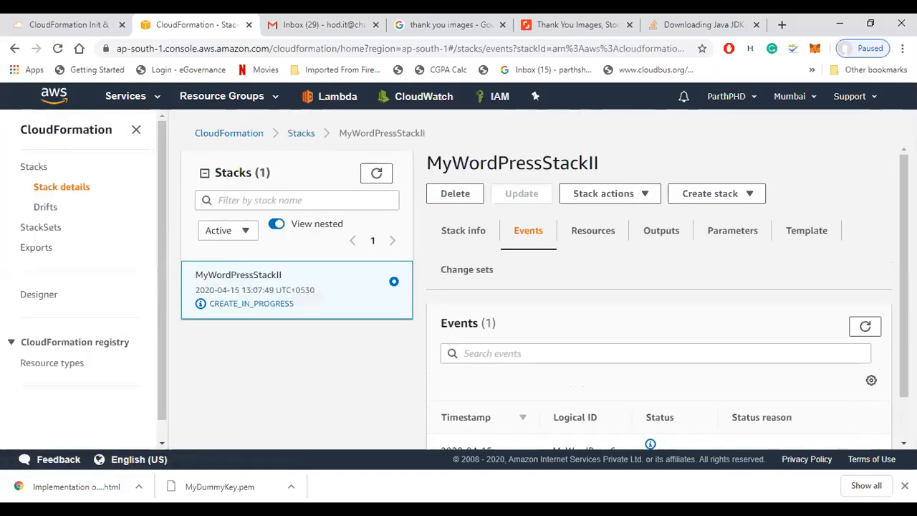
Step: Refresh the events of MyWordPressStackII and examine the status reasons given for the S3 and EC2 resources
{"action": "scroll", "coordinate": [840, 429], "scroll_direction": "down", "scroll_amount": 1}
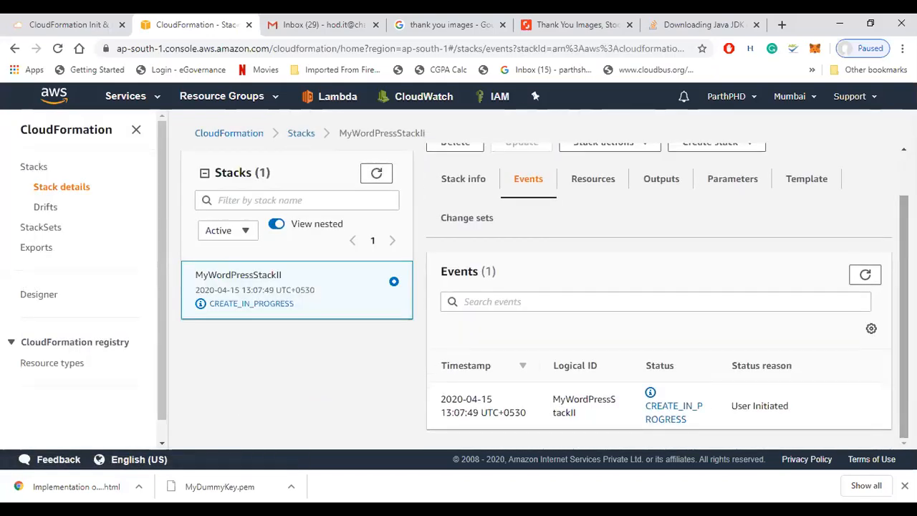
{"action": "left_click", "coordinate": [864, 275]}
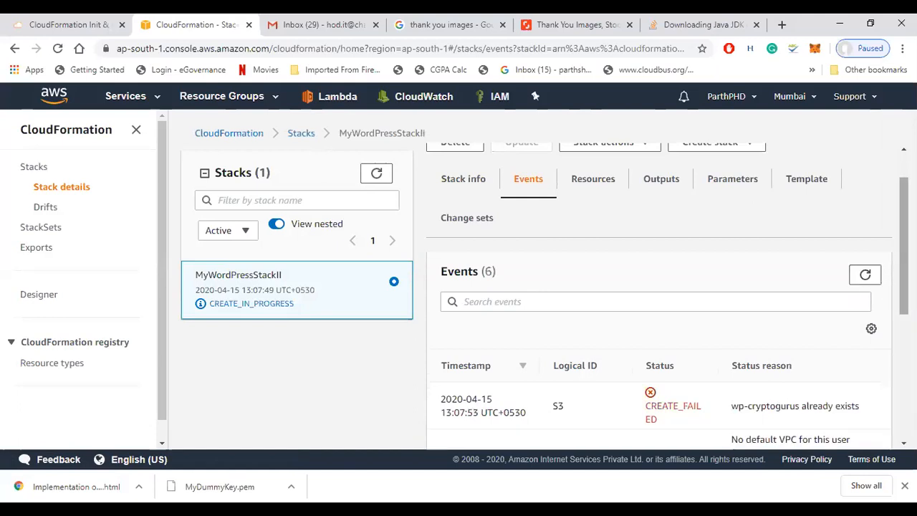
{"action": "scroll", "coordinate": [891, 284], "scroll_direction": "down", "scroll_amount": 2}
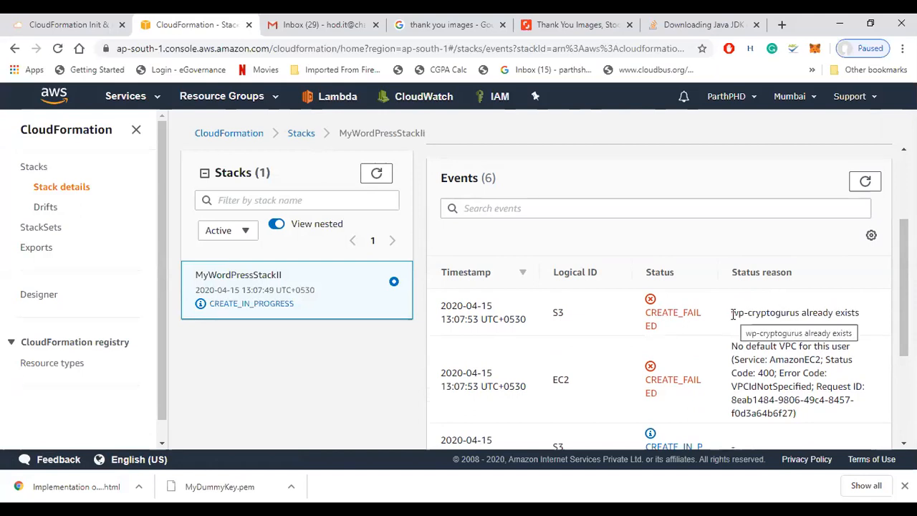
{"action": "left_click_drag", "start_coordinate": [732, 312], "coordinate": [800, 316]}
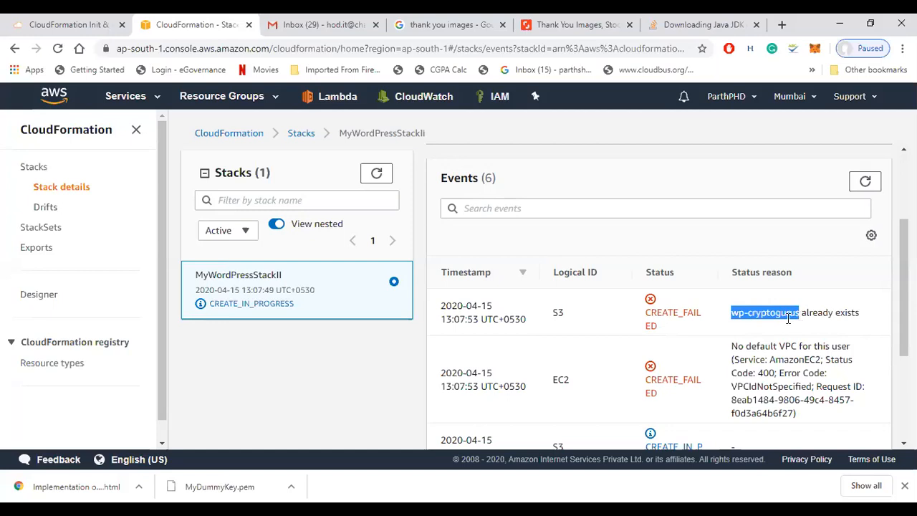
{"action": "left_click", "coordinate": [788, 318]}
{"action": "left_click_drag", "start_coordinate": [732, 313], "coordinate": [802, 312]}
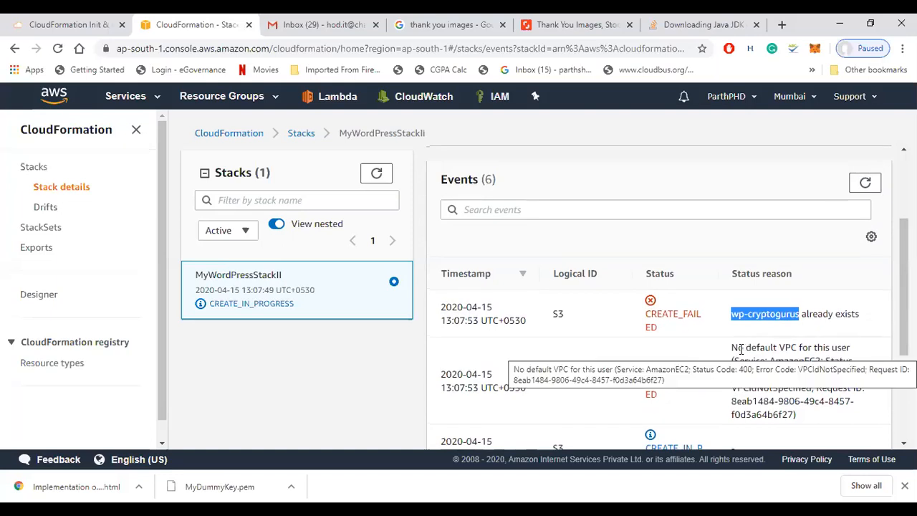
{"action": "left_click_drag", "start_coordinate": [731, 349], "coordinate": [799, 415]}
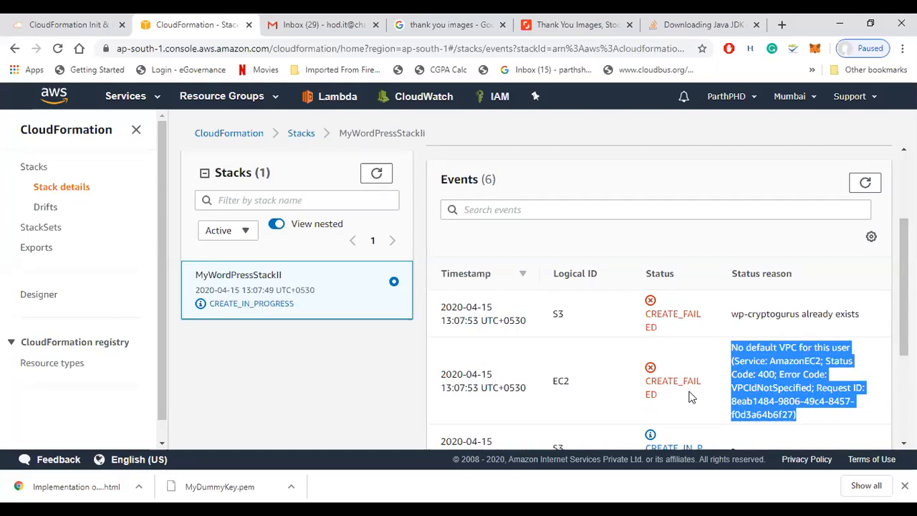
{"action": "double_click", "coordinate": [564, 379]}
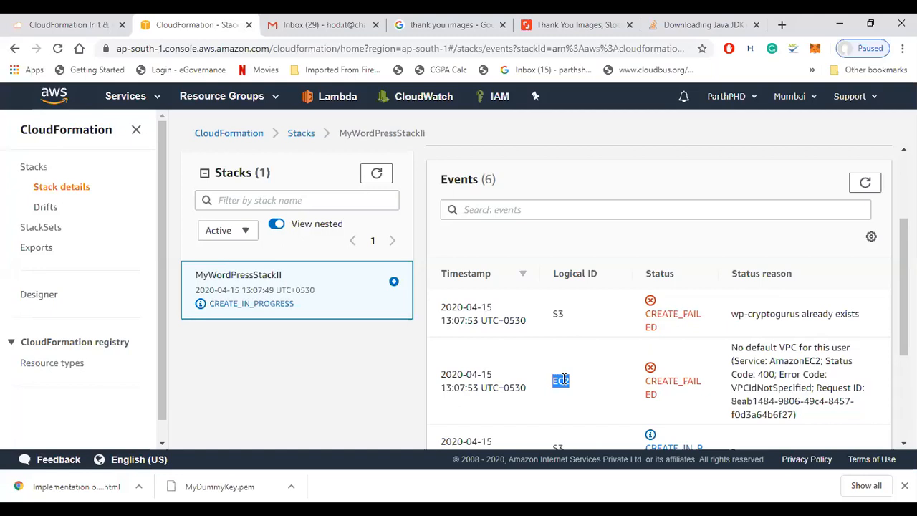
{"action": "left_click", "coordinate": [564, 380]}
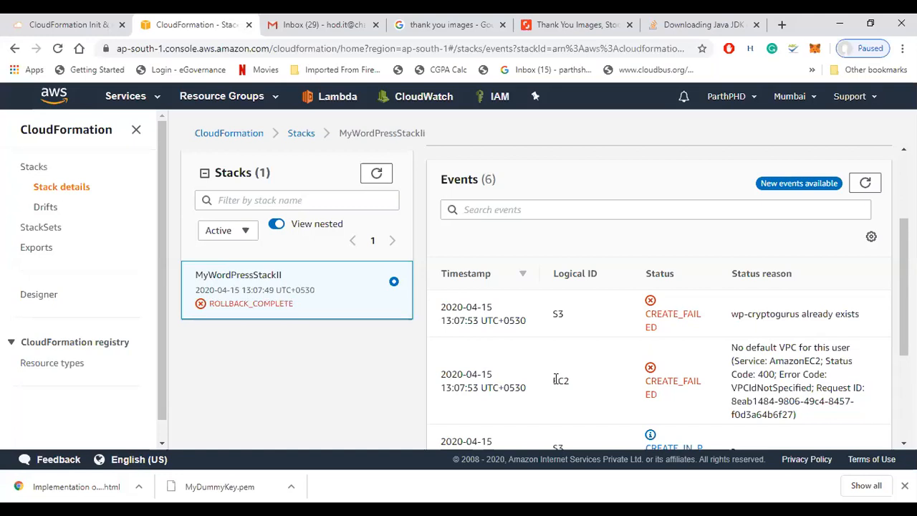
{"action": "left_click_drag", "start_coordinate": [554, 380], "coordinate": [579, 385]}
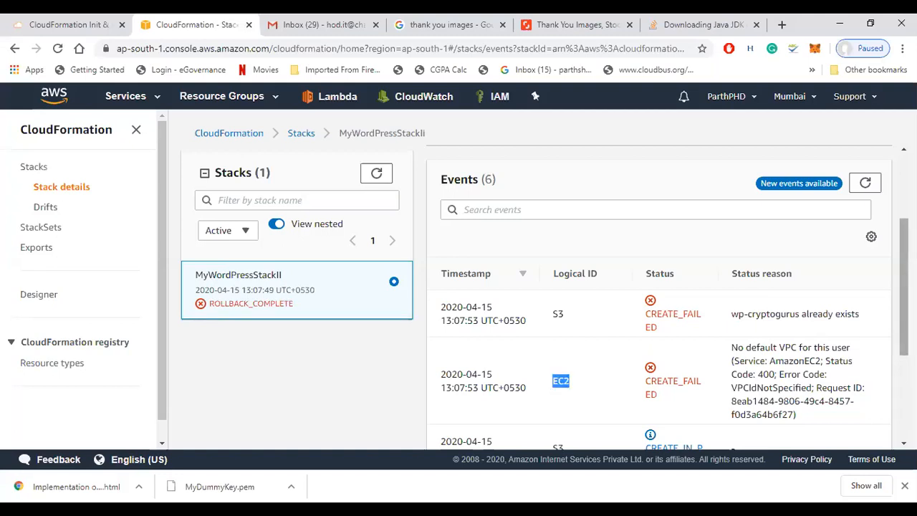
Step: Look through the rest of the stack's event list to compare the statuses of the S3, EC2 and DB resources
{"action": "scroll", "coordinate": [666, 297], "scroll_direction": "down", "scroll_amount": 3}
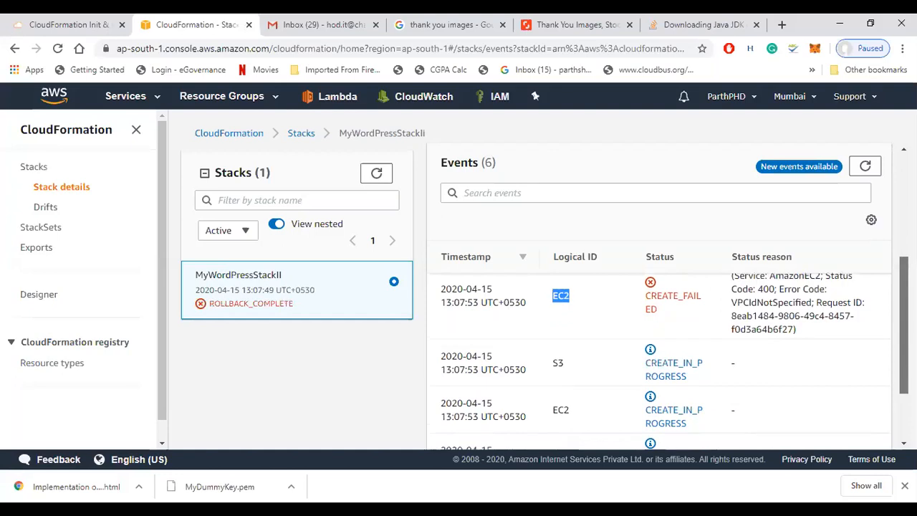
{"action": "scroll", "coordinate": [666, 358], "scroll_direction": "down", "scroll_amount": 1}
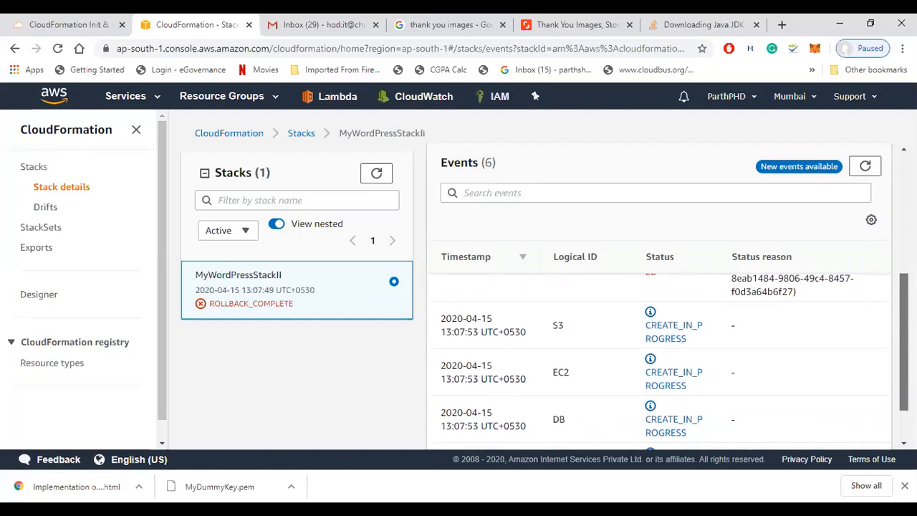
{"action": "scroll", "coordinate": [666, 359], "scroll_direction": "up", "scroll_amount": 1}
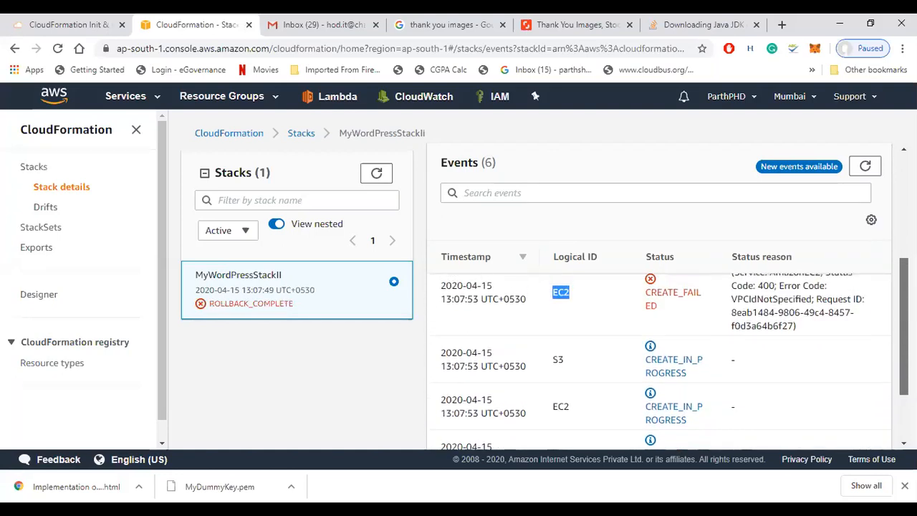
{"action": "scroll", "coordinate": [666, 358], "scroll_direction": "up", "scroll_amount": 1}
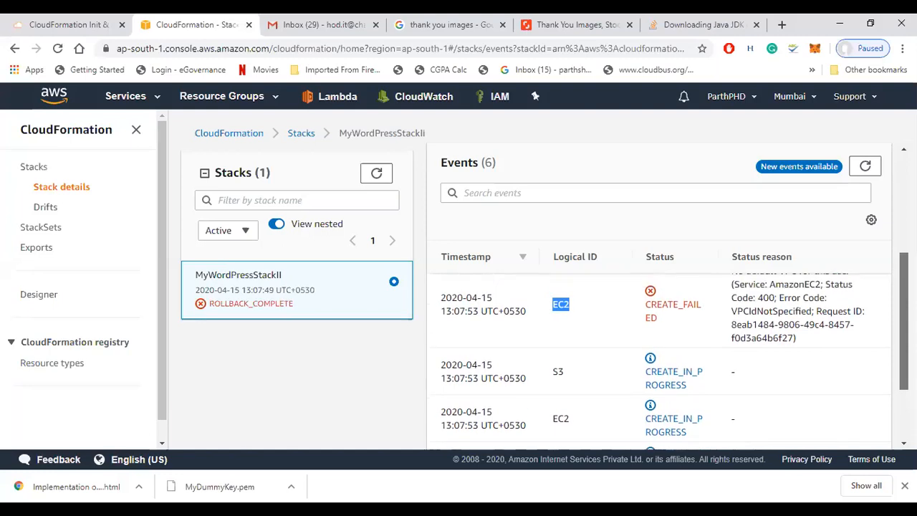
{"action": "scroll", "coordinate": [666, 358], "scroll_direction": "up", "scroll_amount": 1}
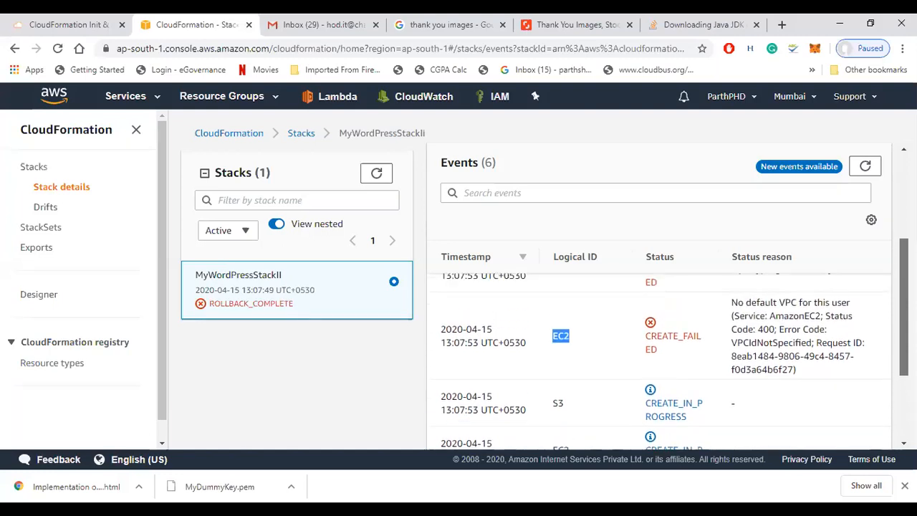
{"action": "scroll", "coordinate": [666, 358], "scroll_direction": "down", "scroll_amount": 3}
{"action": "scroll", "coordinate": [666, 358], "scroll_direction": "down", "scroll_amount": 1}
{"action": "scroll", "coordinate": [666, 358], "scroll_direction": "up", "scroll_amount": 4}
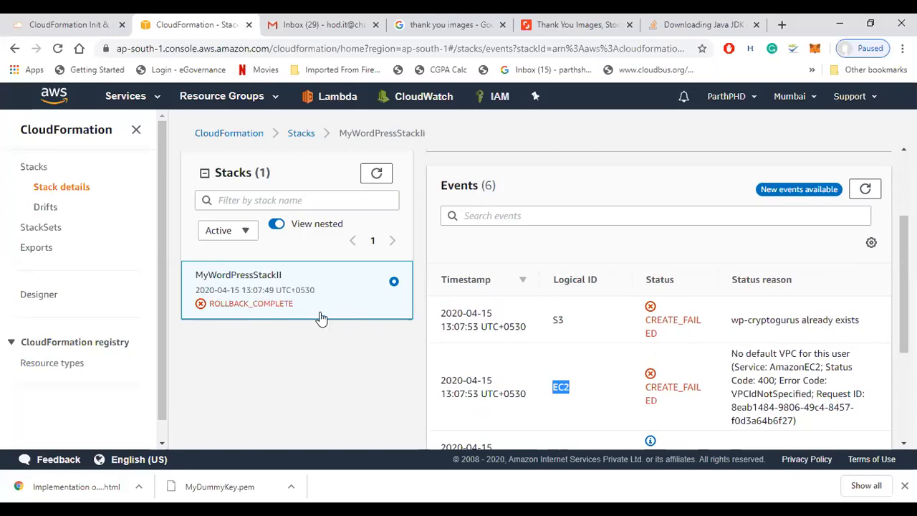
Step: Return to the stack list, select MyWordPressStackII, check its status, and delete the stack
{"action": "left_click", "coordinate": [35, 169]}
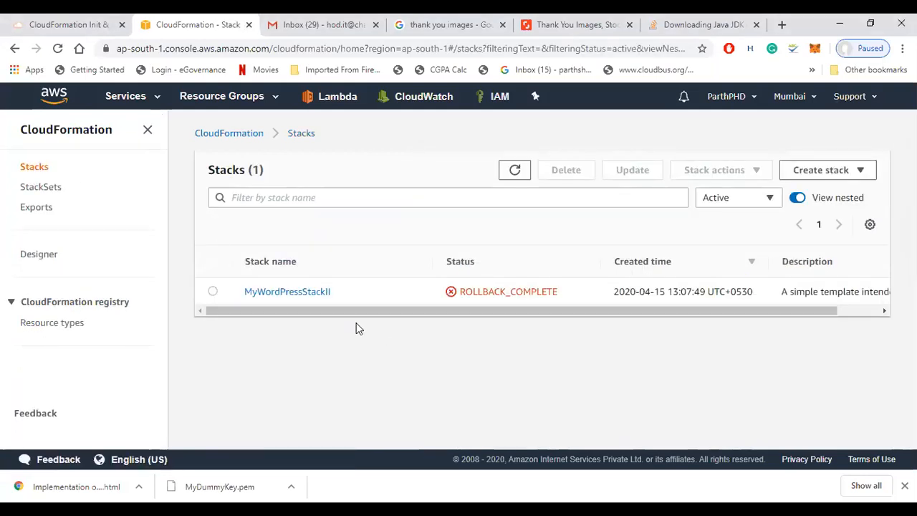
{"action": "left_click", "coordinate": [212, 291]}
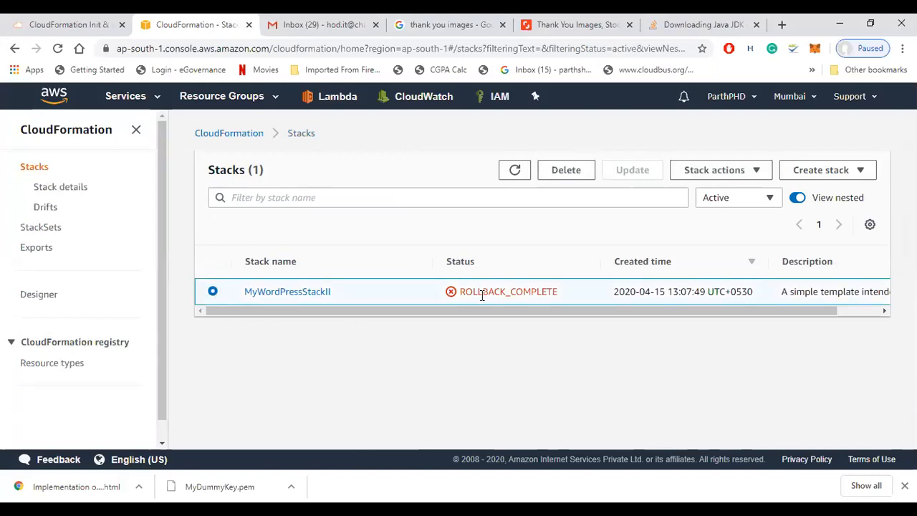
{"action": "left_click_drag", "start_coordinate": [462, 291], "coordinate": [556, 292]}
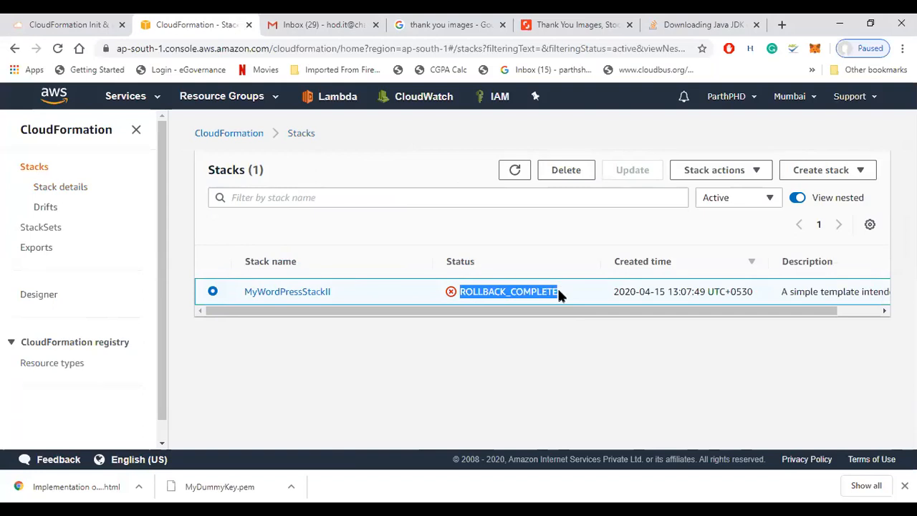
{"action": "left_click", "coordinate": [578, 174]}
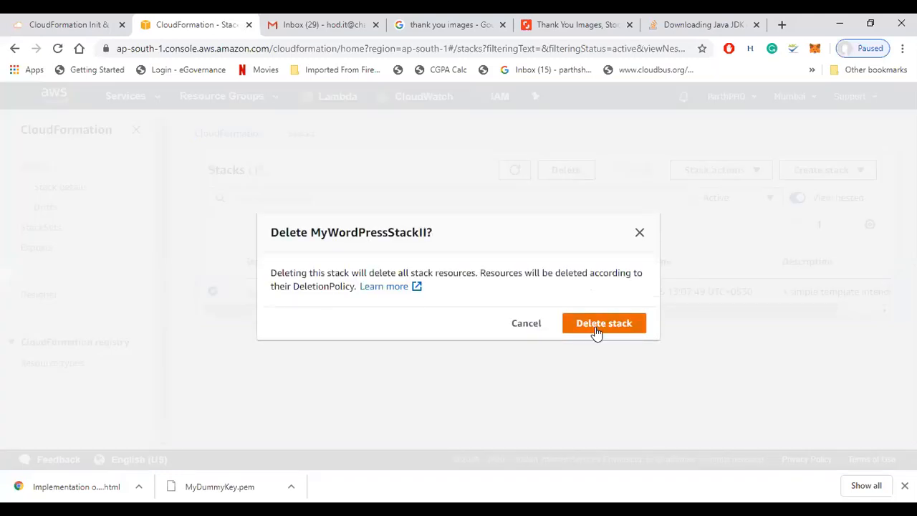
{"action": "left_click", "coordinate": [596, 331]}
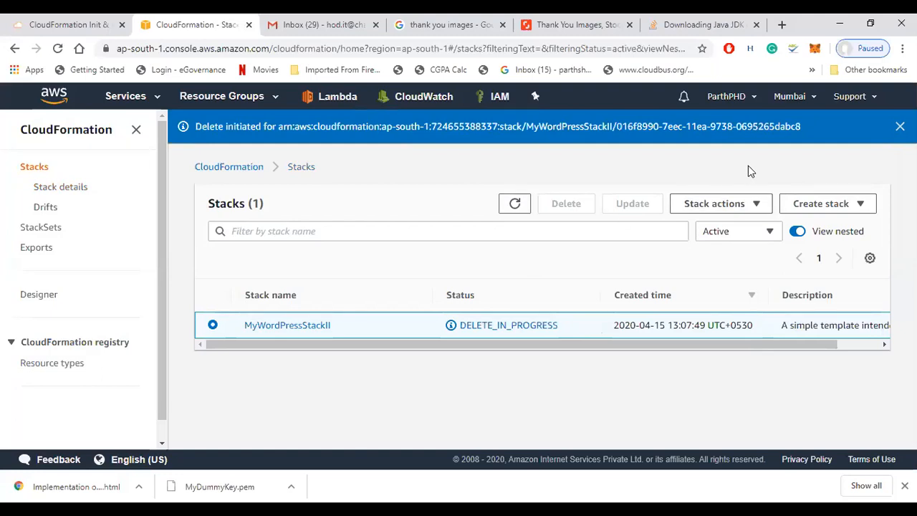
Step: Switch the region to US East (N. Virginia) and examine the resource statuses of MyWordpressStack
{"action": "left_click", "coordinate": [812, 100]}
{"action": "left_click", "coordinate": [708, 136]}
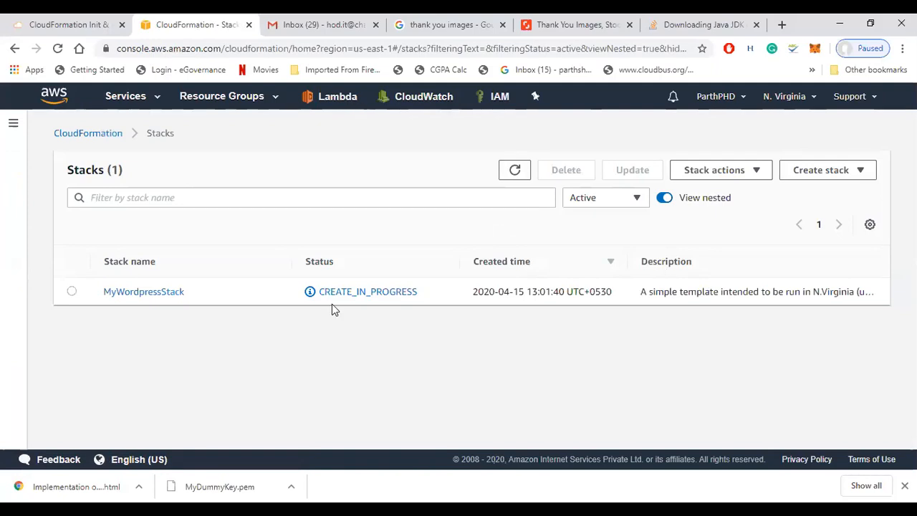
{"action": "left_click", "coordinate": [174, 296]}
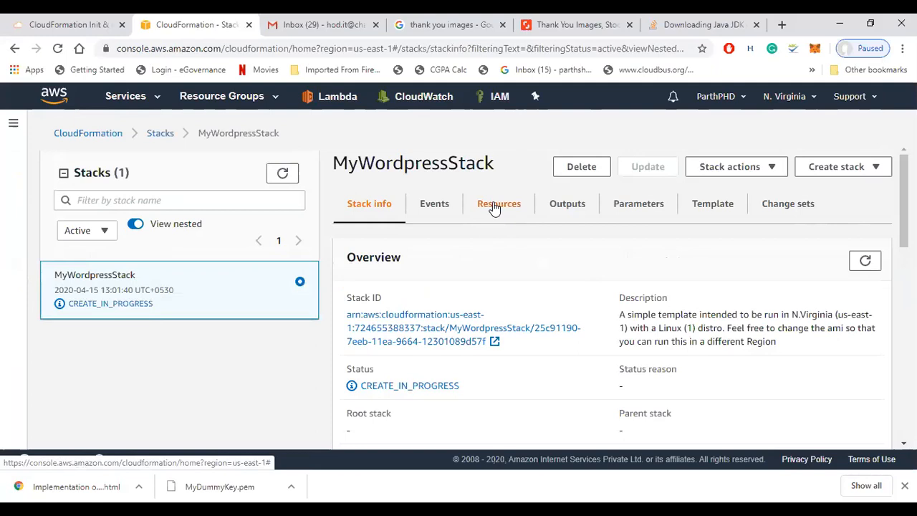
{"action": "left_click", "coordinate": [494, 205]}
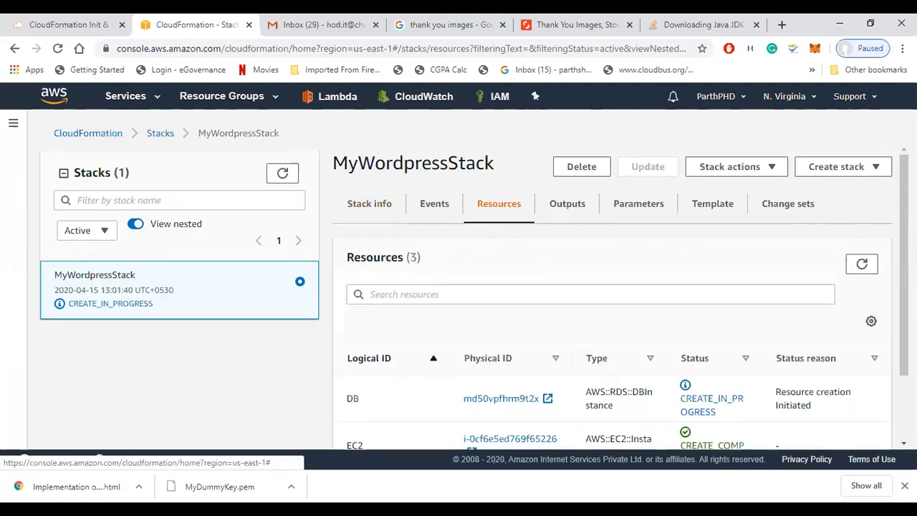
{"action": "scroll", "coordinate": [765, 315], "scroll_direction": "down", "scroll_amount": 1}
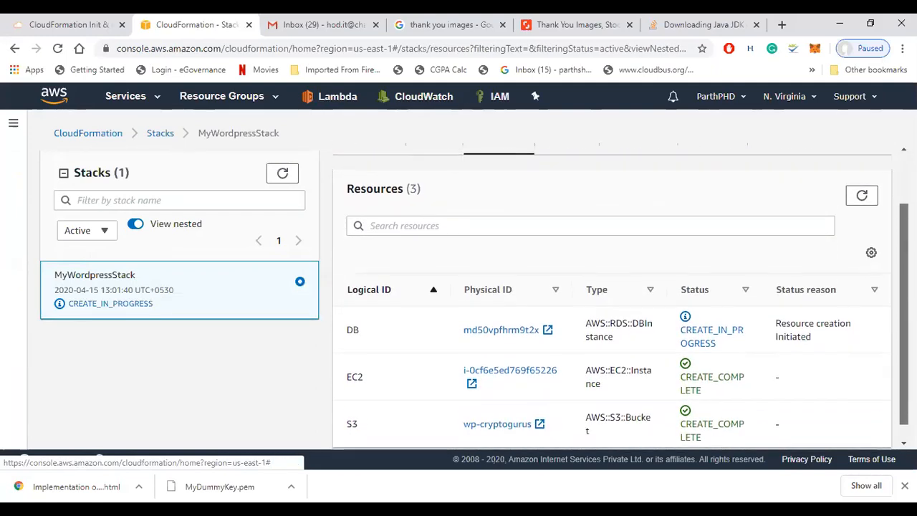
{"action": "scroll", "coordinate": [822, 308], "scroll_direction": "down", "scroll_amount": 1}
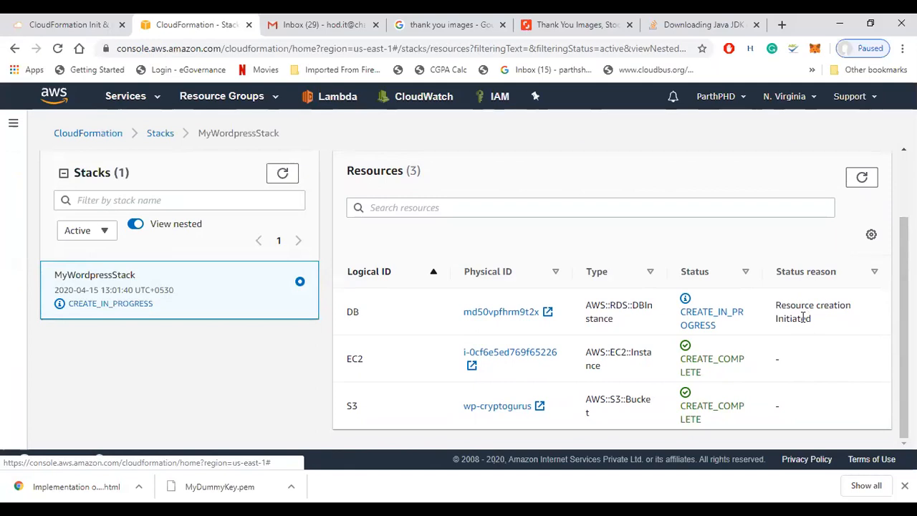
{"action": "left_click_drag", "start_coordinate": [813, 321], "coordinate": [774, 311]}
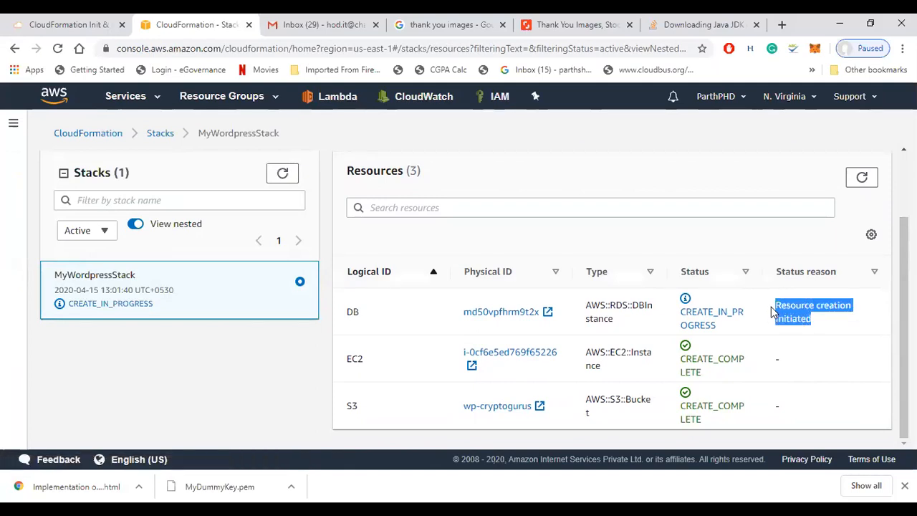
Step: Check the status of the stack's DB instance in RDS, close that page, and refresh the stack's resource list
{"action": "left_click", "coordinate": [513, 312]}
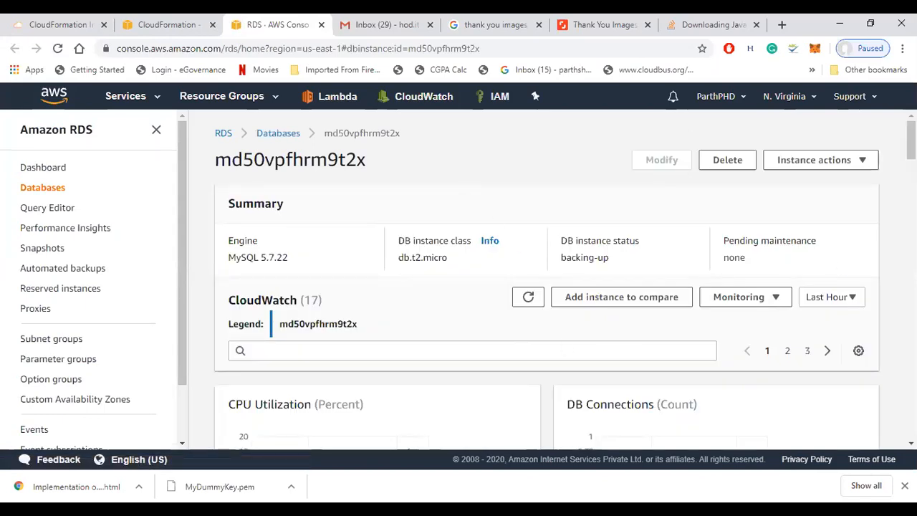
{"action": "double_click", "coordinate": [577, 257]}
{"action": "left_click_drag", "start_coordinate": [602, 255], "coordinate": [609, 255]}
{"action": "left_click_drag", "start_coordinate": [911, 140], "coordinate": [911, 147]}
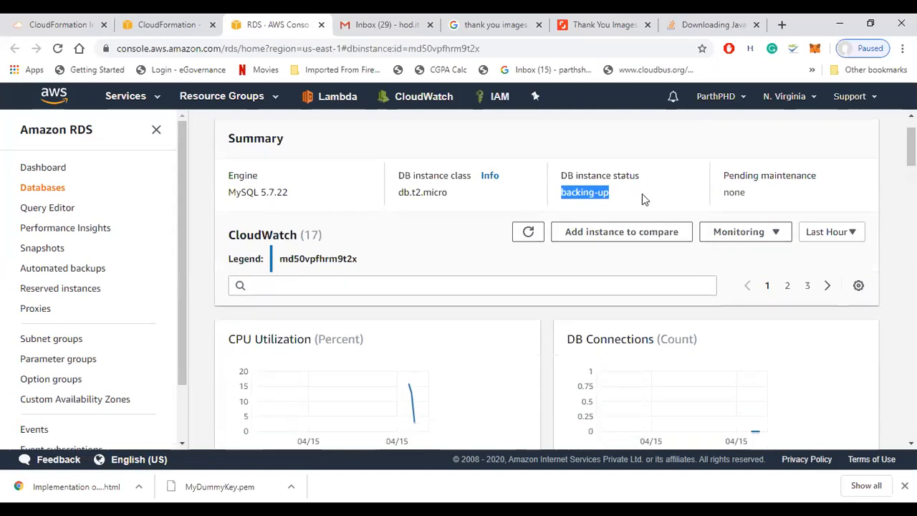
{"action": "left_click_drag", "start_coordinate": [561, 192], "coordinate": [604, 192]}
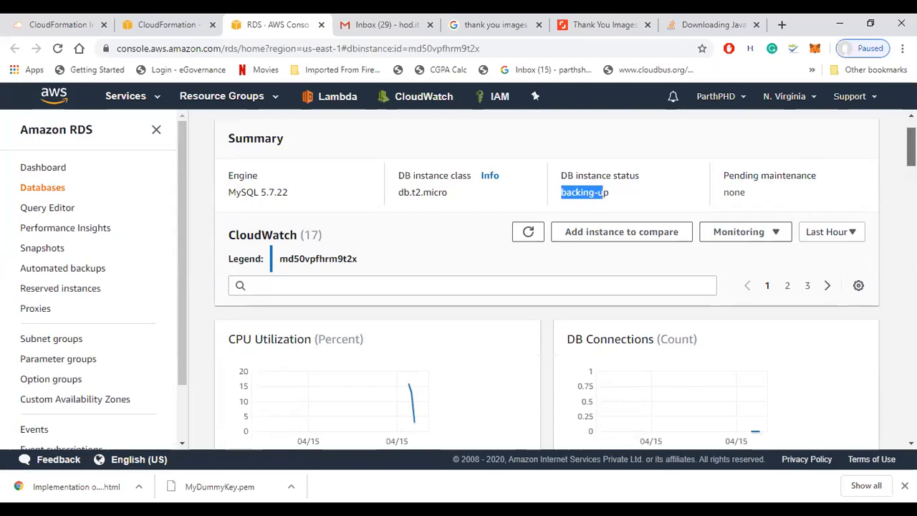
{"action": "scroll", "coordinate": [910, 147], "scroll_direction": "up", "scroll_amount": 1}
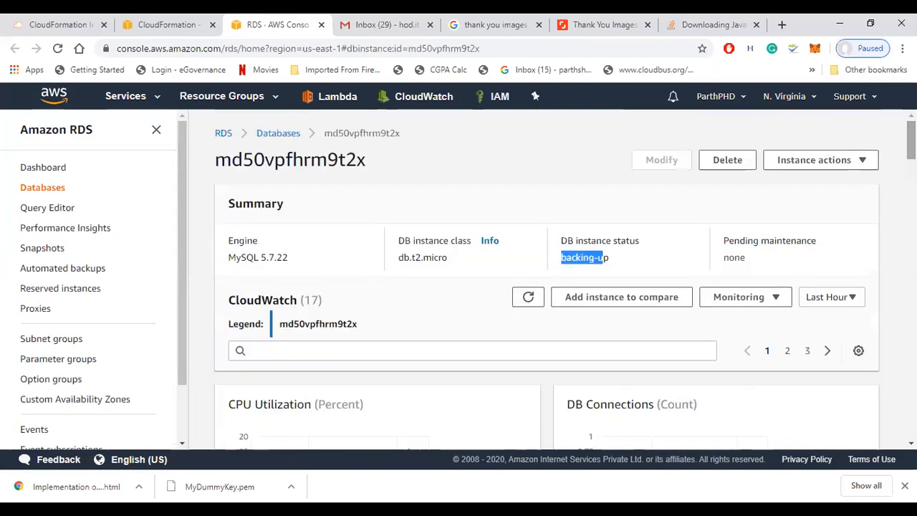
{"action": "left_click", "coordinate": [611, 279]}
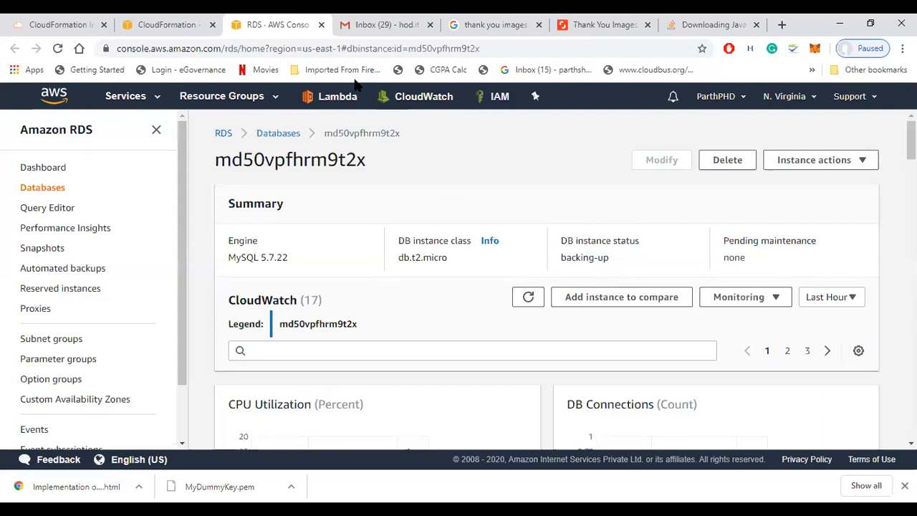
{"action": "left_click", "coordinate": [321, 24]}
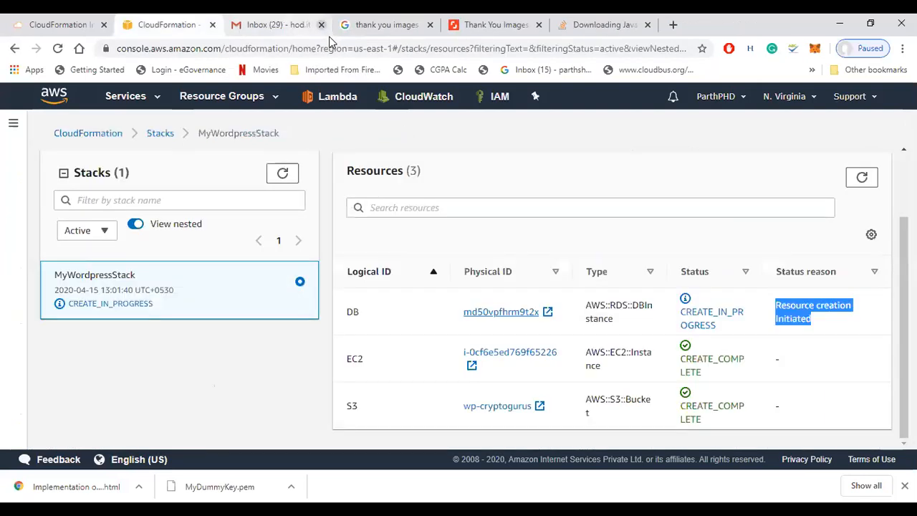
{"action": "left_click", "coordinate": [862, 177]}
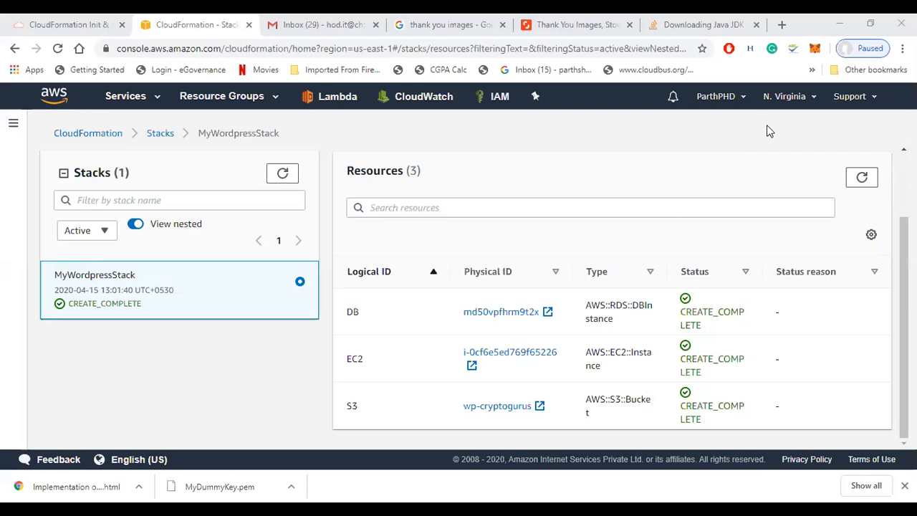
Step: Switch the region to Asia Pacific (Mumbai), check its VPCs in the VPC service, and open the VPC creation form
{"action": "left_click", "coordinate": [814, 99]}
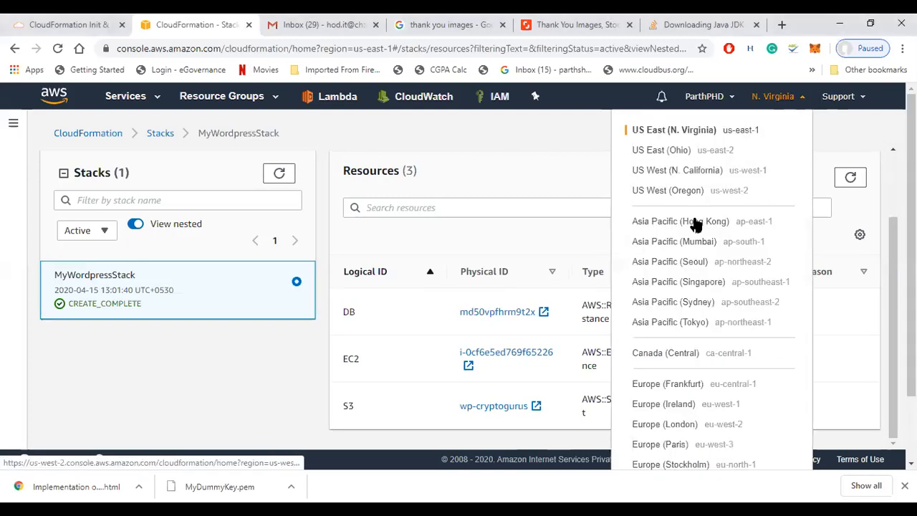
{"action": "left_click", "coordinate": [684, 246]}
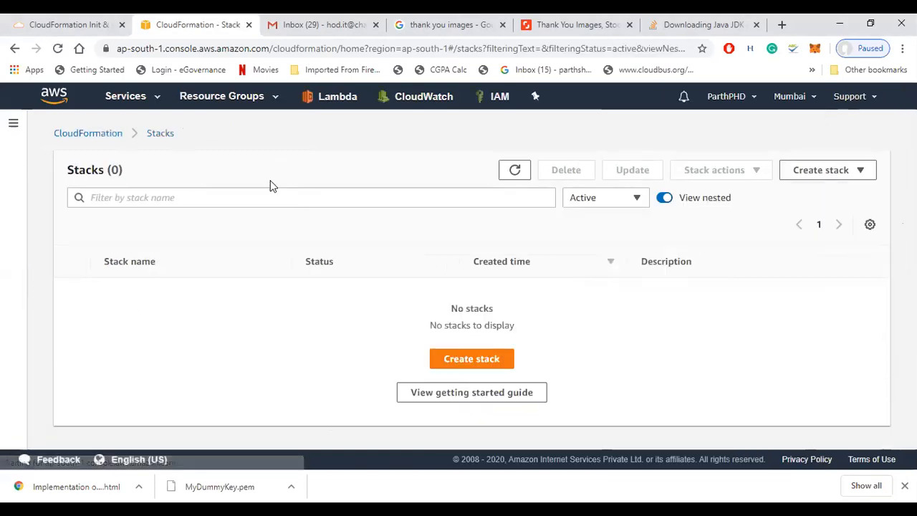
{"action": "left_click", "coordinate": [128, 96]}
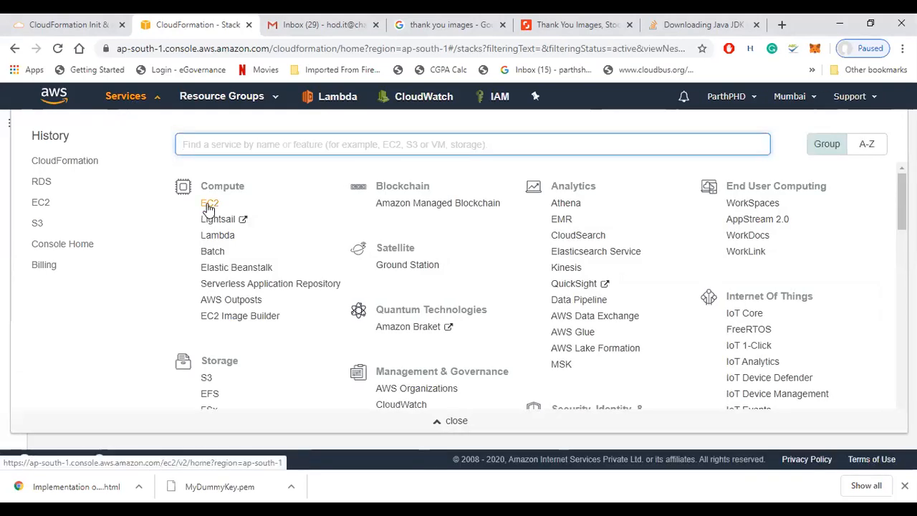
{"action": "type", "text": "vpc"}
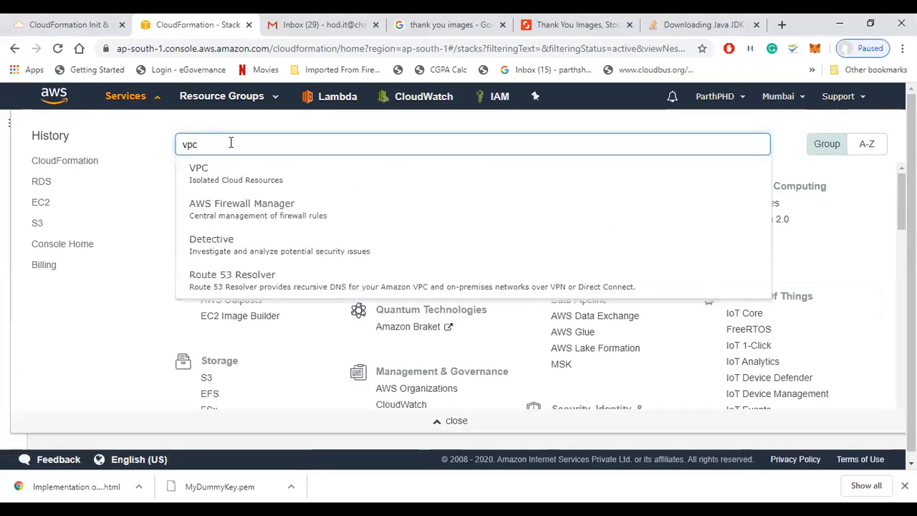
{"action": "left_click", "coordinate": [199, 172]}
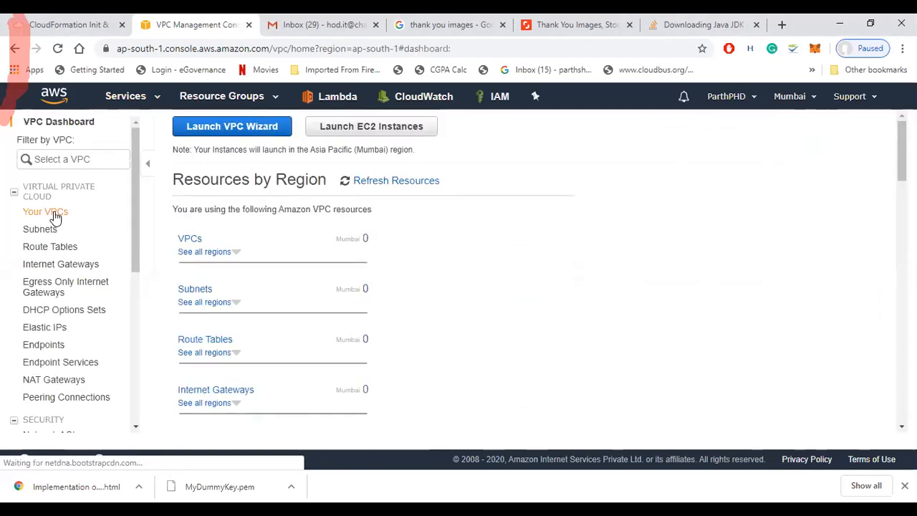
{"action": "left_click", "coordinate": [191, 241]}
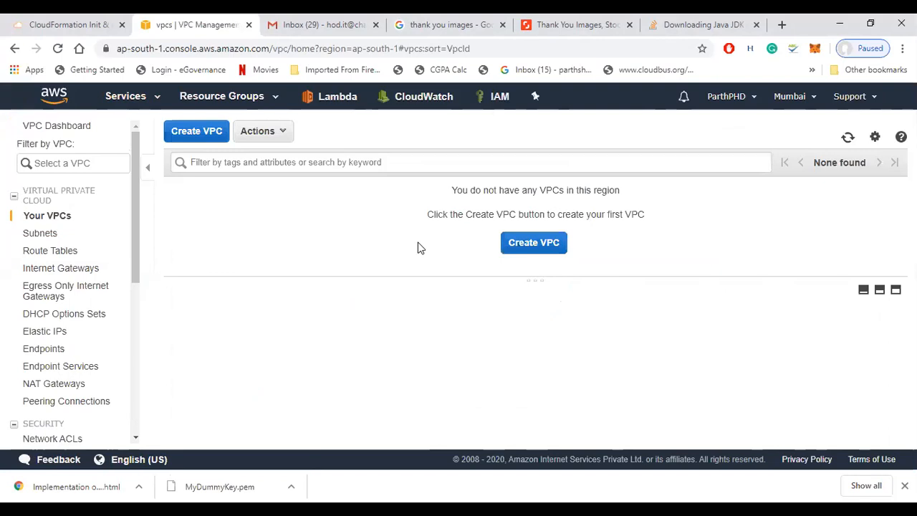
{"action": "left_click", "coordinate": [197, 135]}
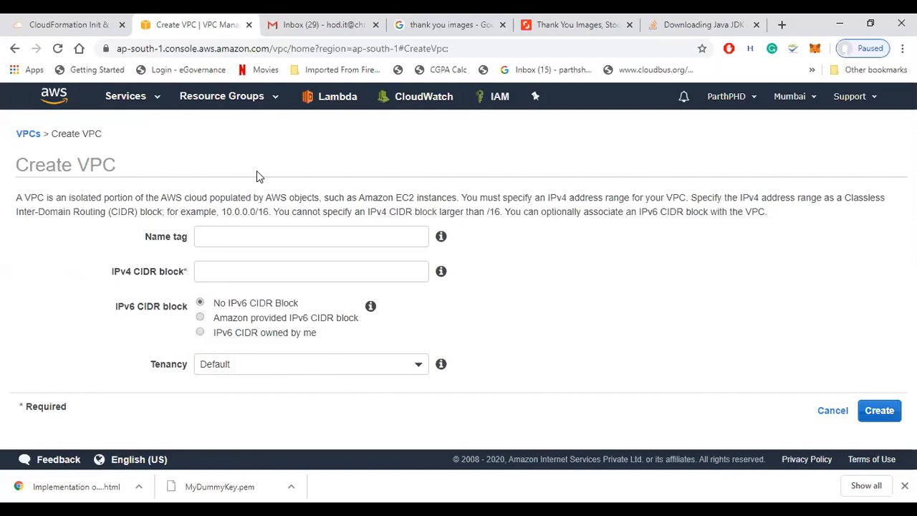
Step: Start launching an EC2 instance with the 64-bit (x86) Amazon Linux 2 AMI and proceed to the instance details
{"action": "left_click", "coordinate": [131, 100]}
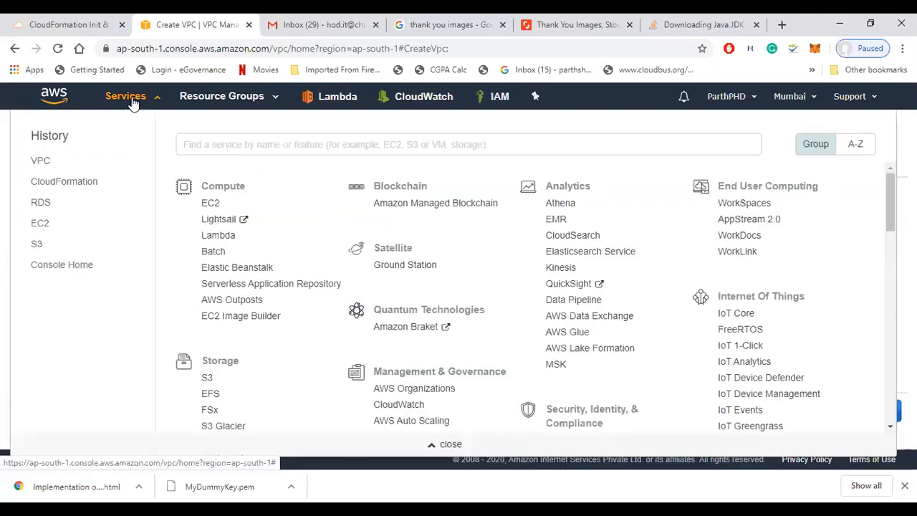
{"action": "left_click", "coordinate": [210, 204]}
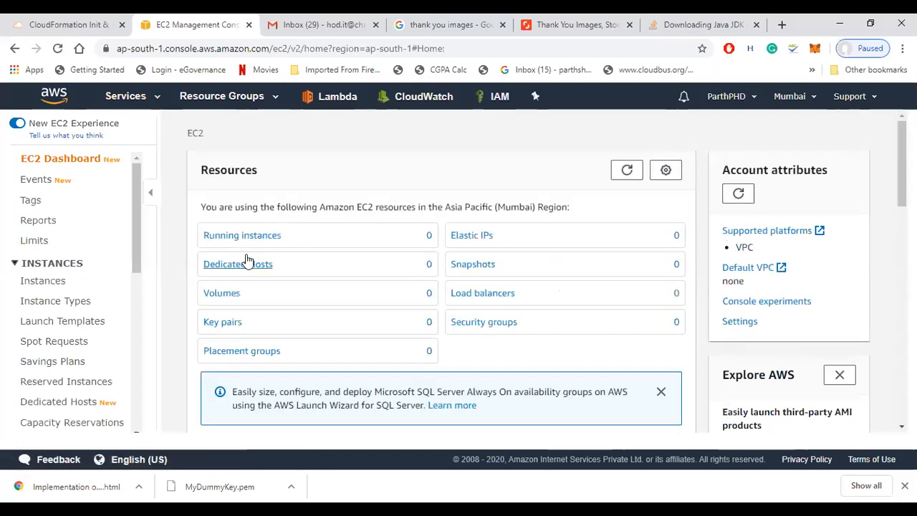
{"action": "left_click", "coordinate": [244, 236]}
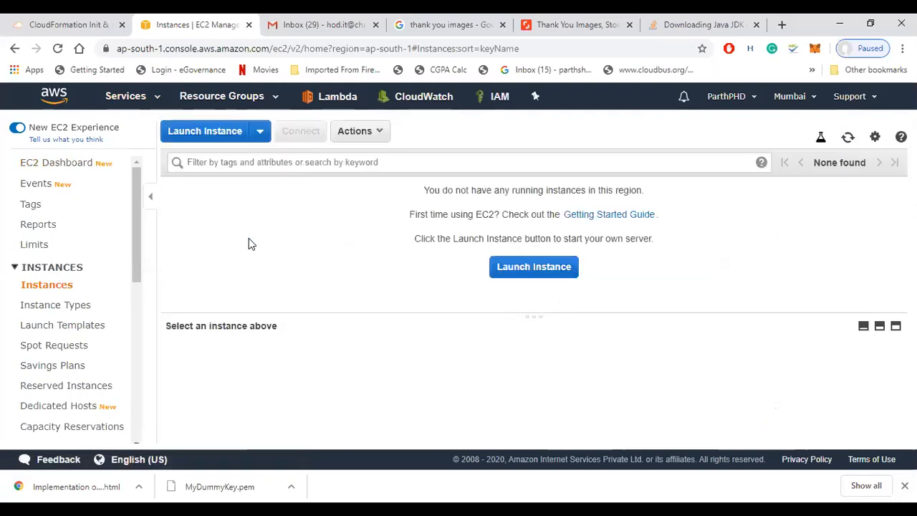
{"action": "left_click", "coordinate": [222, 140]}
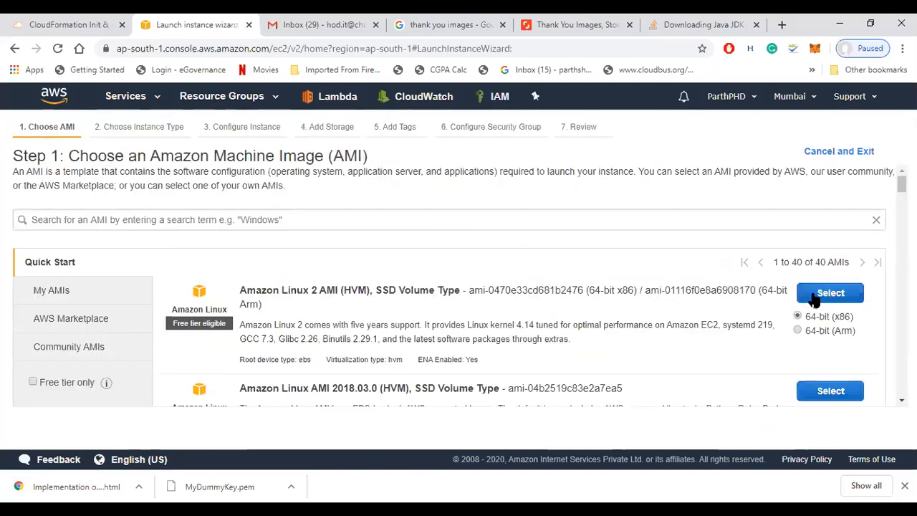
{"action": "left_click", "coordinate": [817, 295]}
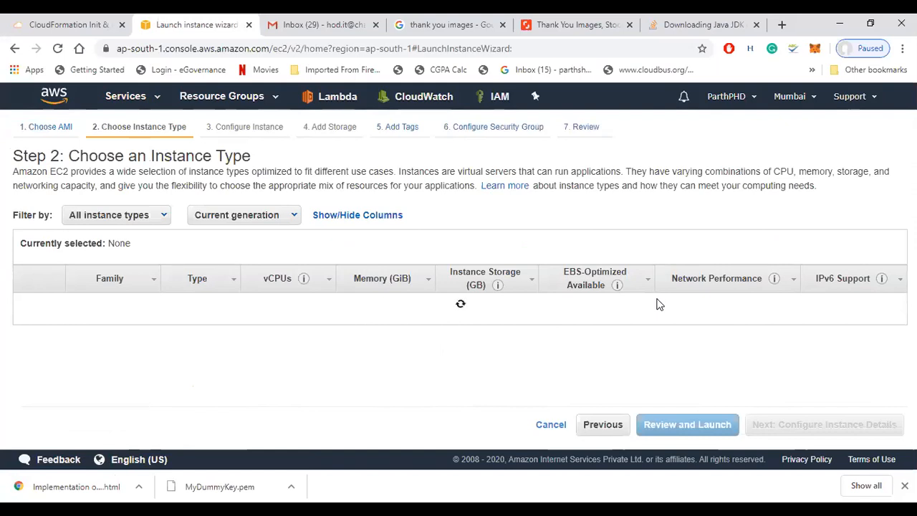
{"action": "left_click", "coordinate": [755, 424]}
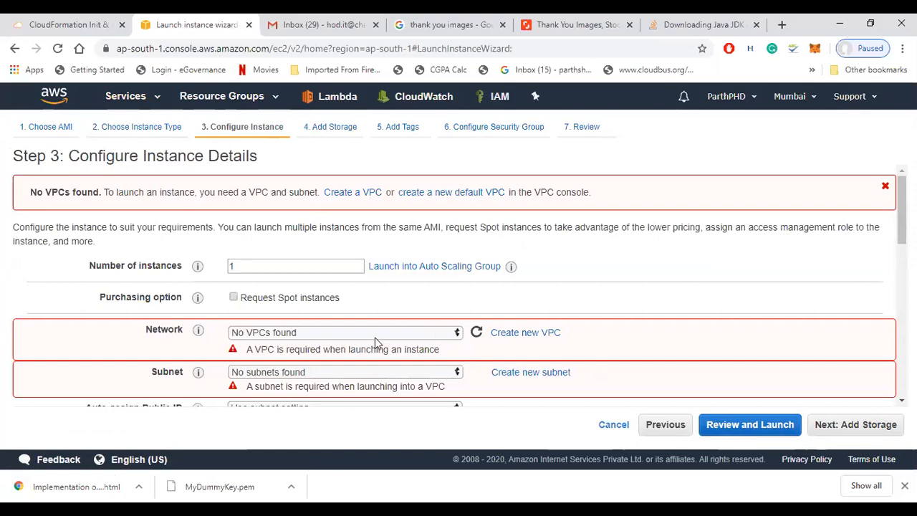
Step: Create a new default VPC in the Mumbai region from the instance wizard's missing-VPC notice, closing the extra VPC list page
{"action": "left_click", "coordinate": [530, 333]}
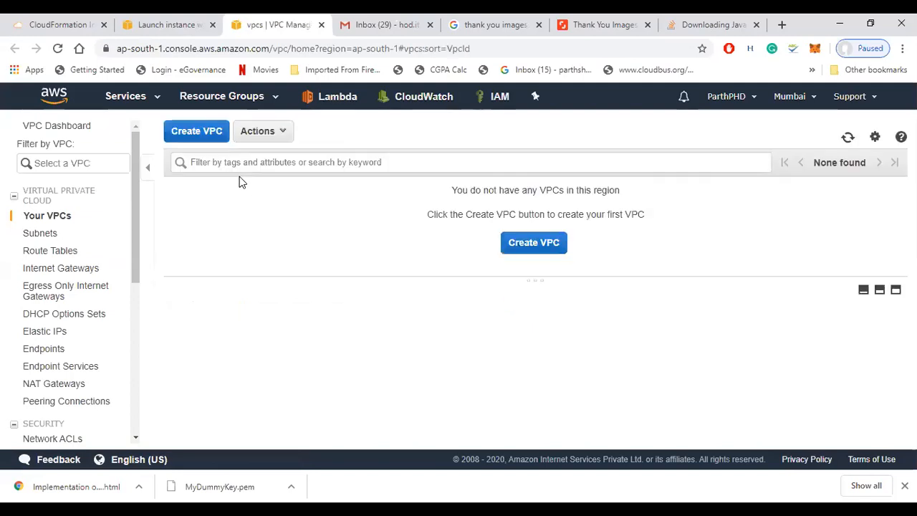
{"action": "left_click", "coordinate": [172, 26]}
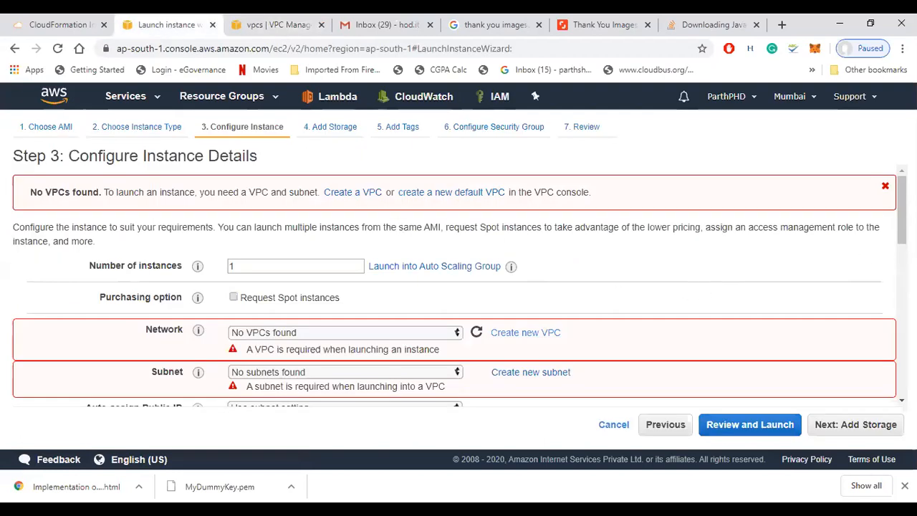
{"action": "mouse_move", "coordinate": [902, 210]}
{"action": "left_mouse_down"}
{"action": "mouse_move", "coordinate": [902, 219]}
{"action": "mouse_move", "coordinate": [902, 208]}
{"action": "left_mouse_up"}
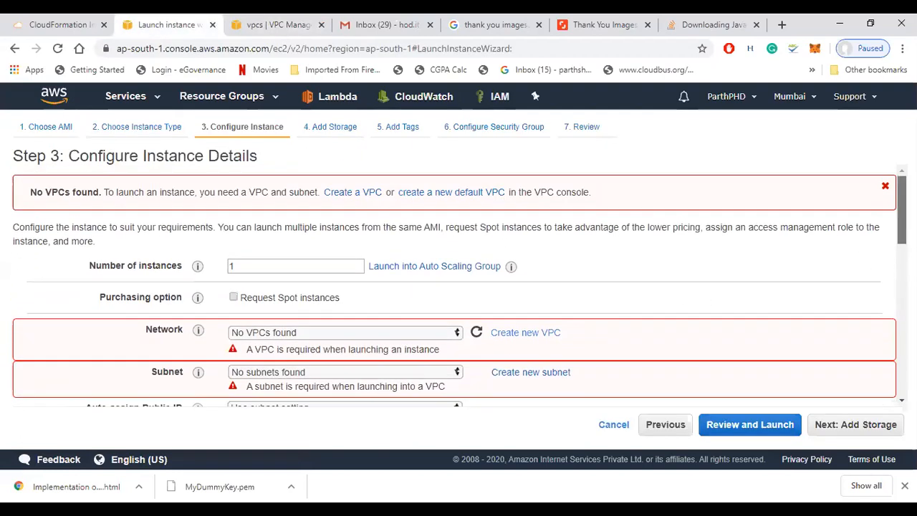
{"action": "left_click", "coordinate": [445, 194]}
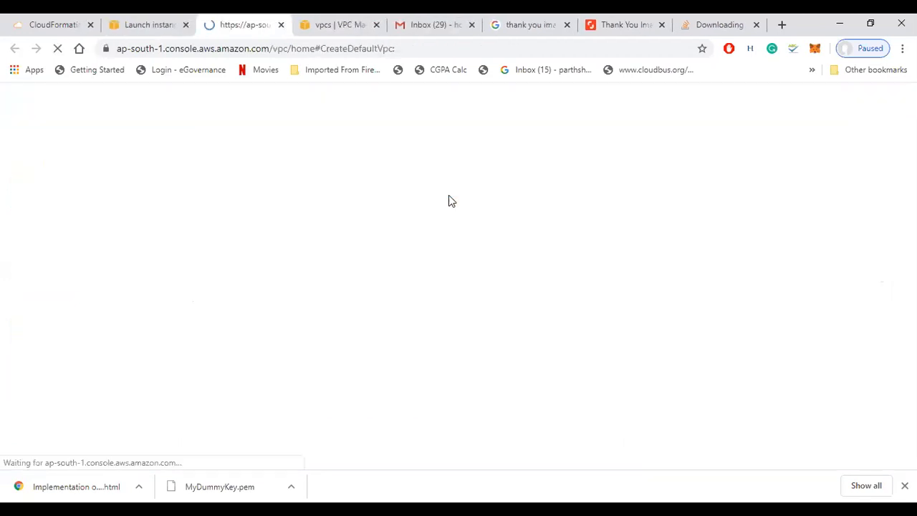
{"action": "left_click", "coordinate": [347, 29]}
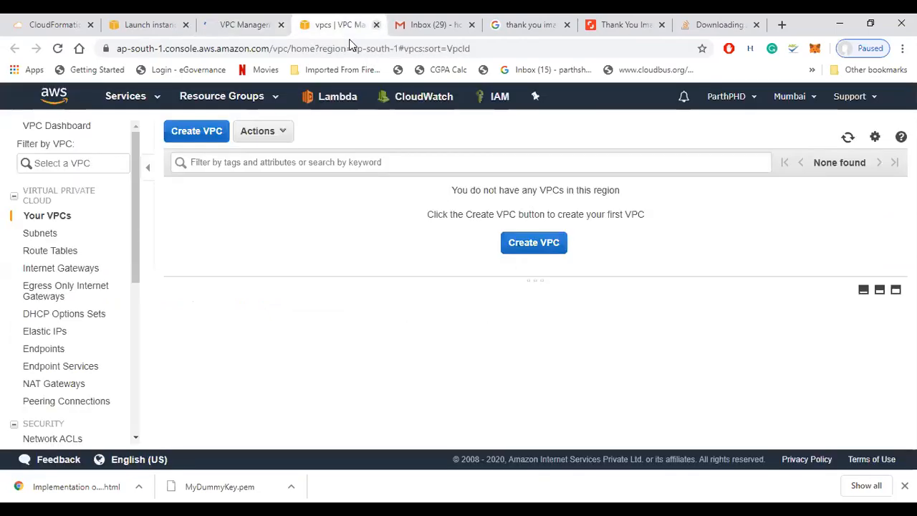
{"action": "left_click", "coordinate": [376, 25]}
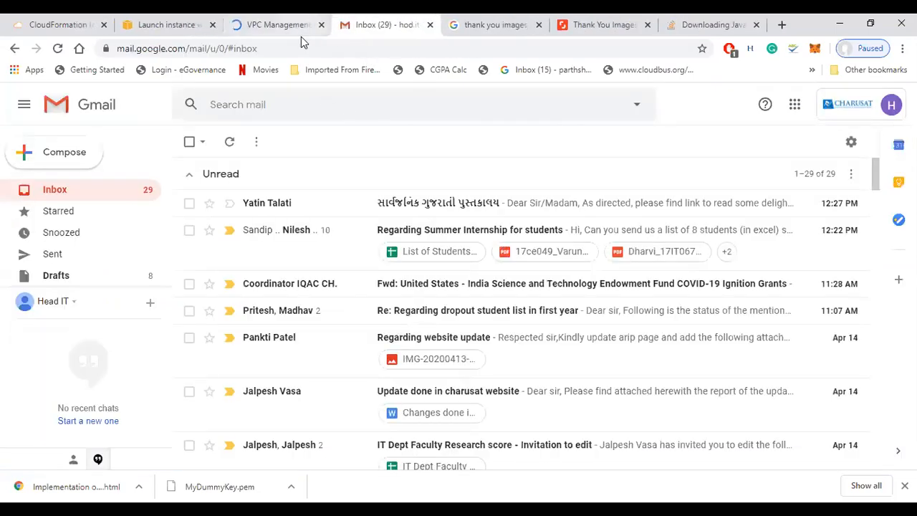
{"action": "left_click", "coordinate": [301, 36]}
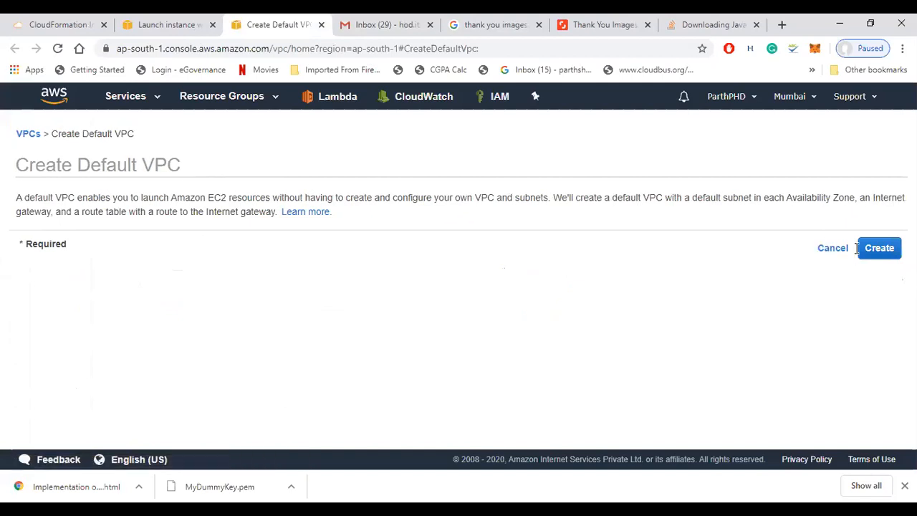
{"action": "left_click", "coordinate": [878, 250]}
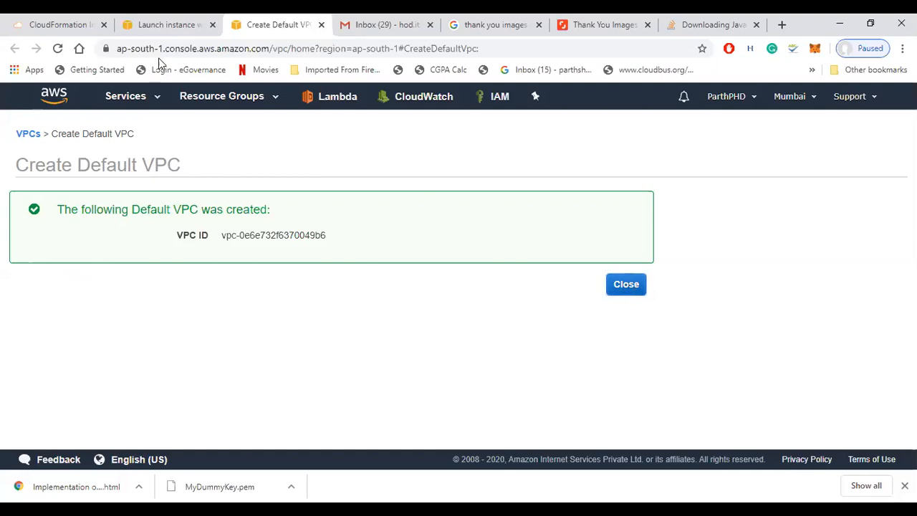
{"action": "left_click", "coordinate": [166, 29]}
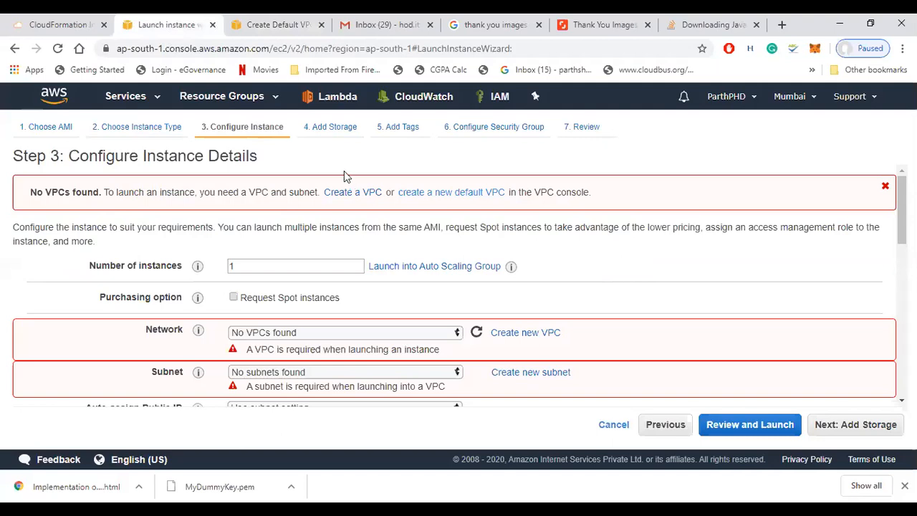
{"action": "left_click", "coordinate": [123, 99]}
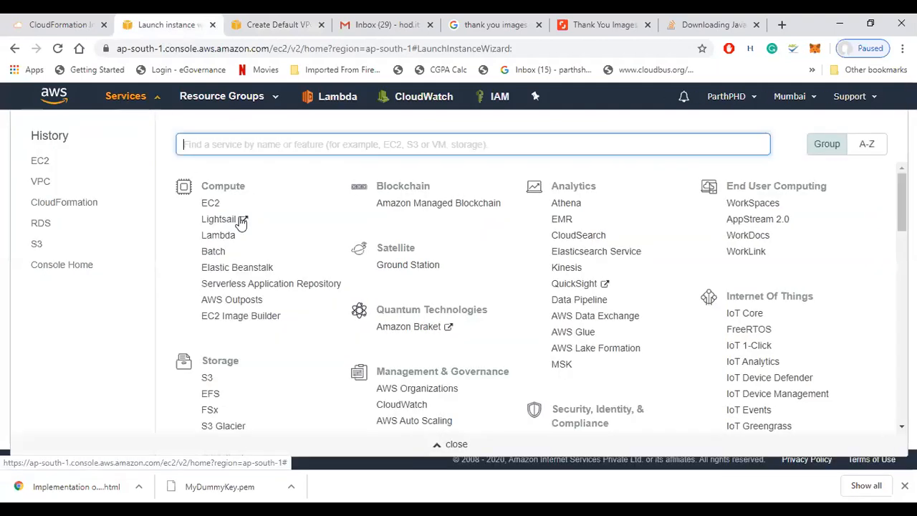
{"action": "left_click", "coordinate": [85, 206]}
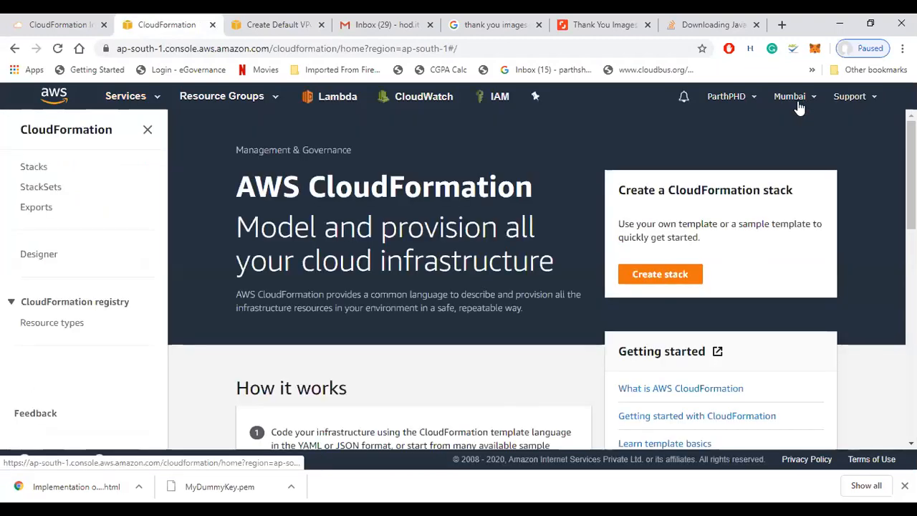
{"action": "left_click", "coordinate": [658, 273]}
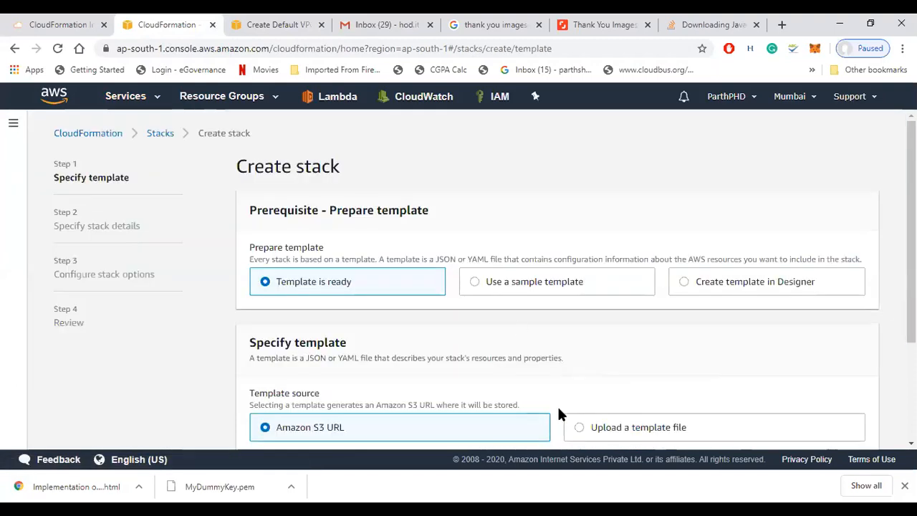
{"action": "left_click", "coordinate": [579, 428]}
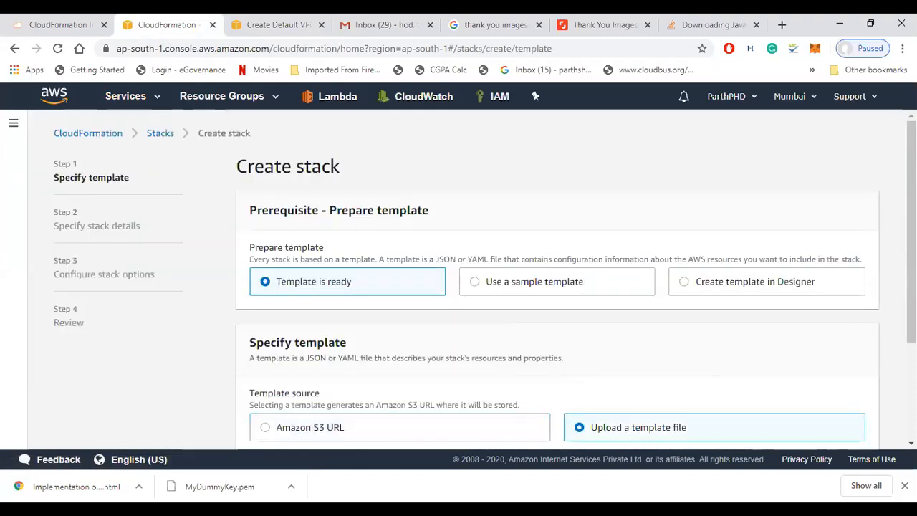
{"action": "scroll", "coordinate": [485, 280], "scroll_direction": "down", "scroll_amount": 1}
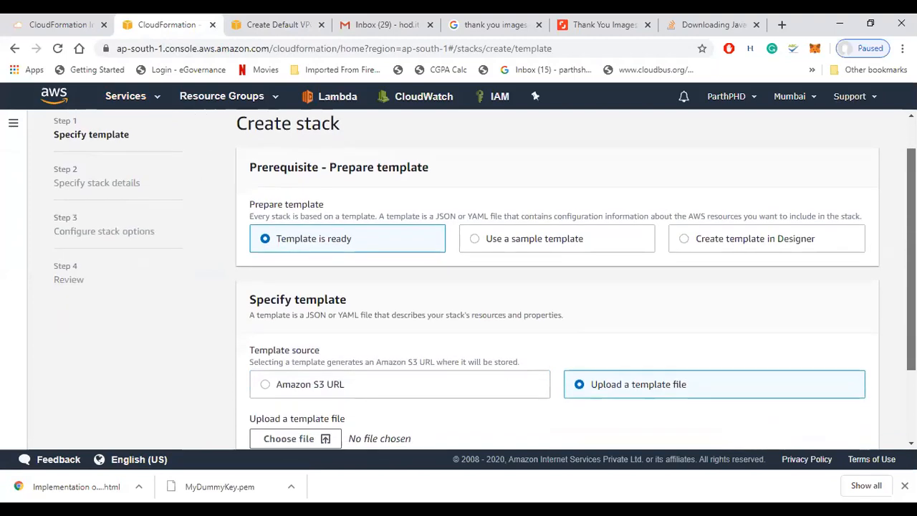
{"action": "scroll", "coordinate": [755, 215], "scroll_direction": "up", "scroll_amount": 1}
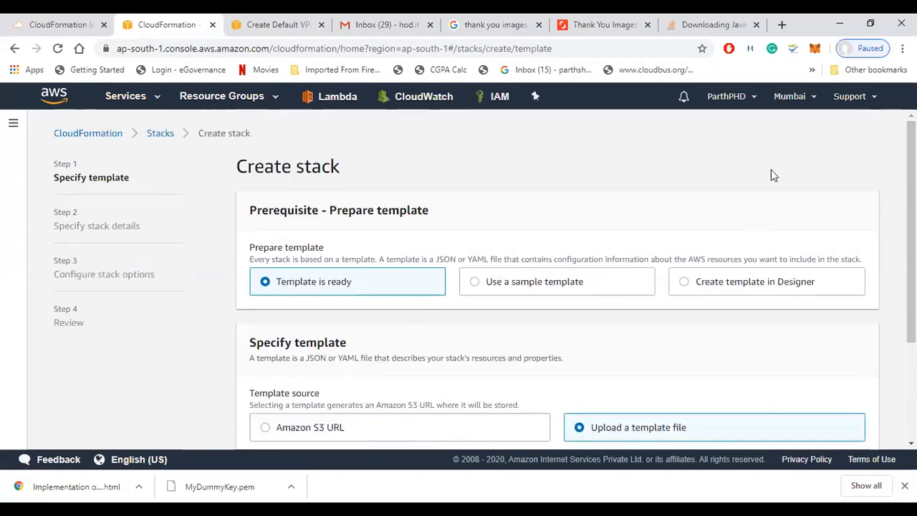
Step: Switch the region to US East (N. Virginia) and check its default VPC in the VPC service
{"action": "left_click", "coordinate": [788, 96]}
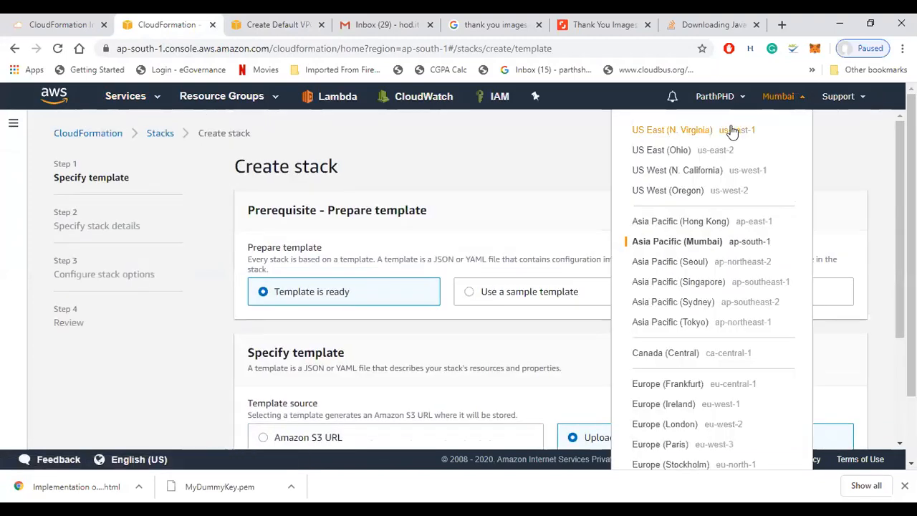
{"action": "left_click", "coordinate": [730, 130]}
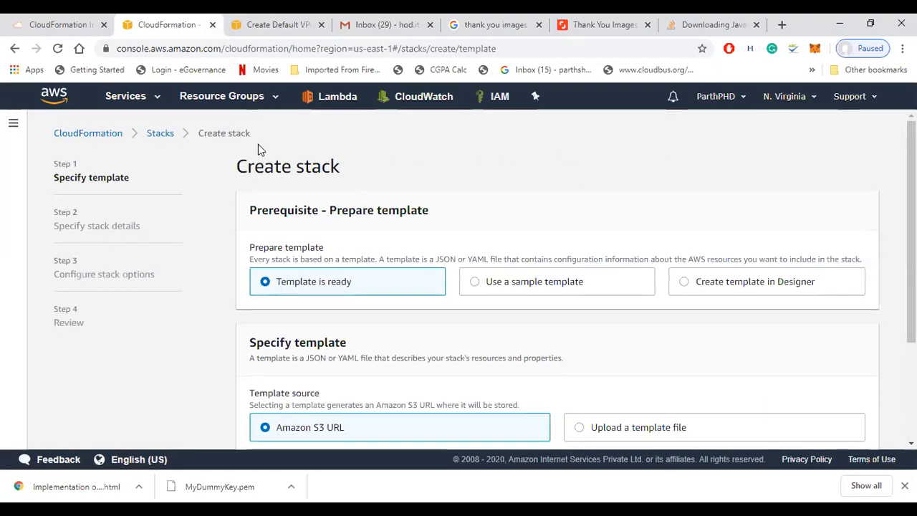
{"action": "left_click", "coordinate": [140, 98]}
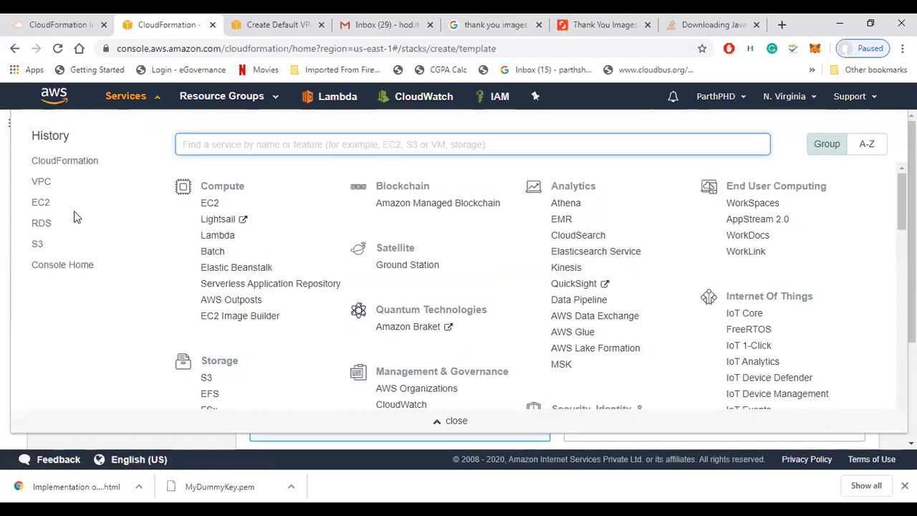
{"action": "left_click", "coordinate": [39, 182]}
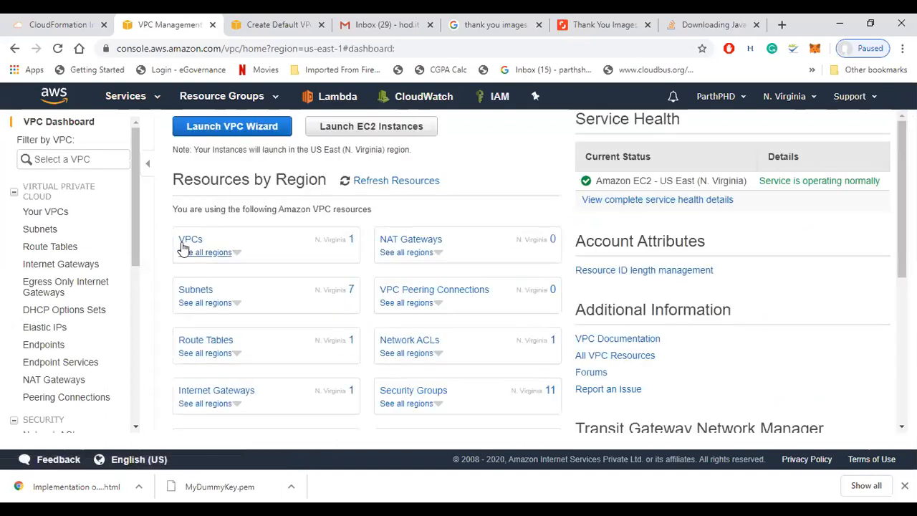
{"action": "left_click", "coordinate": [186, 242]}
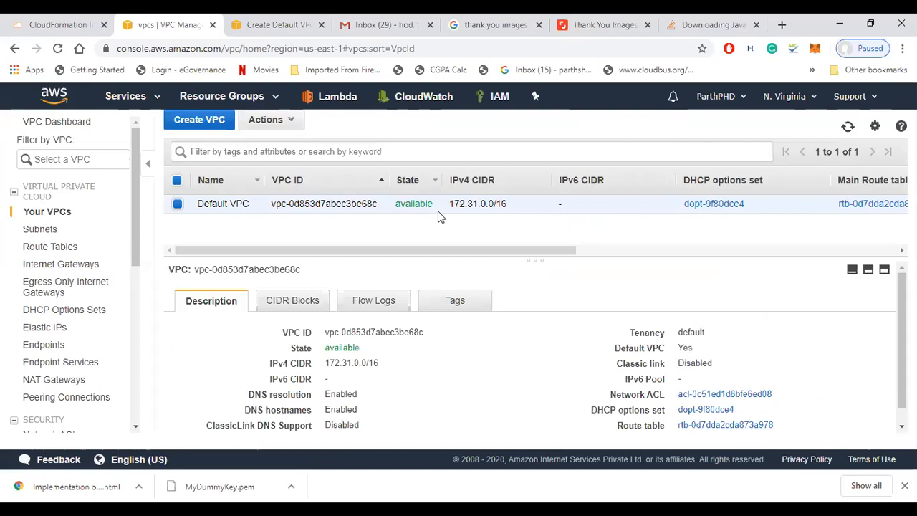
{"action": "double_click", "coordinate": [219, 203]}
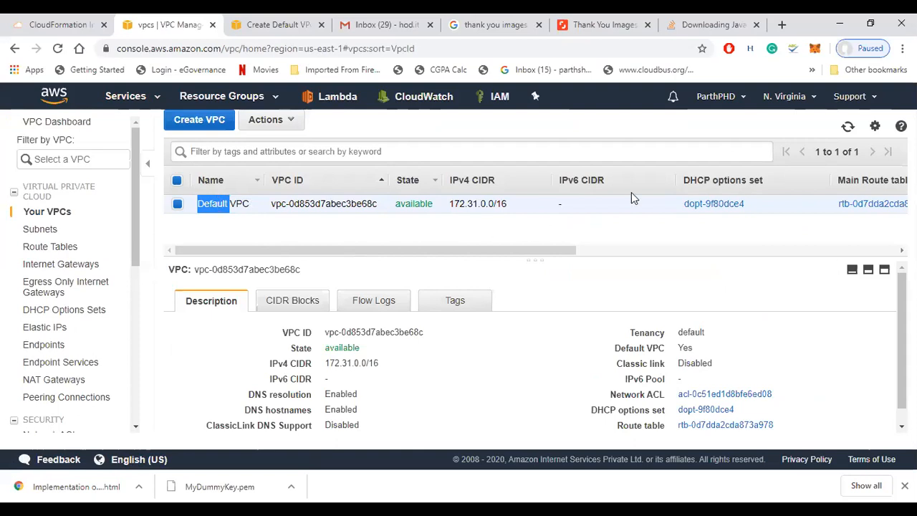
Step: Open the CloudFormation stack list for N. Virginia and delete MyWordpressStack
{"action": "left_click", "coordinate": [123, 102]}
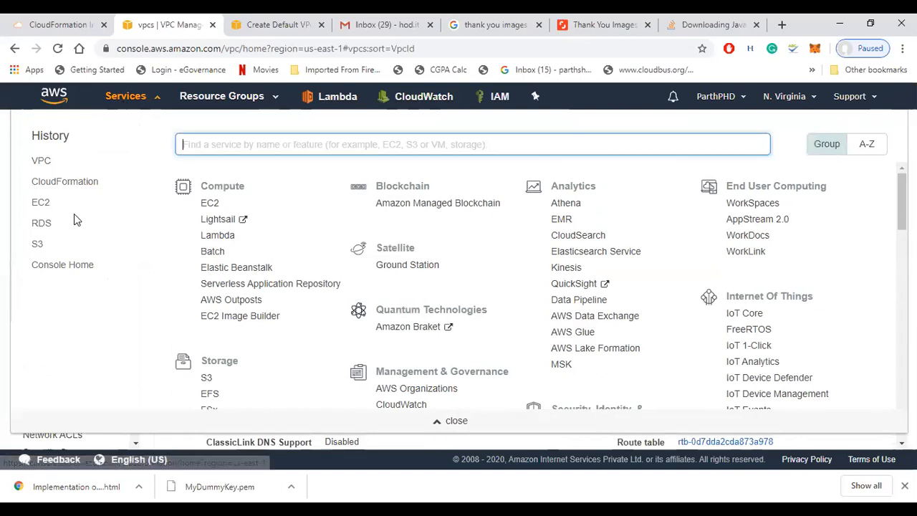
{"action": "left_click", "coordinate": [71, 182]}
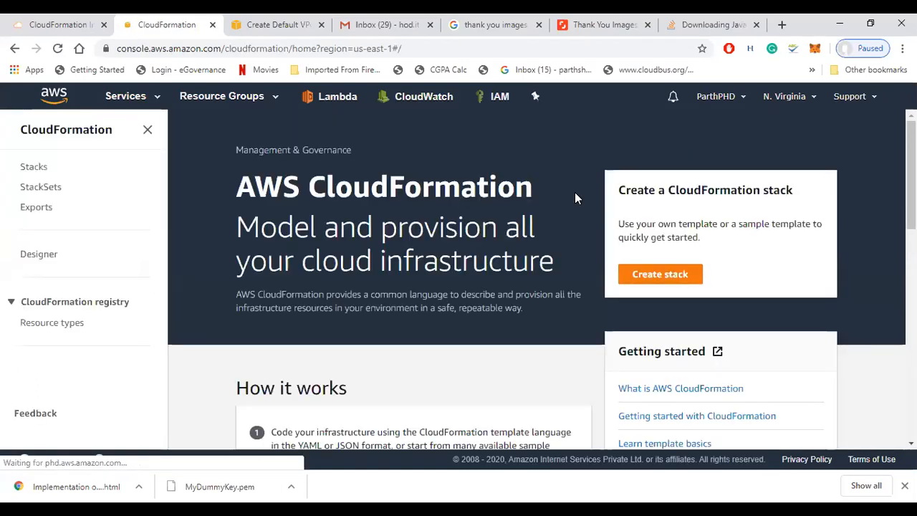
{"action": "left_click", "coordinate": [35, 170]}
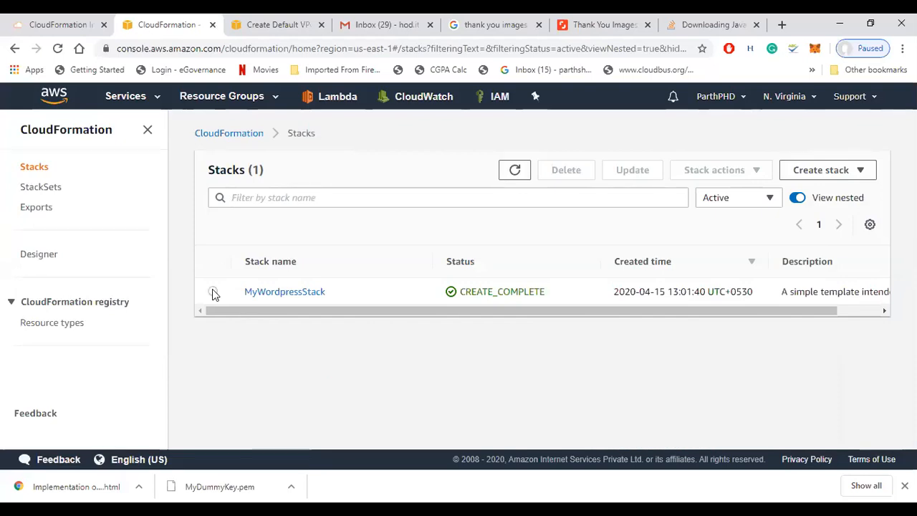
{"action": "left_click", "coordinate": [213, 292]}
{"action": "left_click", "coordinate": [564, 171]}
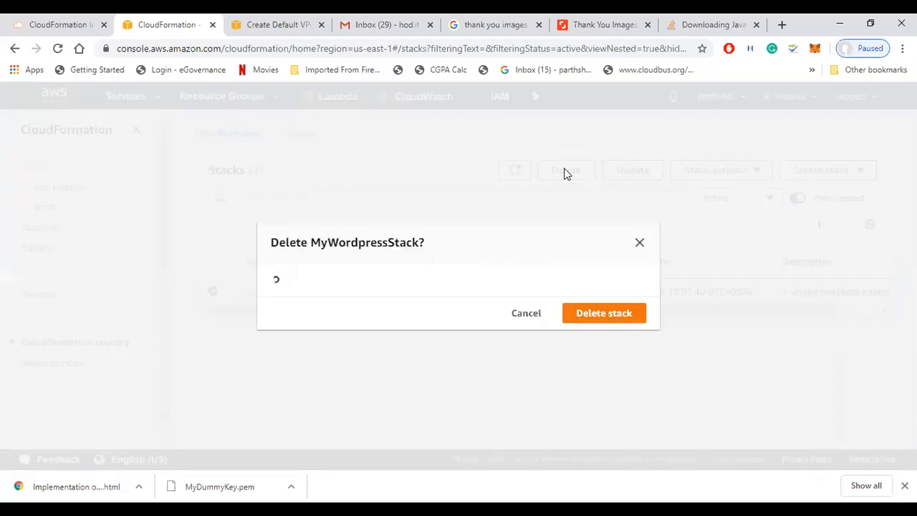
{"action": "left_click", "coordinate": [592, 324]}
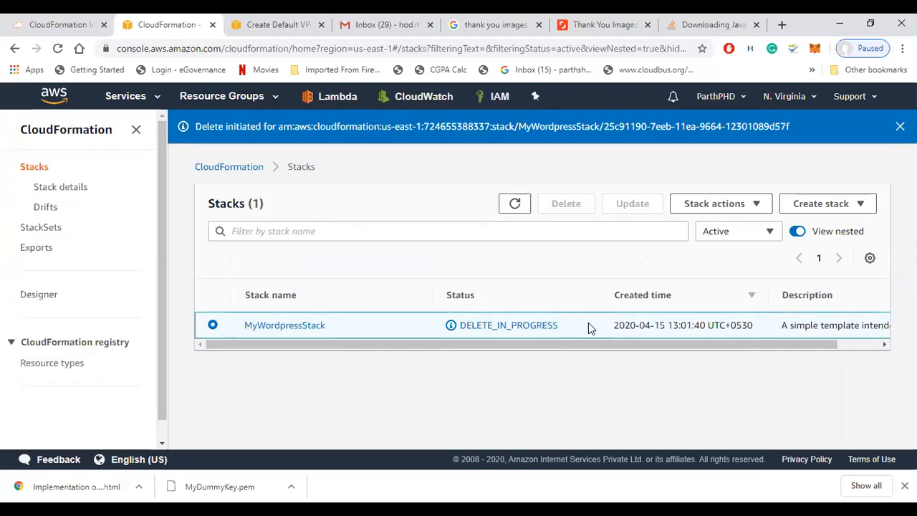
Step: Switch the region to Asia Pacific (Mumbai) and start creating a new CloudFormation stack
{"action": "left_click", "coordinate": [815, 101]}
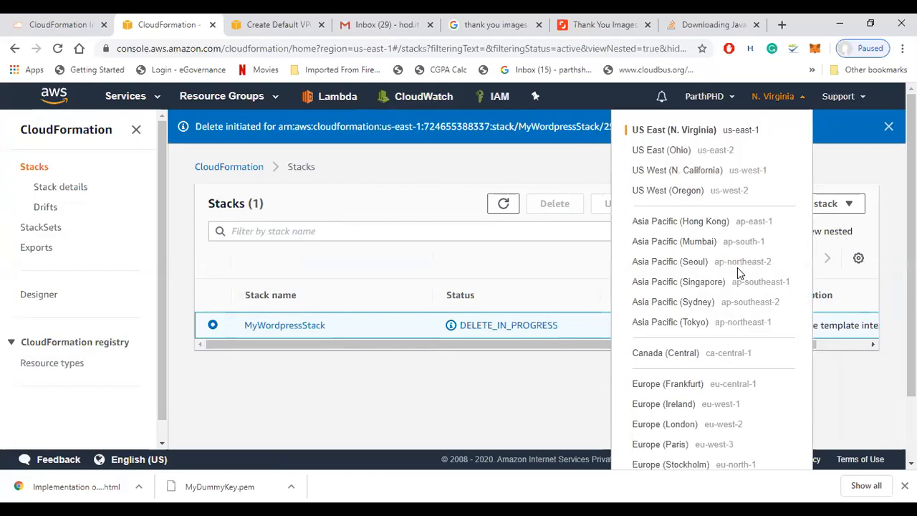
{"action": "left_click", "coordinate": [713, 247]}
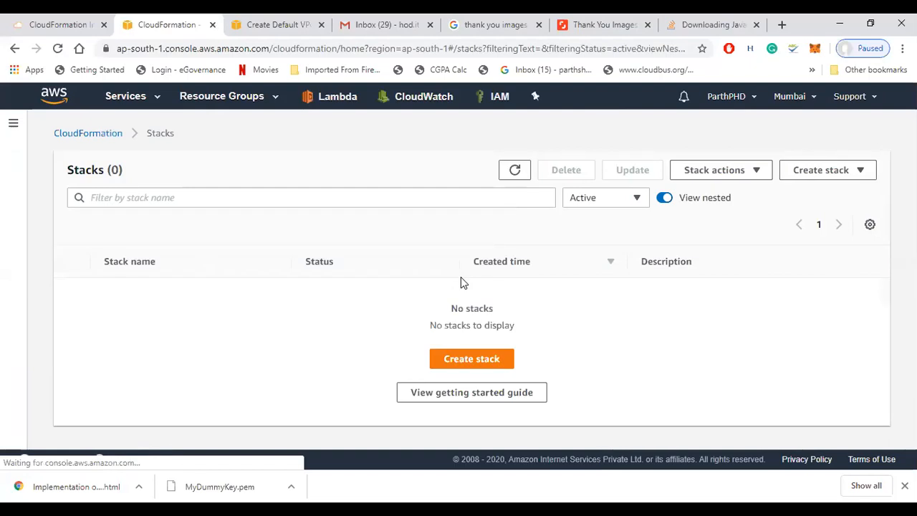
{"action": "left_click", "coordinate": [467, 356]}
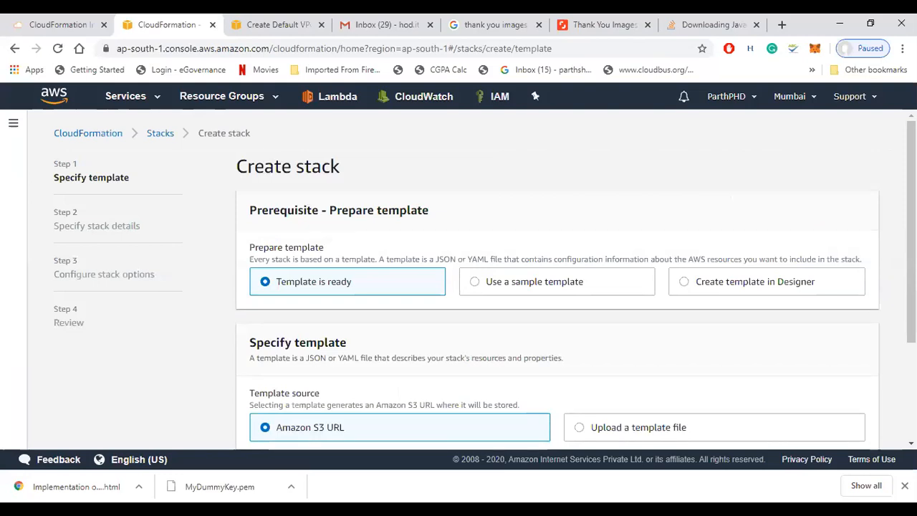
Step: Upload wp-infrastructure-101-Linux1-distro-us-east-1.yaml as the stack template and proceed to the stack details
{"action": "left_click", "coordinate": [634, 427]}
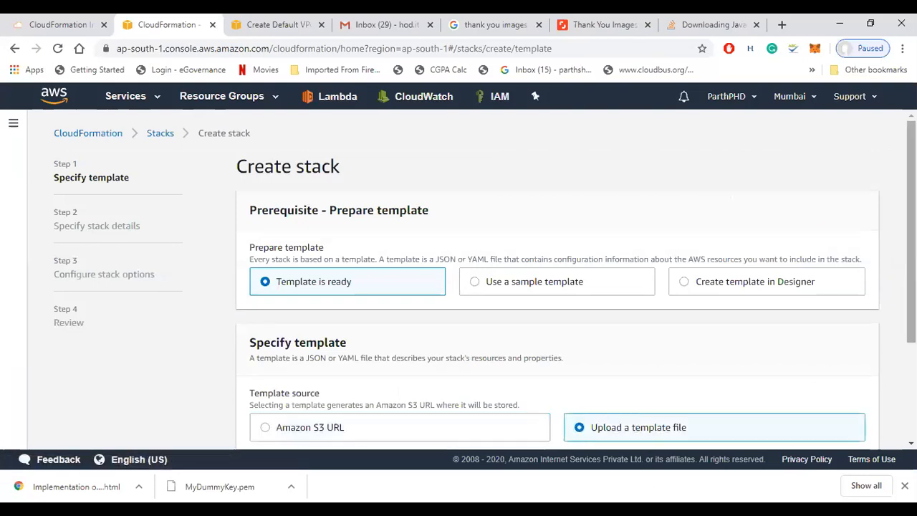
{"action": "scroll", "coordinate": [510, 430], "scroll_direction": "down", "scroll_amount": 2}
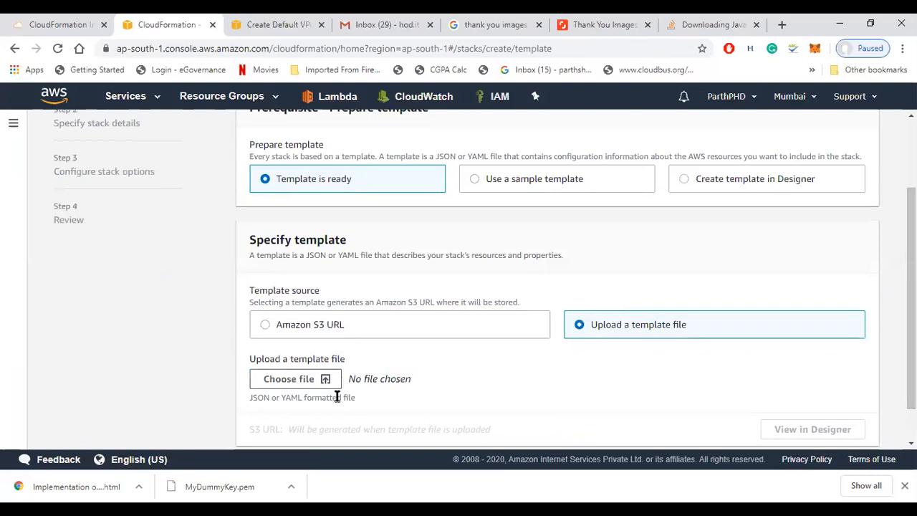
{"action": "left_click", "coordinate": [318, 381]}
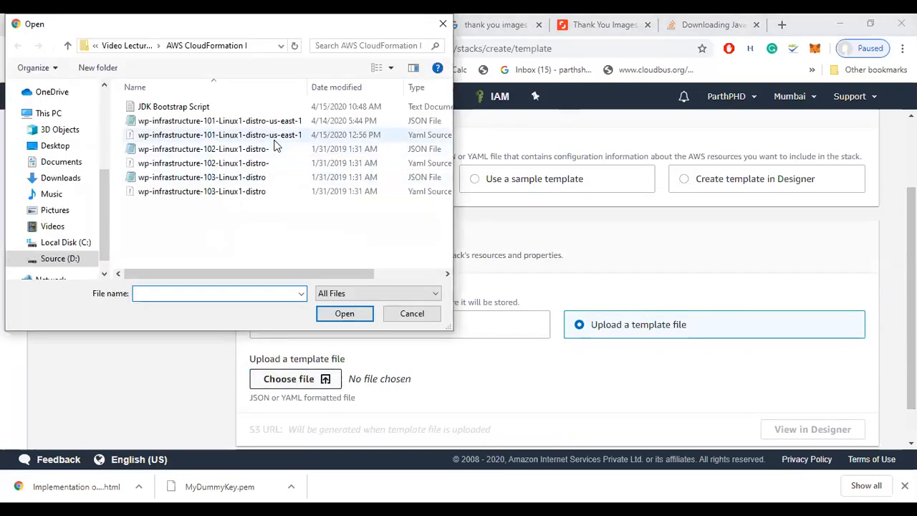
{"action": "left_click", "coordinate": [275, 139]}
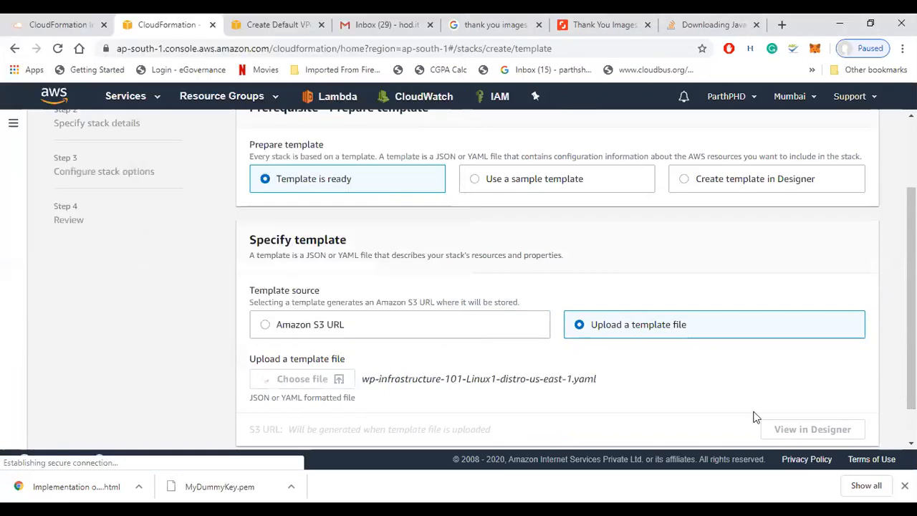
{"action": "scroll", "coordinate": [485, 280], "scroll_direction": "down", "scroll_amount": 1}
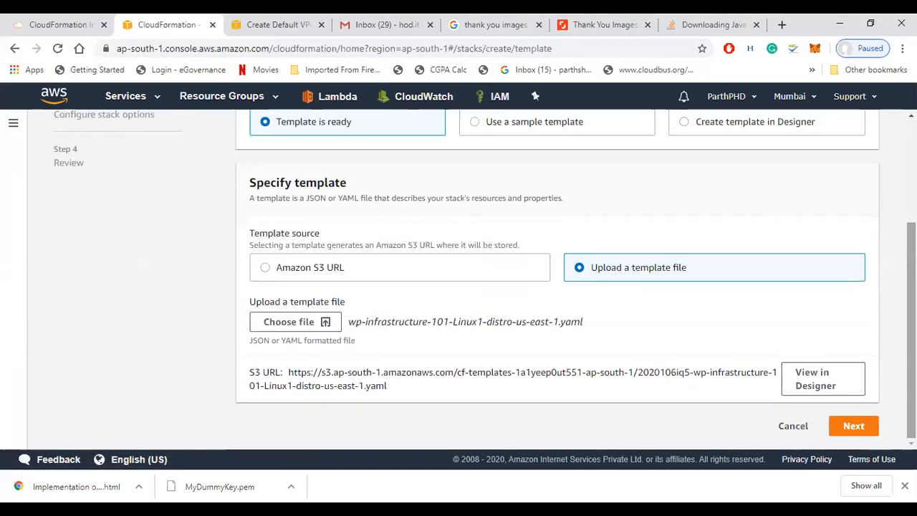
{"action": "left_click", "coordinate": [844, 427]}
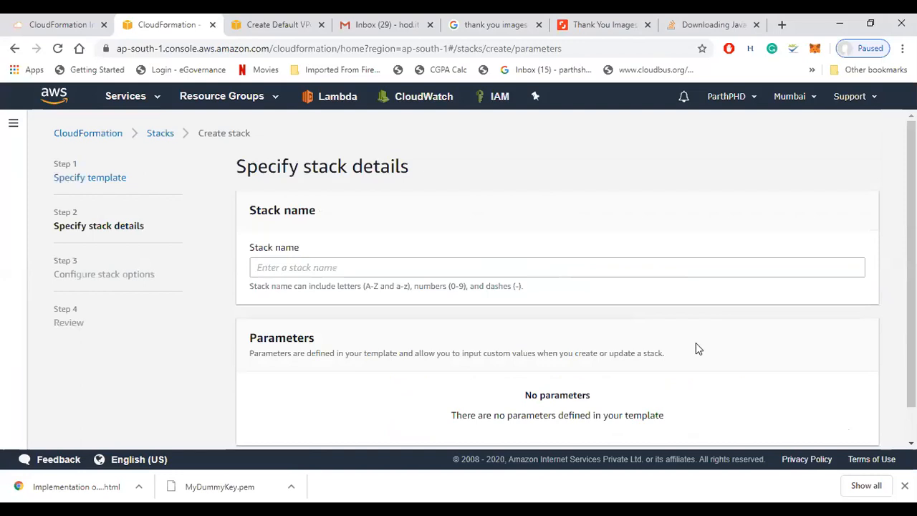
Step: Name the new stack MyWordpressStackII and proceed to the stack options
{"action": "left_click", "coordinate": [545, 271]}
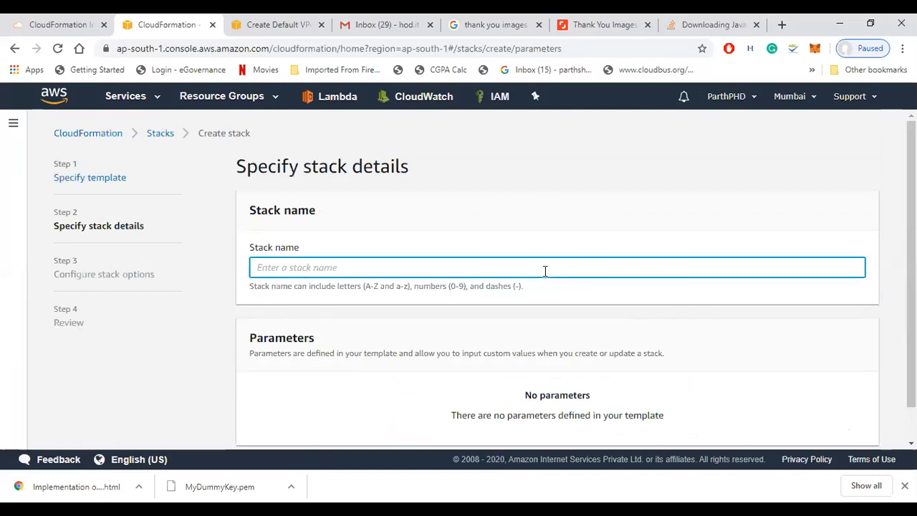
{"action": "type", "text": "MyWordpr"}
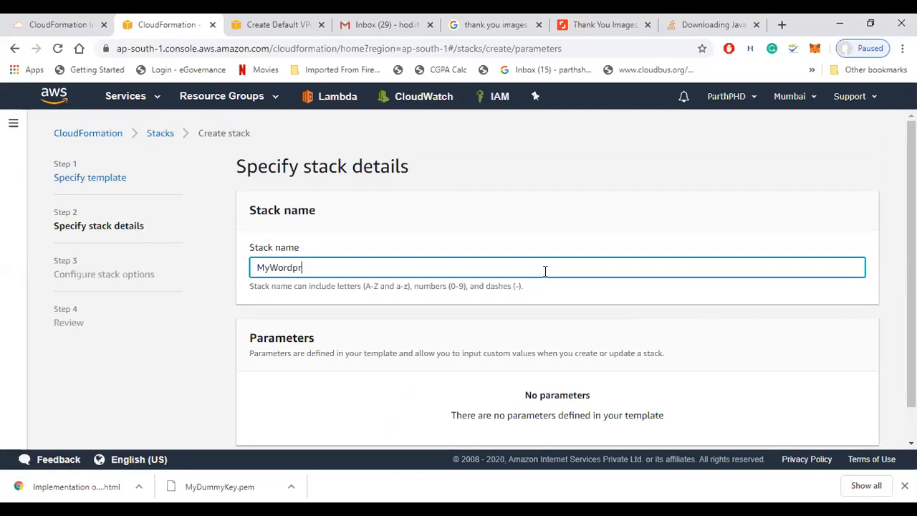
{"action": "type", "text": "essStackII"}
{"action": "left_click_drag", "start_coordinate": [911, 300], "coordinate": [911, 351]}
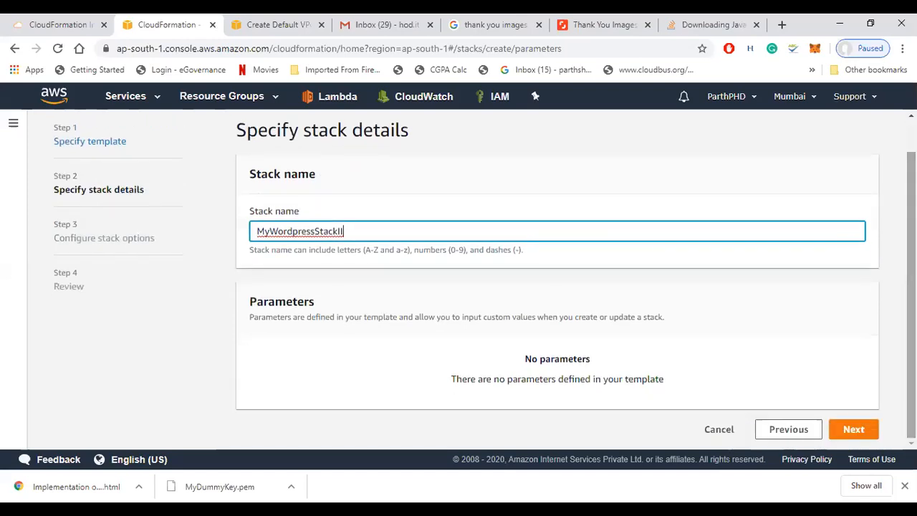
{"action": "left_click", "coordinate": [858, 440]}
{"action": "left_click", "coordinate": [856, 434]}
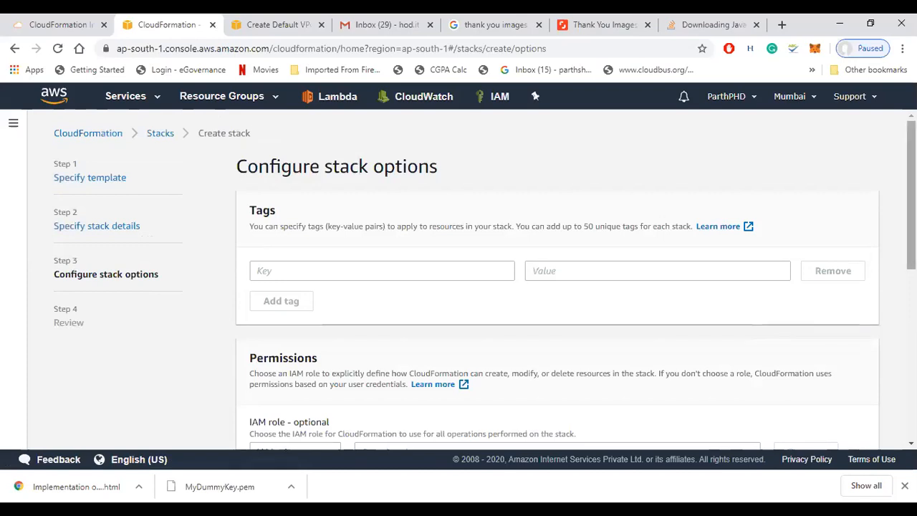
Step: Keep the default stack options and create MyWordpressStackII from the review page
{"action": "scroll", "coordinate": [855, 434], "scroll_direction": "down", "scroll_amount": 4}
{"action": "scroll", "coordinate": [855, 429], "scroll_direction": "down", "scroll_amount": 1}
{"action": "left_click", "coordinate": [857, 429]}
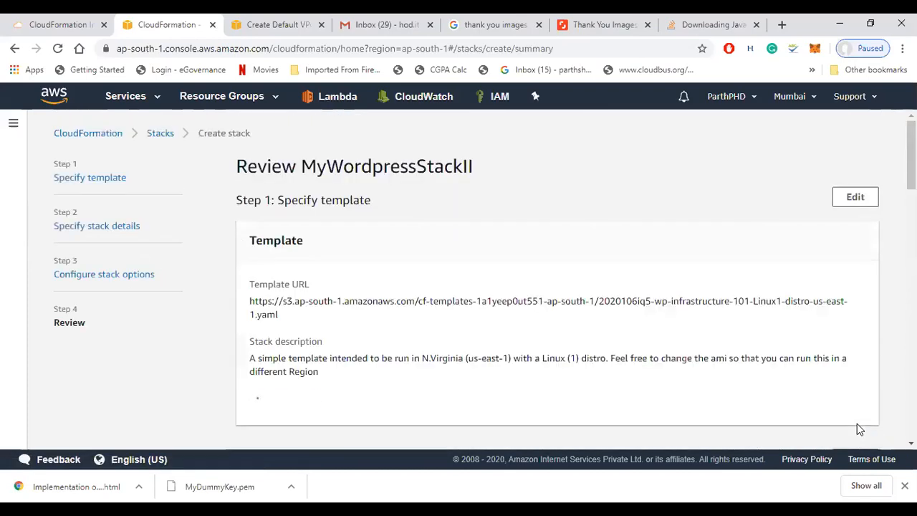
{"action": "scroll", "coordinate": [845, 437], "scroll_direction": "down", "scroll_amount": 20}
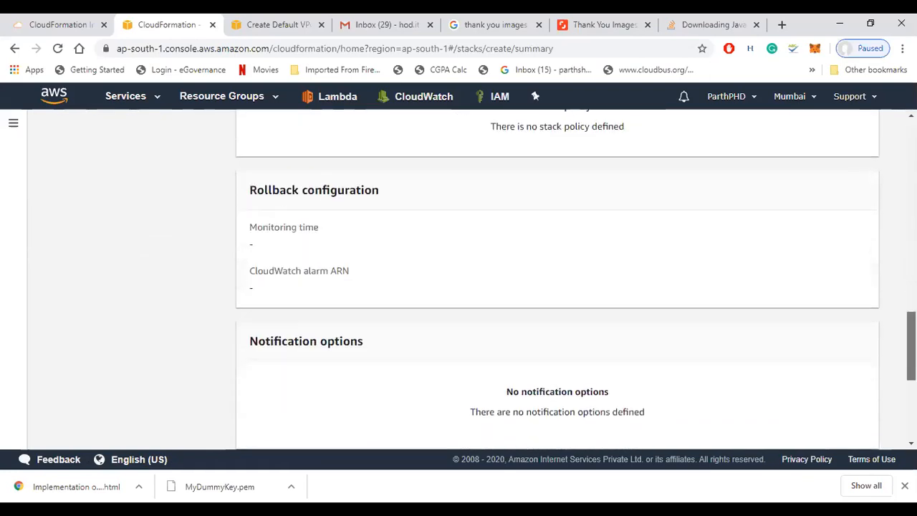
{"action": "left_click", "coordinate": [844, 431]}
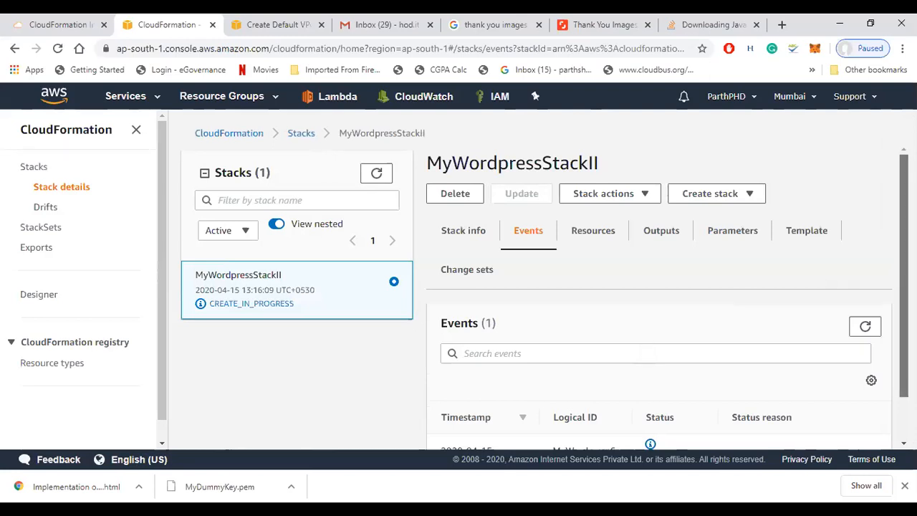
Step: Refresh the MyWordpressStackII events and review the status of the DB, S3 and EC2 resources
{"action": "scroll", "coordinate": [666, 294], "scroll_direction": "down", "scroll_amount": 1}
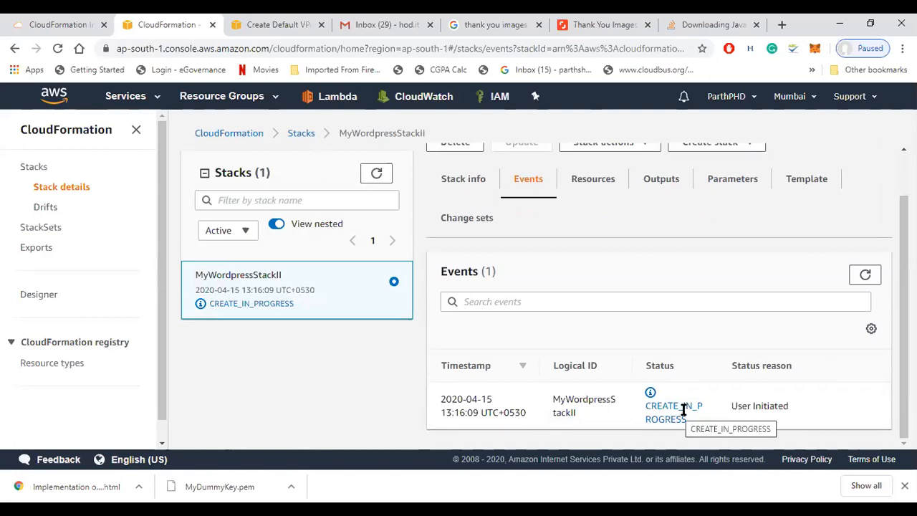
{"action": "left_click", "coordinate": [864, 277]}
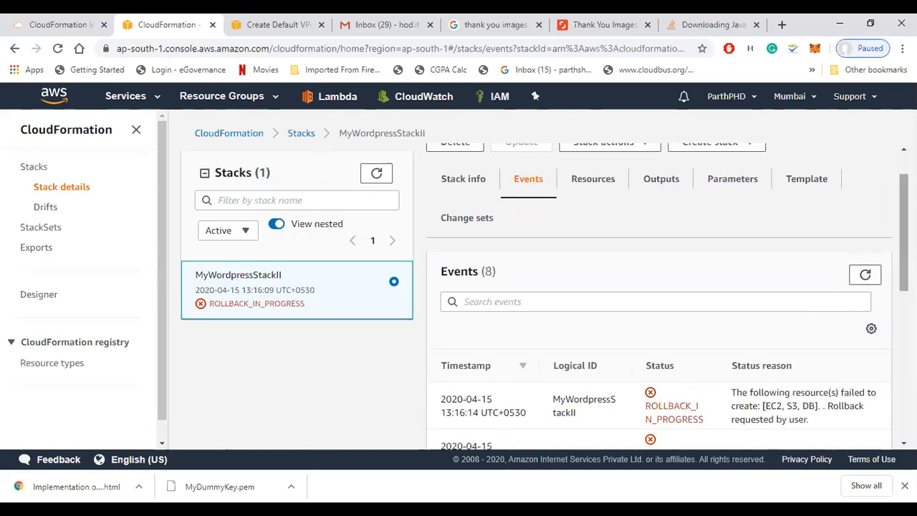
{"action": "scroll", "coordinate": [659, 301], "scroll_direction": "down", "scroll_amount": 1}
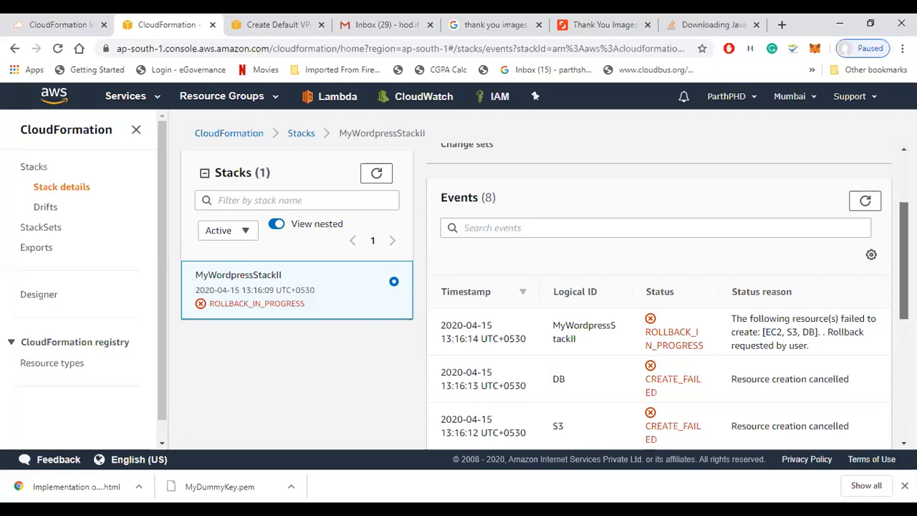
{"action": "scroll", "coordinate": [659, 301], "scroll_direction": "down", "scroll_amount": 3}
{"action": "scroll", "coordinate": [659, 344], "scroll_direction": "down", "scroll_amount": 3}
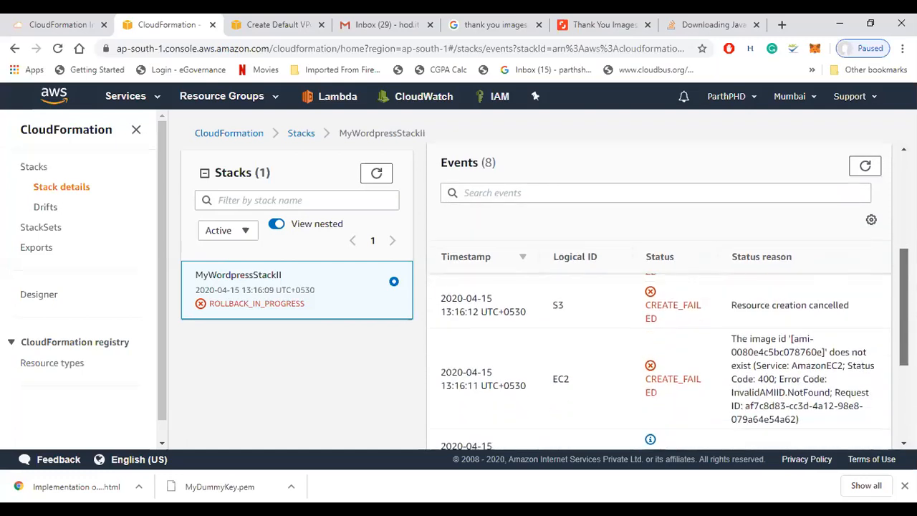
{"action": "left_click_drag", "start_coordinate": [904, 328], "coordinate": [904, 361]}
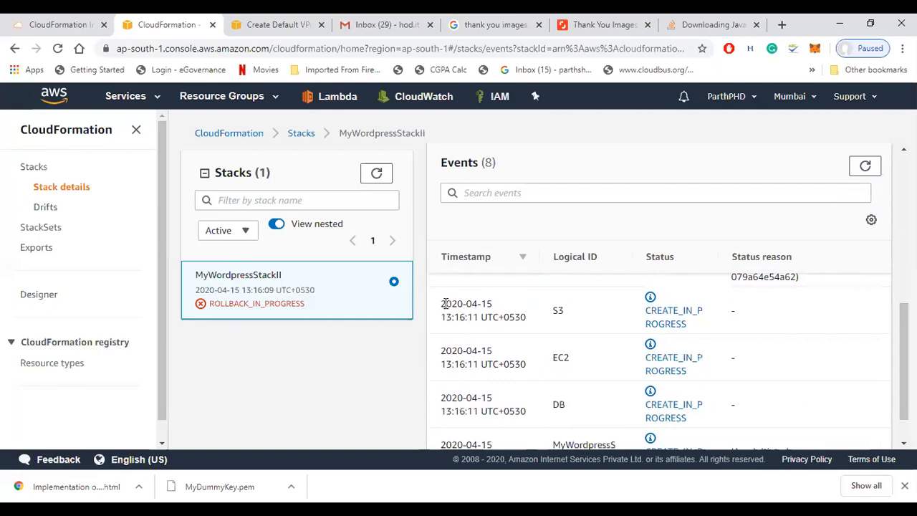
{"action": "left_click_drag", "start_coordinate": [444, 302], "coordinate": [528, 352]}
{"action": "left_click_drag", "start_coordinate": [904, 361], "coordinate": [904, 327]}
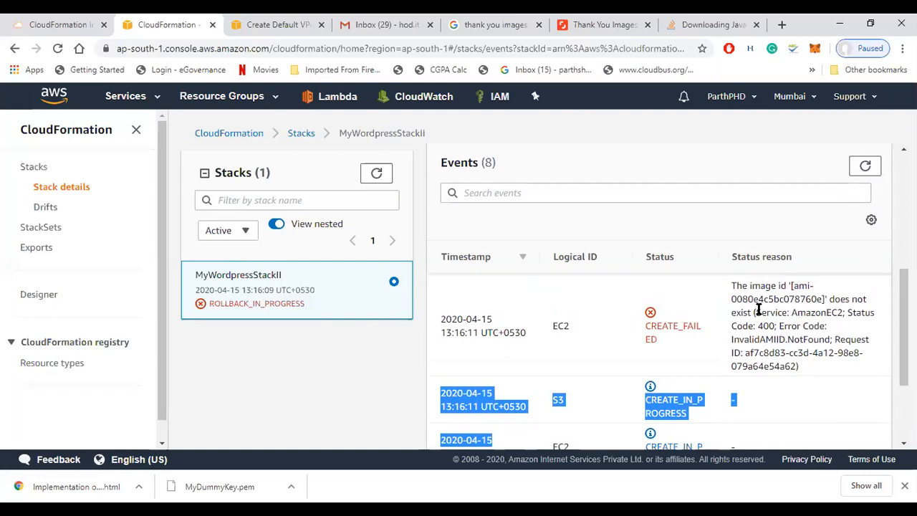
Step: Examine the status reason of the EC2 resource's failed creation event, focusing on the AMI ID it names
{"action": "left_click_drag", "start_coordinate": [732, 285], "coordinate": [804, 378]}
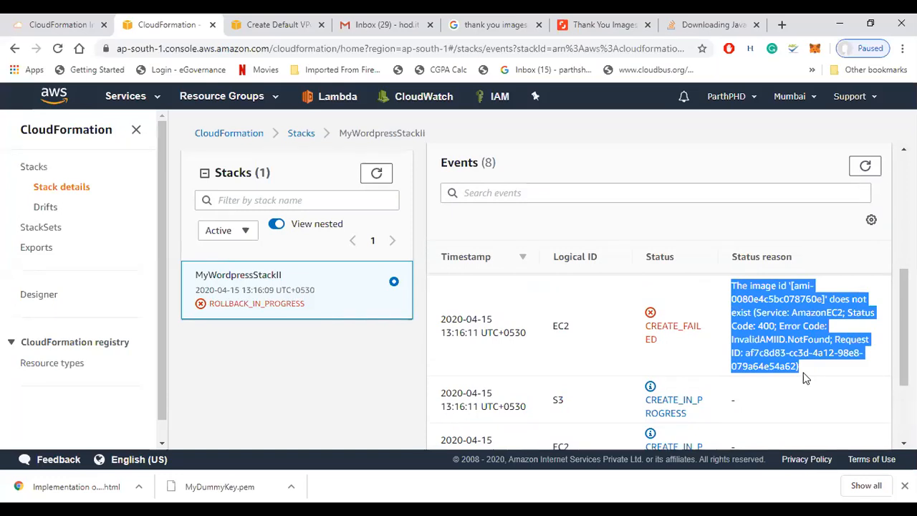
{"action": "left_click", "coordinate": [795, 311]}
{"action": "left_click_drag", "start_coordinate": [792, 285], "coordinate": [824, 300]}
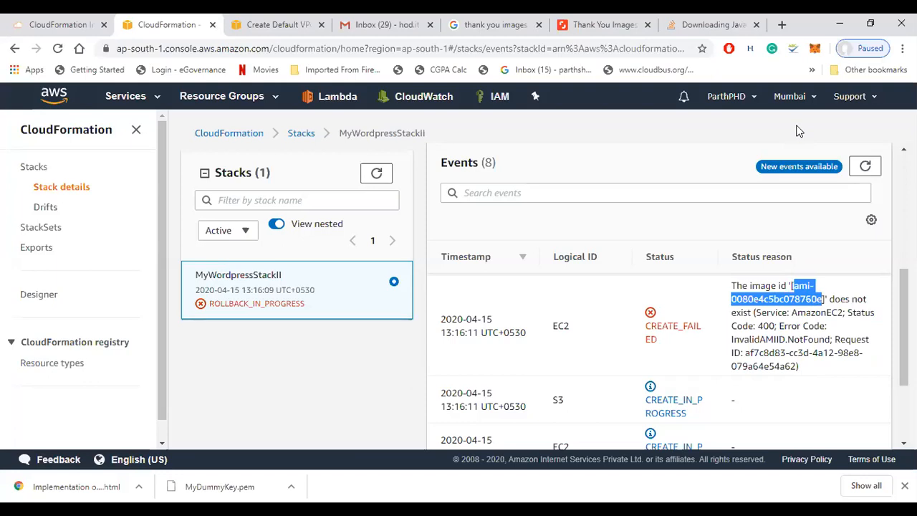
{"action": "scroll", "coordinate": [904, 329], "scroll_direction": "down", "scroll_amount": 2}
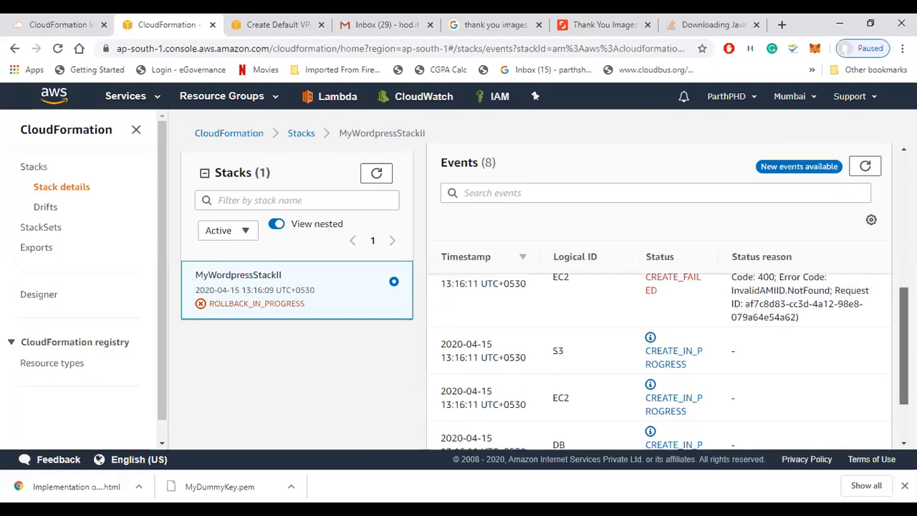
{"action": "scroll", "coordinate": [667, 351], "scroll_direction": "up", "scroll_amount": 3}
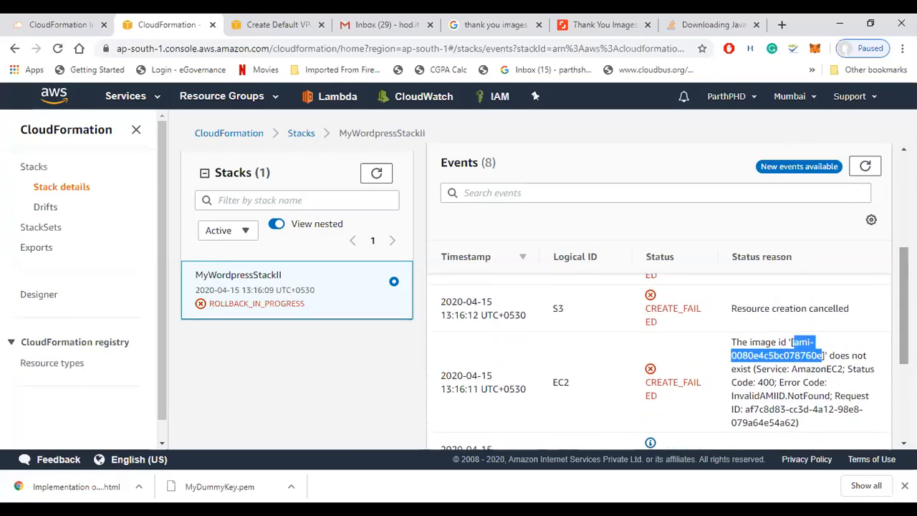
{"action": "scroll", "coordinate": [659, 358], "scroll_direction": "up", "scroll_amount": 1}
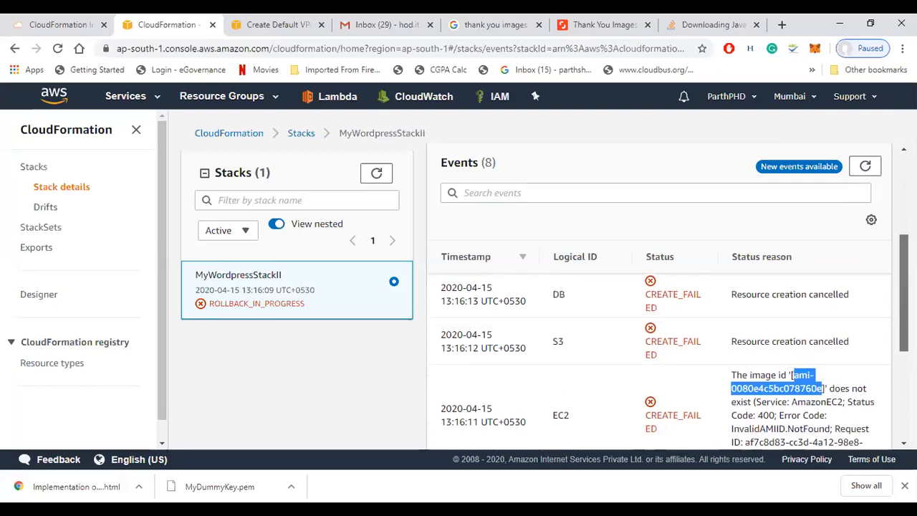
{"action": "scroll", "coordinate": [666, 351], "scroll_direction": "up", "scroll_amount": 1}
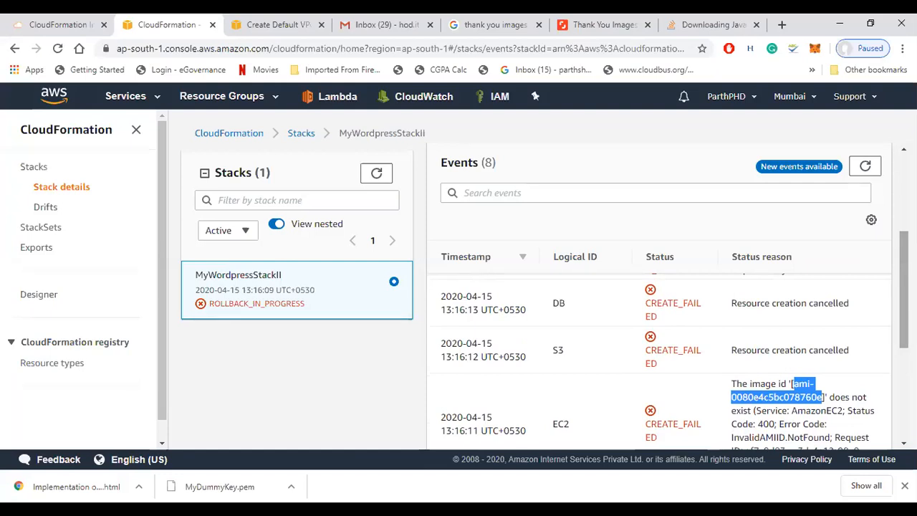
{"action": "left_click", "coordinate": [761, 406]}
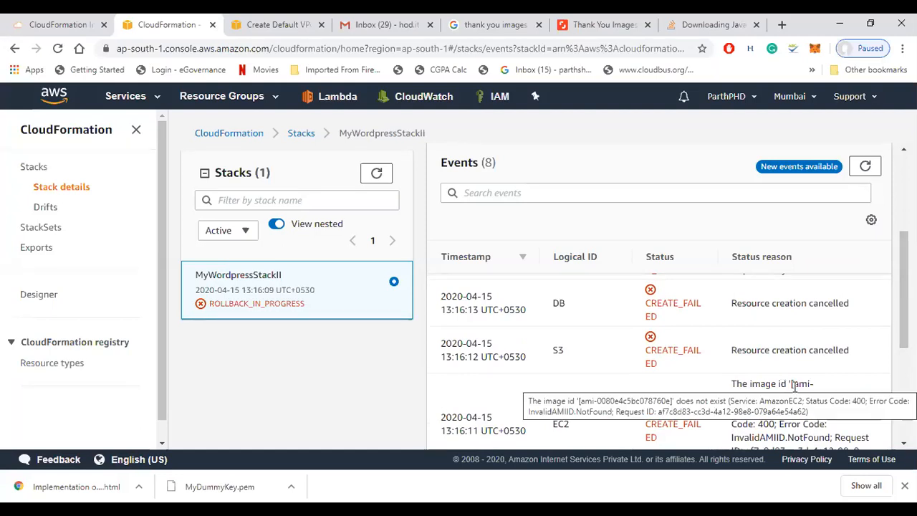
{"action": "left_click_drag", "start_coordinate": [793, 387], "coordinate": [825, 399]}
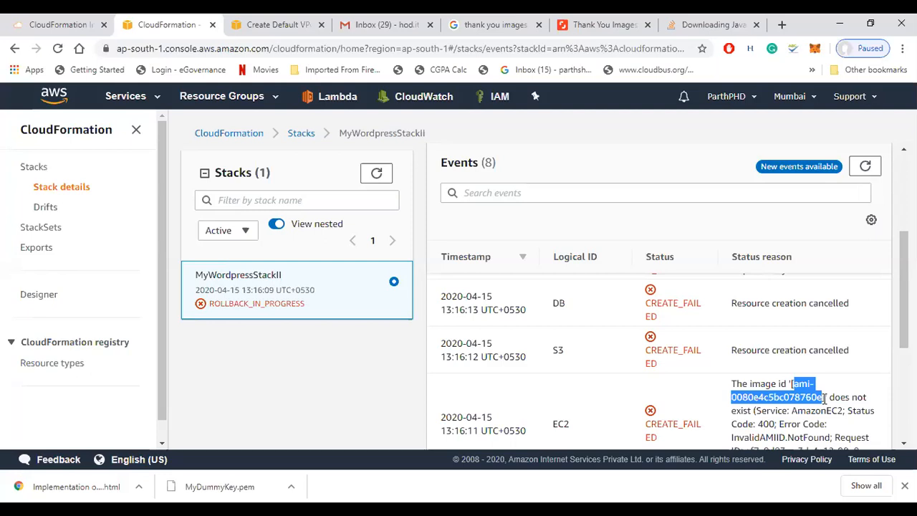
{"action": "left_click_drag", "start_coordinate": [903, 289], "coordinate": [904, 210]}
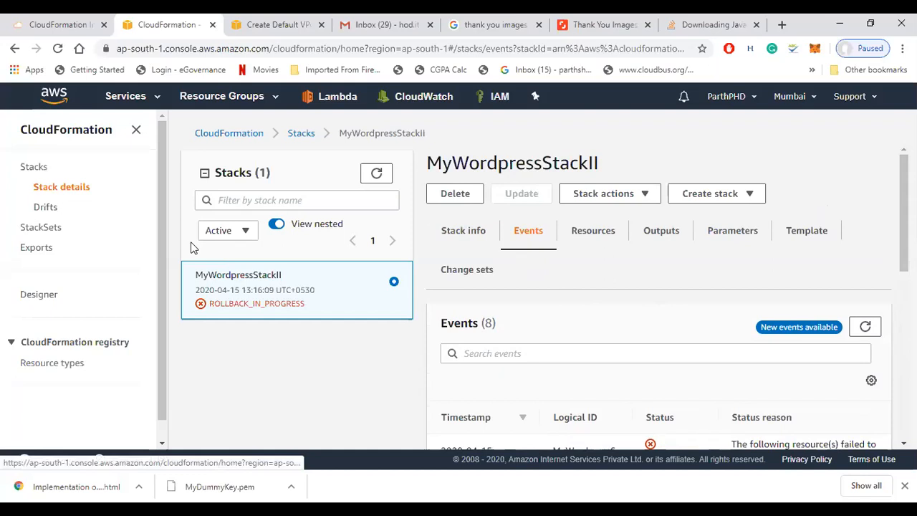
Step: Delete MyWordpressStackII from the Mumbai stack list
{"action": "left_click", "coordinate": [34, 168]}
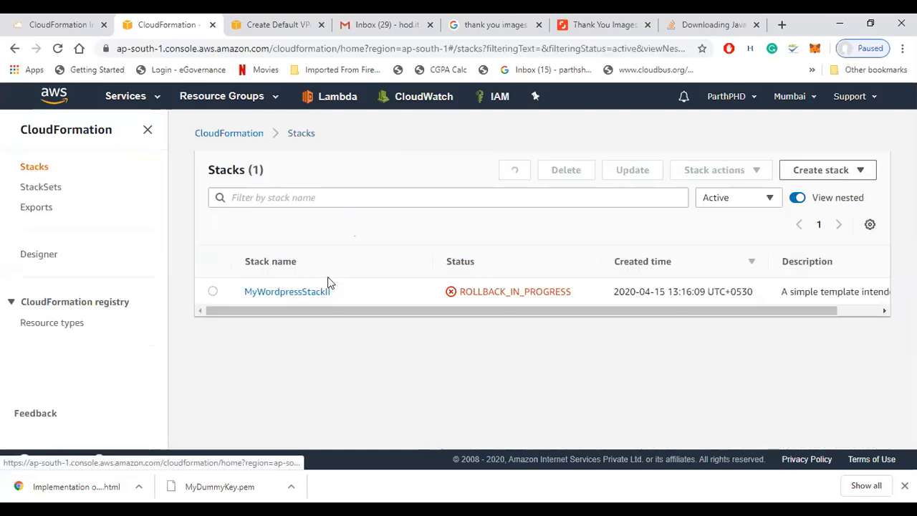
{"action": "left_click", "coordinate": [212, 292]}
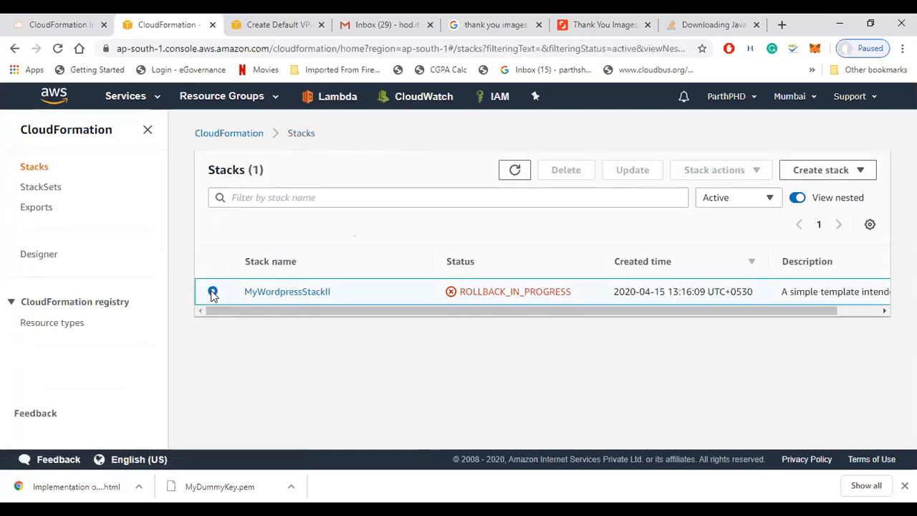
{"action": "left_click", "coordinate": [557, 171]}
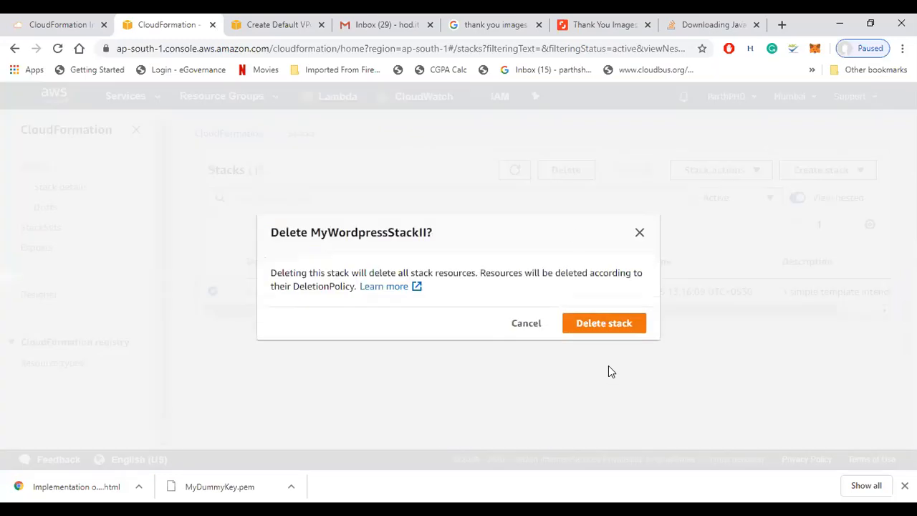
{"action": "left_click", "coordinate": [600, 323]}
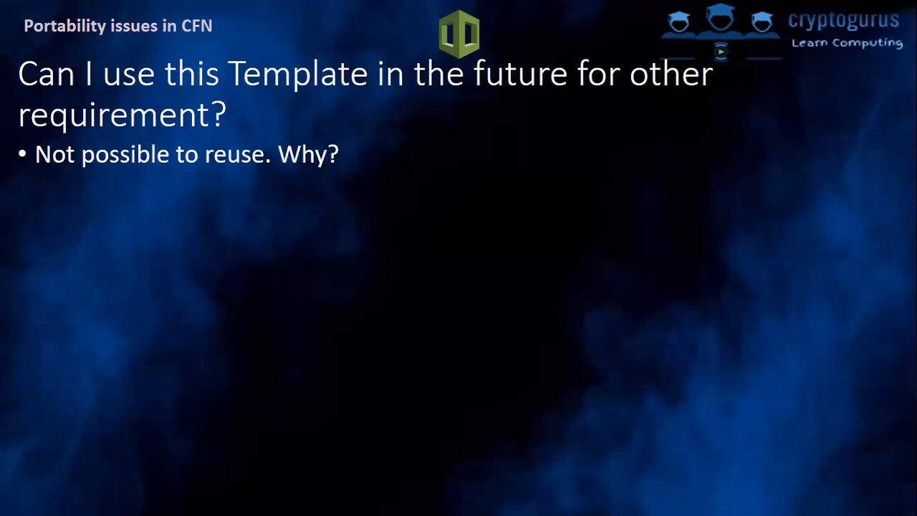
{"action": "key", "text": "Right"}
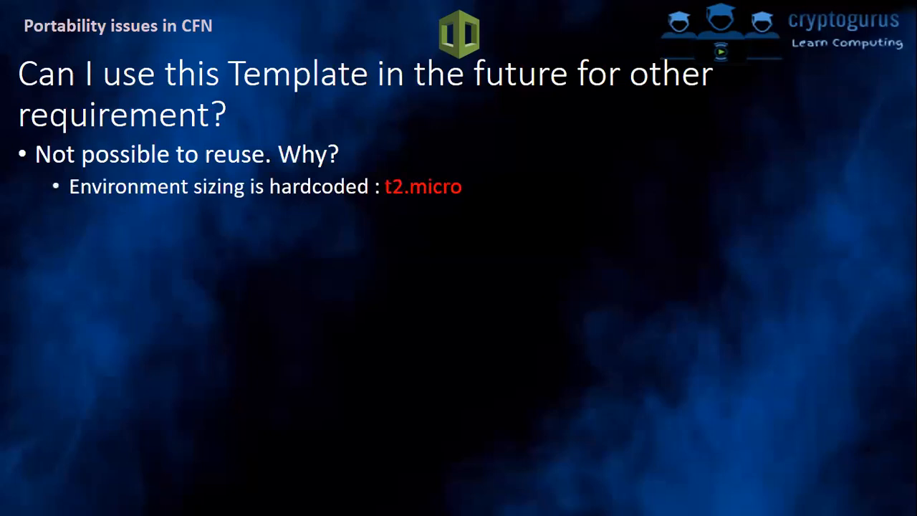
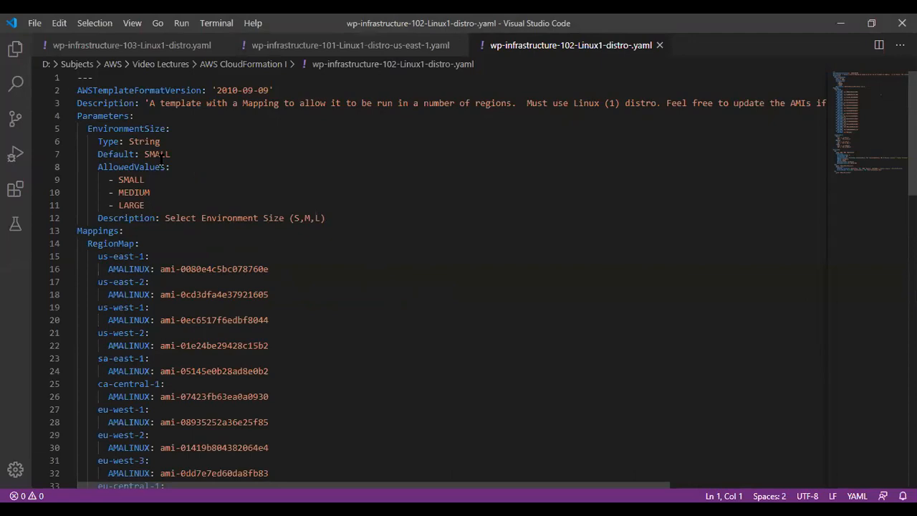
Step: Examine the EnvironmentSize parameter and its allowed values in wp-infrastructure-102-Linux1-distro-.yaml
{"action": "left_click", "coordinate": [89, 128]}
{"action": "left_click_drag", "start_coordinate": [89, 128], "coordinate": [167, 128]}
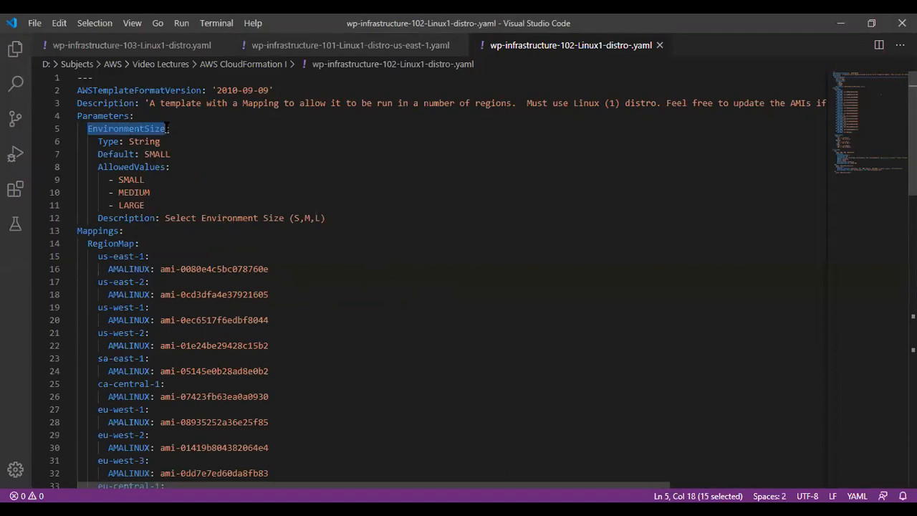
{"action": "left_click", "coordinate": [118, 179]}
{"action": "left_click_drag", "start_coordinate": [118, 179], "coordinate": [145, 202]}
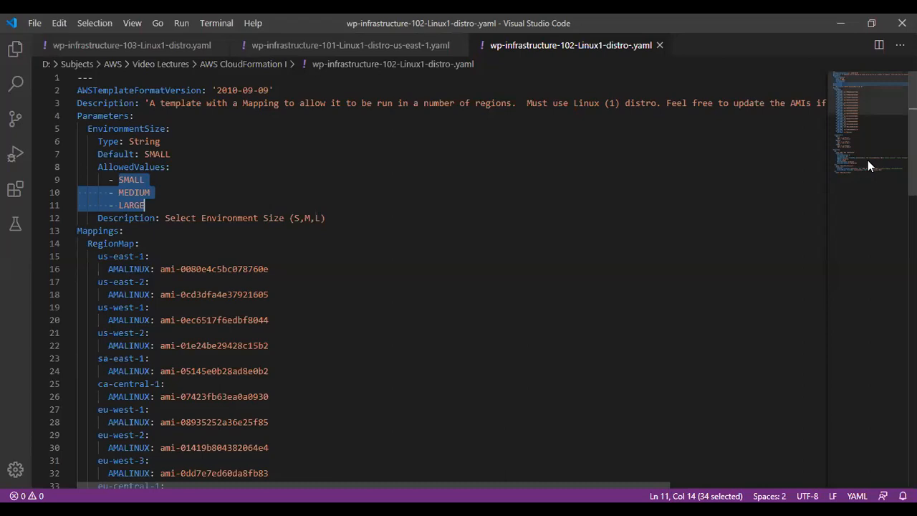
Step: Examine the SMALL, MEDIUM and LARGE entries of the InstanceSize mapping in the template
{"action": "scroll", "coordinate": [868, 159], "scroll_direction": "down", "scroll_amount": 6}
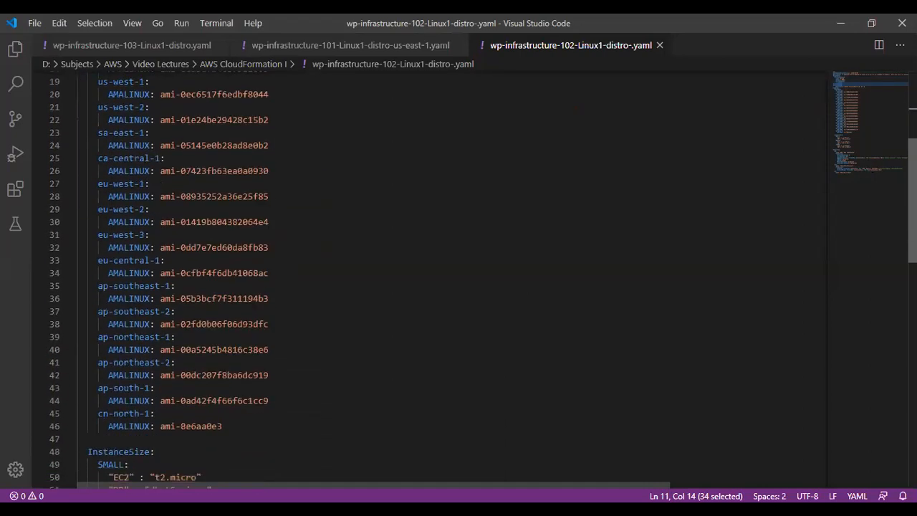
{"action": "scroll", "coordinate": [868, 159], "scroll_direction": "down", "scroll_amount": 5}
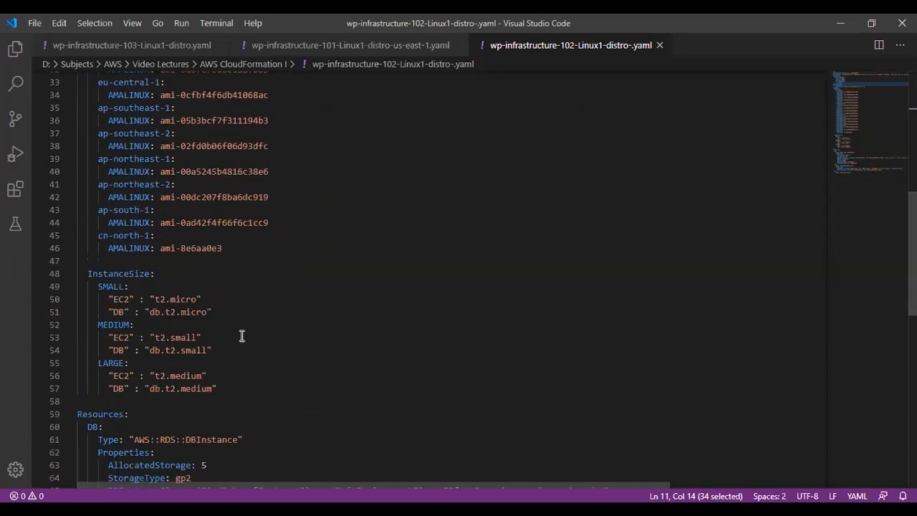
{"action": "left_click_drag", "start_coordinate": [87, 273], "coordinate": [139, 274]}
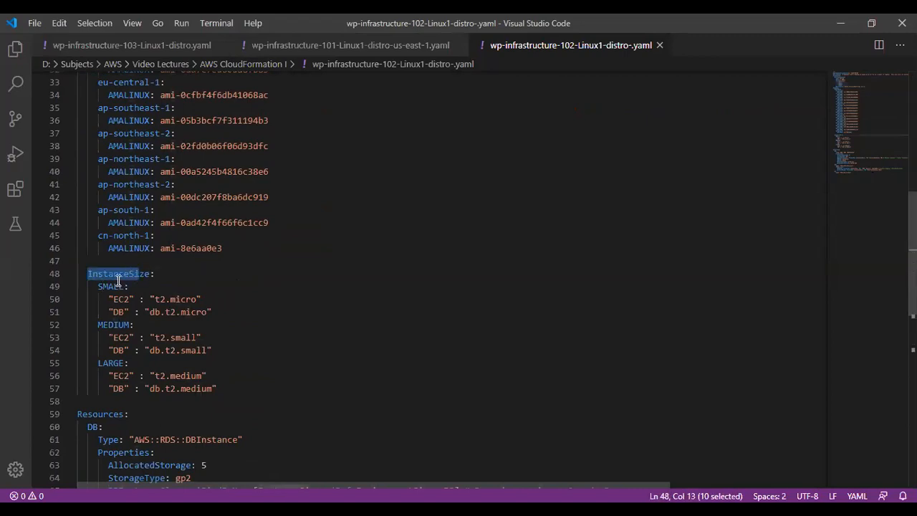
{"action": "double_click", "coordinate": [112, 286]}
{"action": "double_click", "coordinate": [113, 324]}
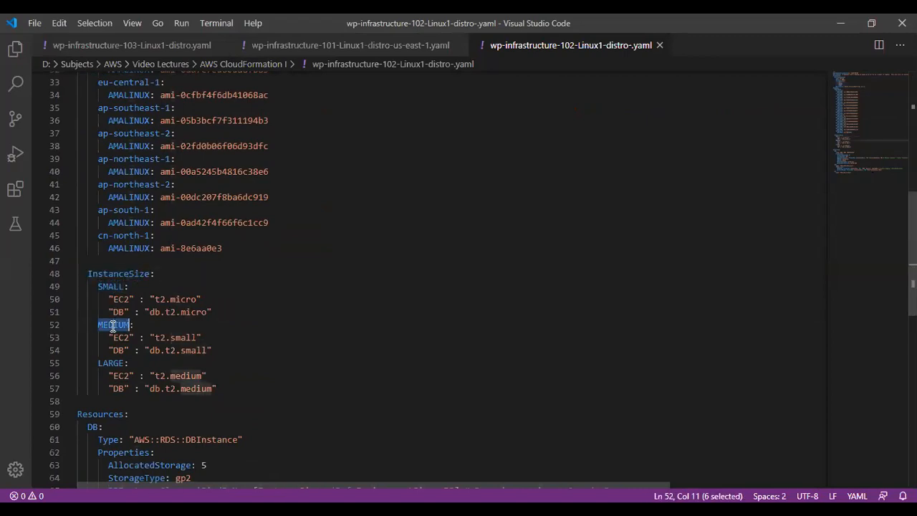
{"action": "double_click", "coordinate": [117, 363]}
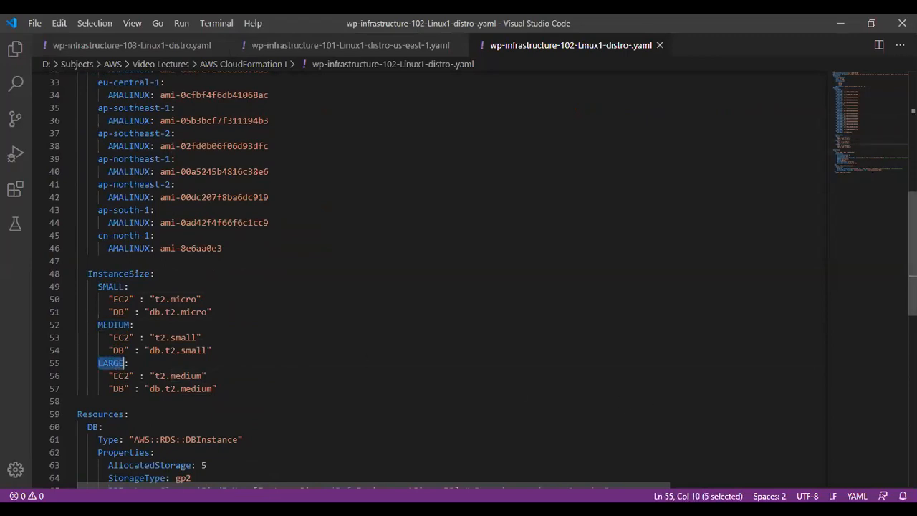
Step: Examine the RegionMap and InstanceSize mappings in the template's Mappings section
{"action": "scroll", "coordinate": [483, 141], "scroll_direction": "up", "scroll_amount": 10}
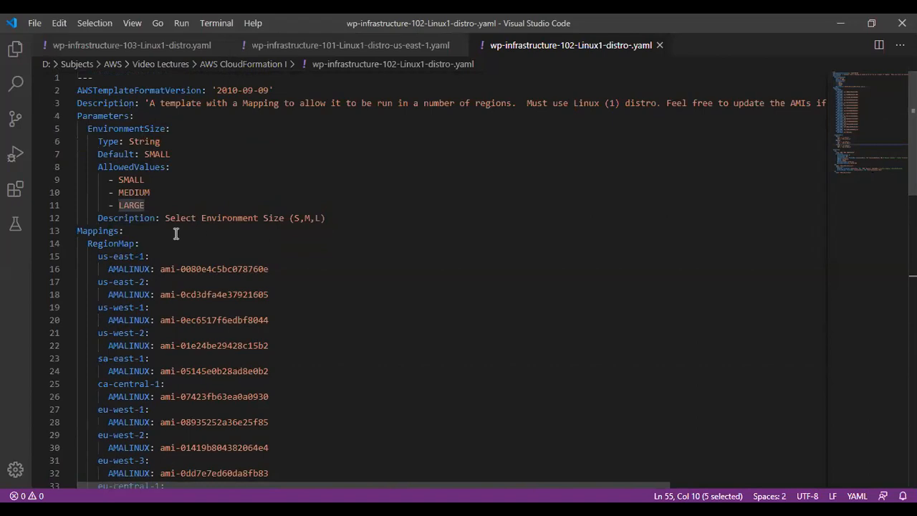
{"action": "double_click", "coordinate": [102, 230]}
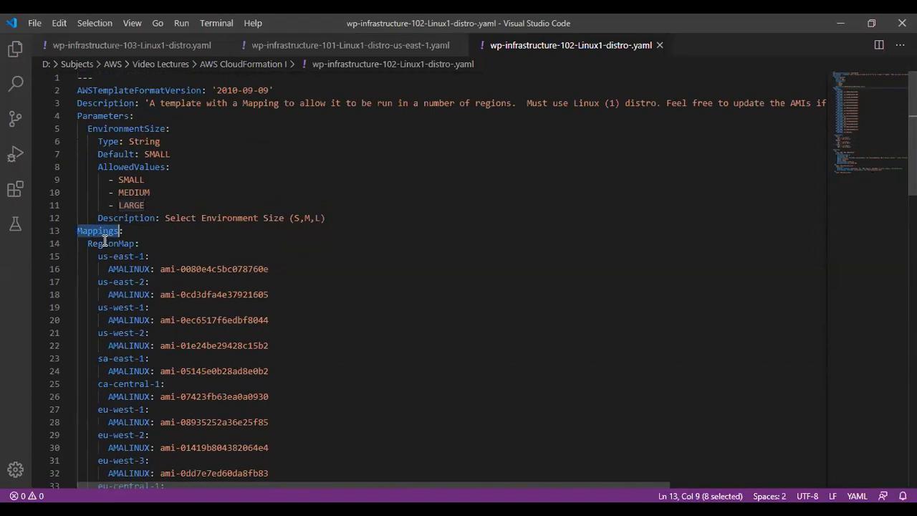
{"action": "double_click", "coordinate": [105, 243]}
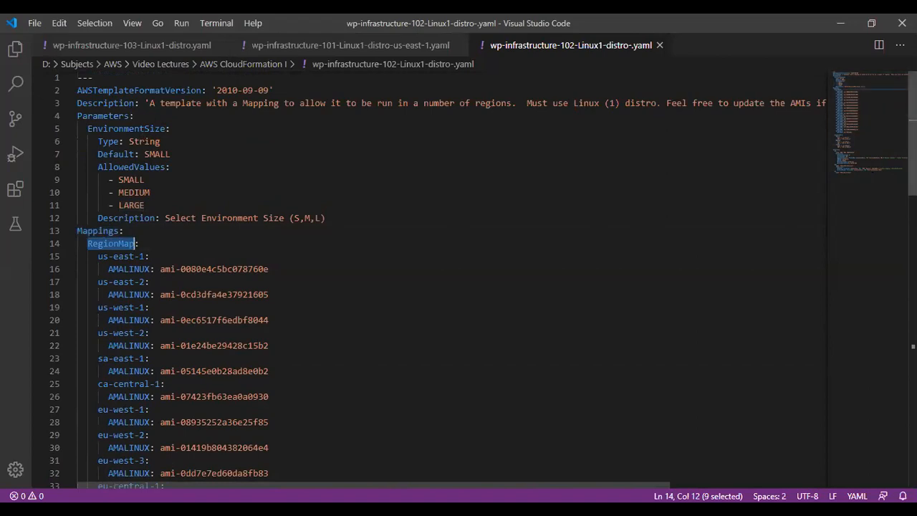
{"action": "scroll", "coordinate": [458, 280], "scroll_direction": "down", "scroll_amount": 4}
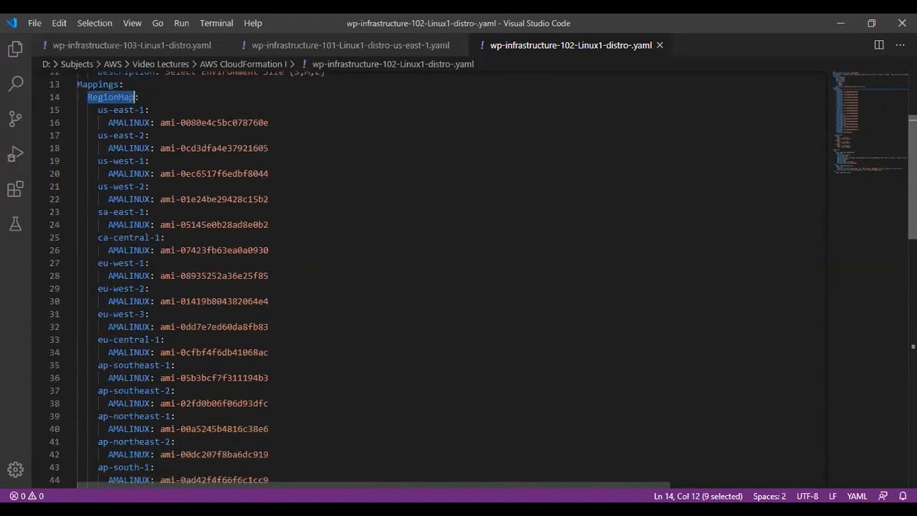
{"action": "scroll", "coordinate": [524, 354], "scroll_direction": "down", "scroll_amount": 4}
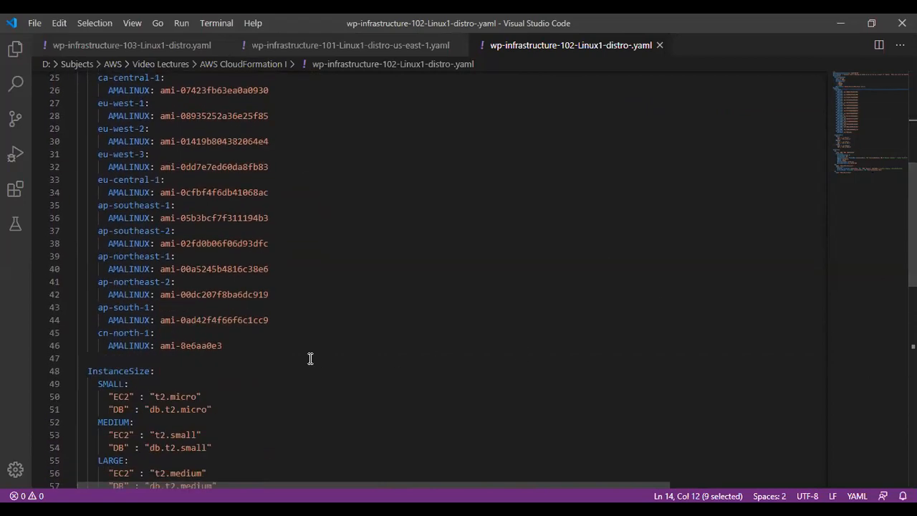
{"action": "double_click", "coordinate": [132, 369]}
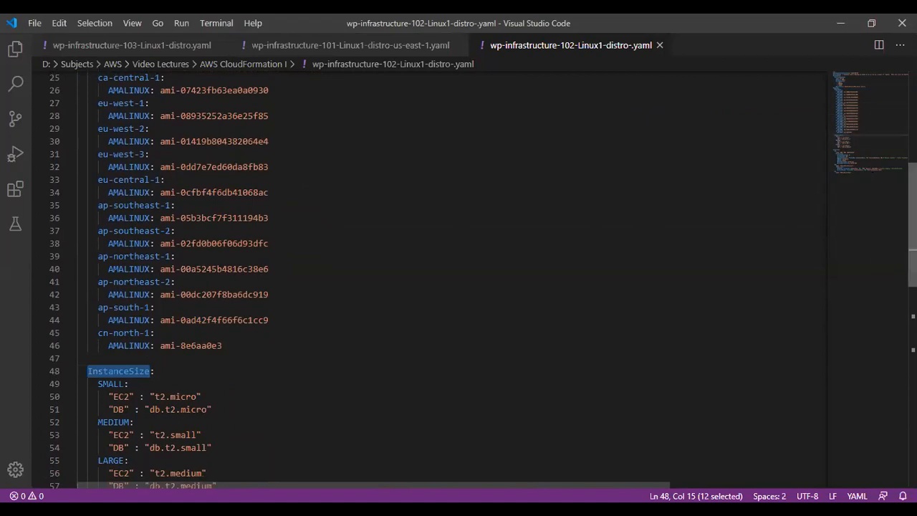
{"action": "scroll", "coordinate": [854, 269], "scroll_direction": "down", "scroll_amount": 2}
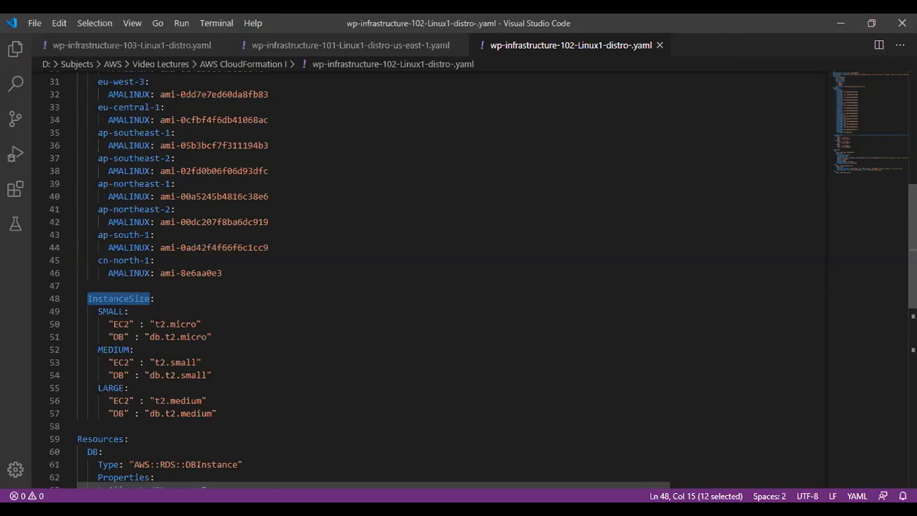
{"action": "scroll", "coordinate": [854, 269], "scroll_direction": "up", "scroll_amount": 6}
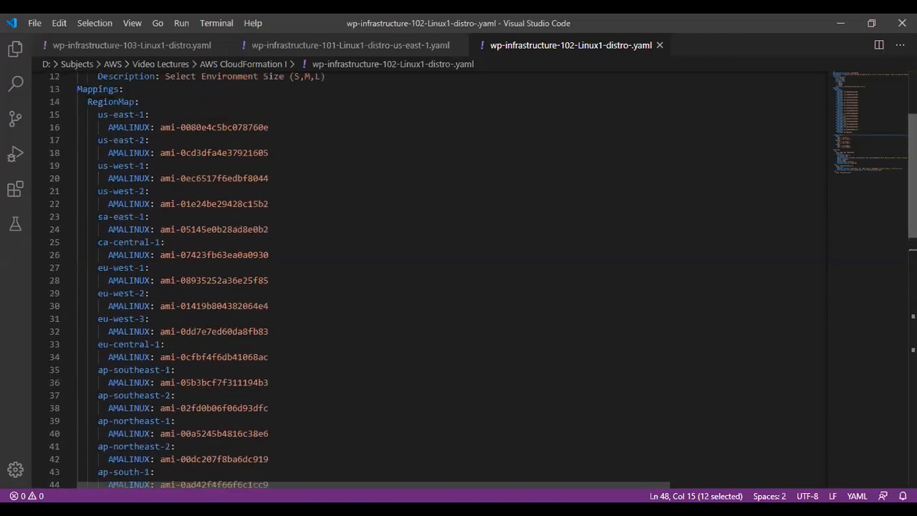
{"action": "scroll", "coordinate": [552, 243], "scroll_direction": "up", "scroll_amount": 4}
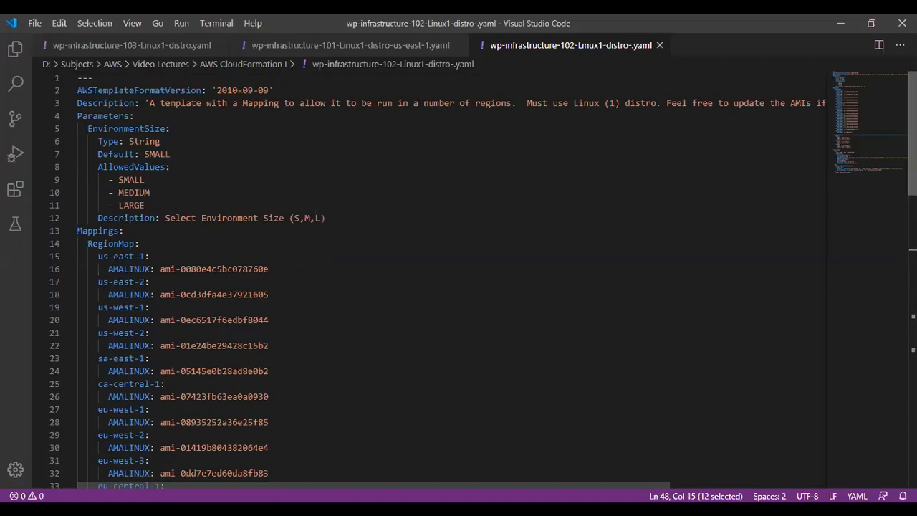
Step: Examine the DB, EC2 and S3 definitions in the template's Resources section
{"action": "scroll", "coordinate": [473, 283], "scroll_direction": "down", "scroll_amount": 11}
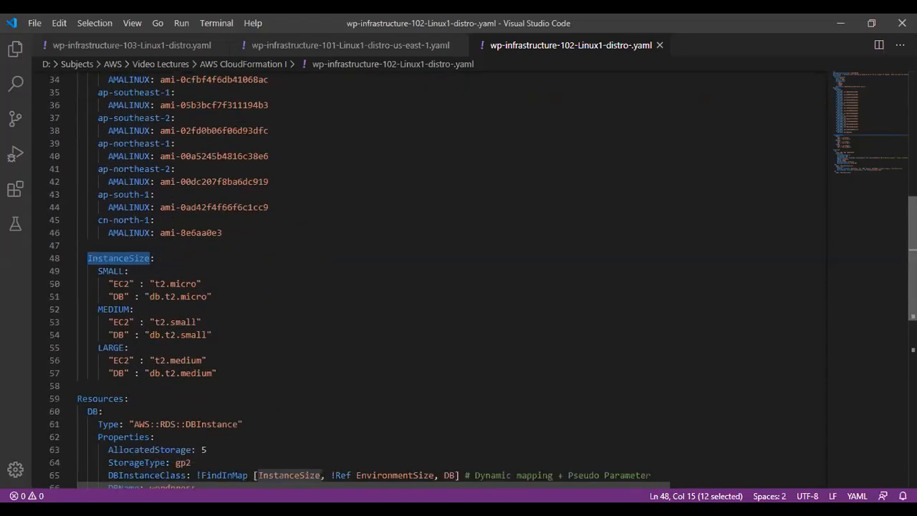
{"action": "scroll", "coordinate": [473, 283], "scroll_direction": "down", "scroll_amount": 3}
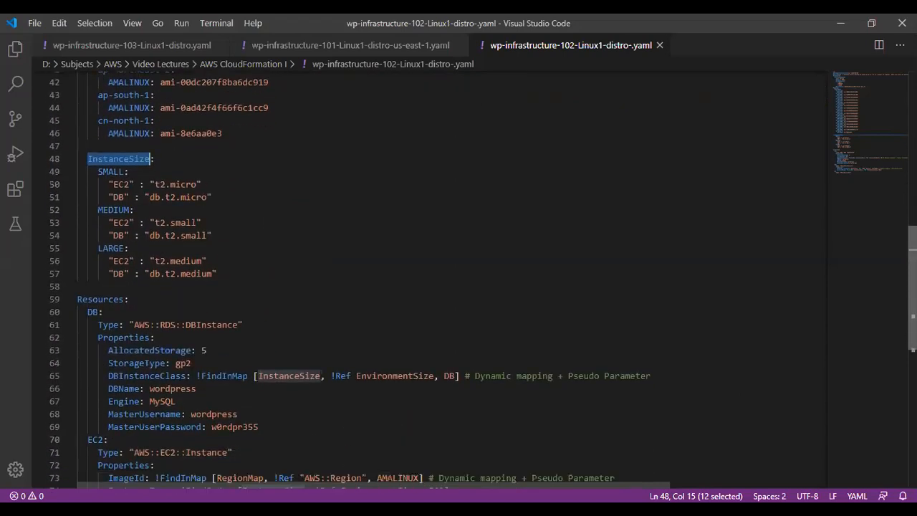
{"action": "scroll", "coordinate": [371, 286], "scroll_direction": "down", "scroll_amount": 3}
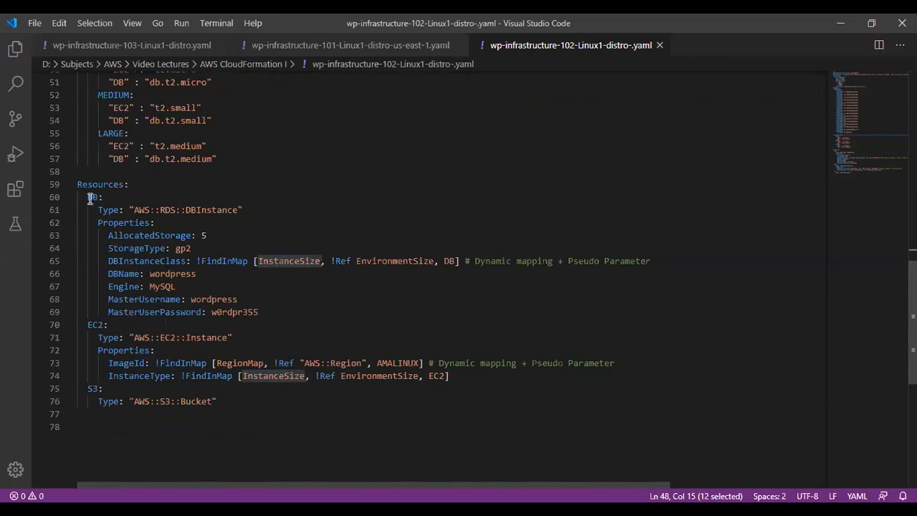
{"action": "left_click_drag", "start_coordinate": [88, 197], "coordinate": [218, 405]}
{"action": "left_click", "coordinate": [219, 406]}
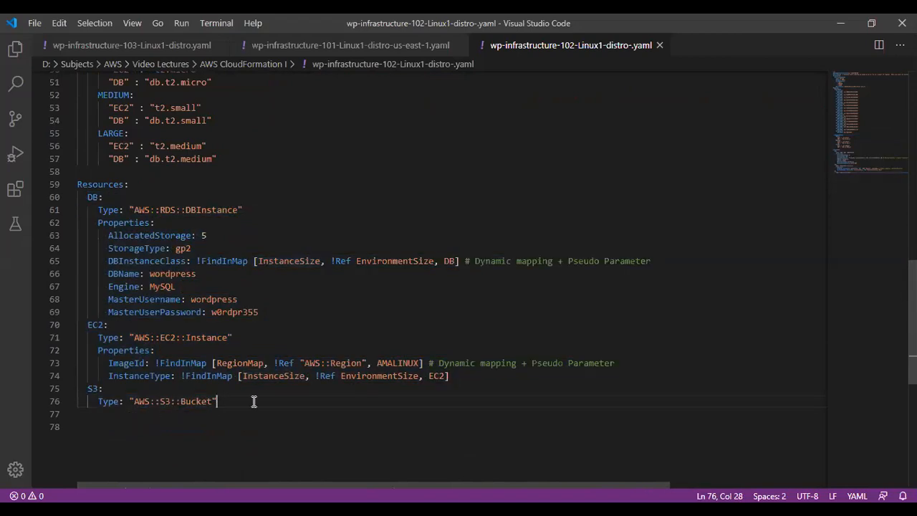
Step: Examine how the EC2 resource's ImageId and InstanceType use FindInMap with RegionMap, AWS::Region, InstanceSize and EnvironmentSize
{"action": "left_click_drag", "start_coordinate": [108, 364], "coordinate": [382, 379]}
{"action": "left_click", "coordinate": [372, 384]}
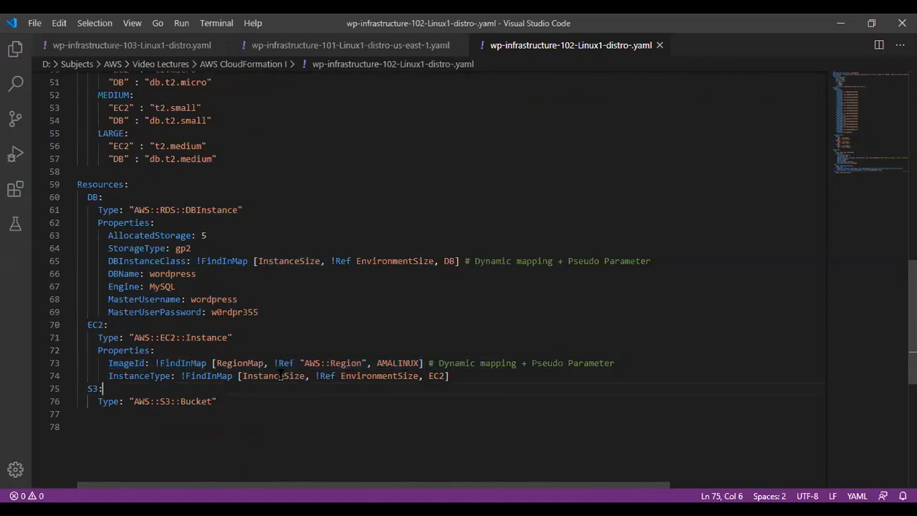
{"action": "double_click", "coordinate": [239, 365]}
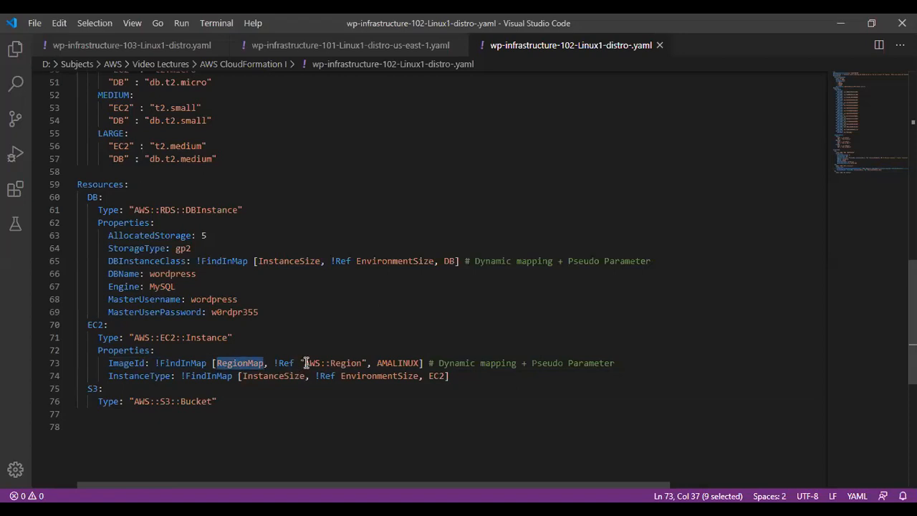
{"action": "left_click_drag", "start_coordinate": [306, 364], "coordinate": [363, 363]}
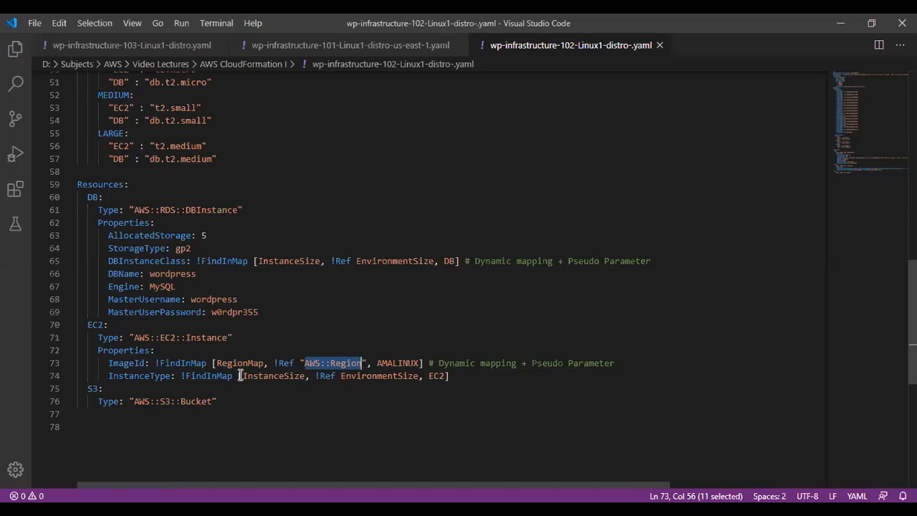
{"action": "left_click_drag", "start_coordinate": [240, 375], "coordinate": [446, 377]}
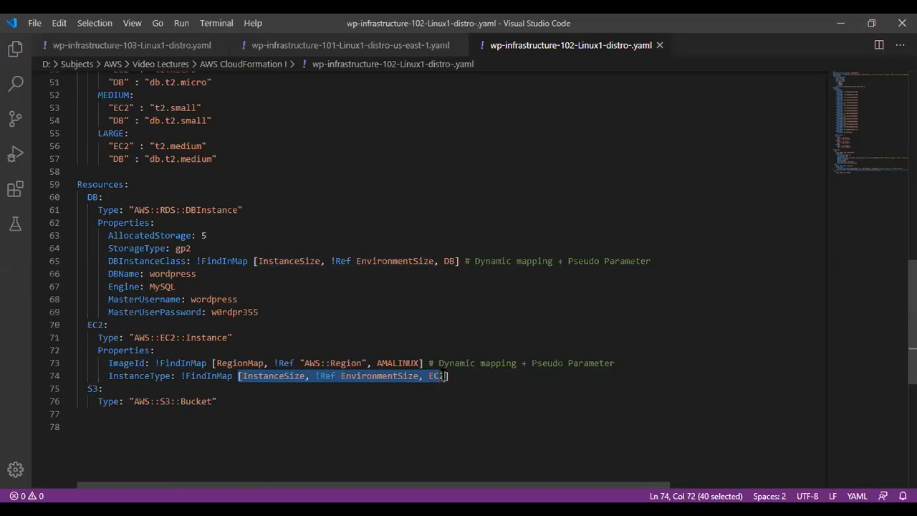
{"action": "left_click", "coordinate": [571, 371]}
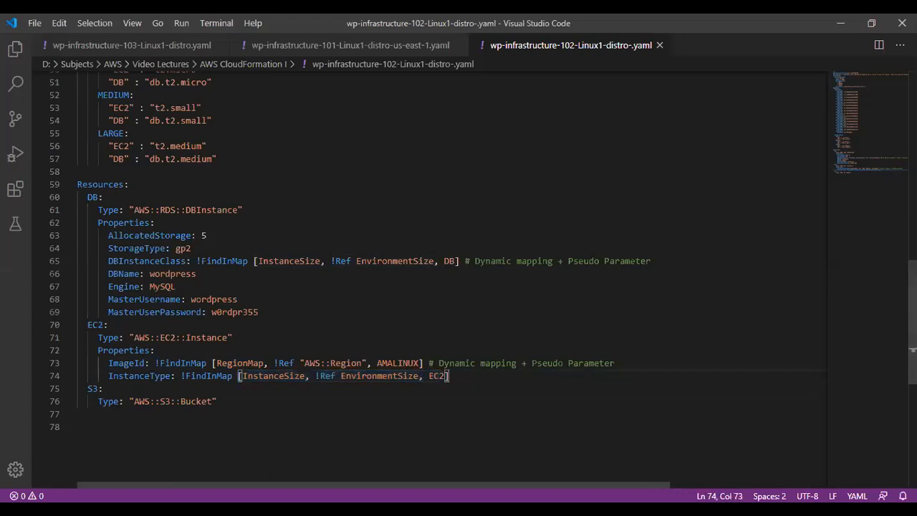
Step: Switch to the CloudFormation console in Chrome, check the Mumbai stack list, and change the region to US East (N. Virginia)
{"action": "left_click", "coordinate": [602, 512]}
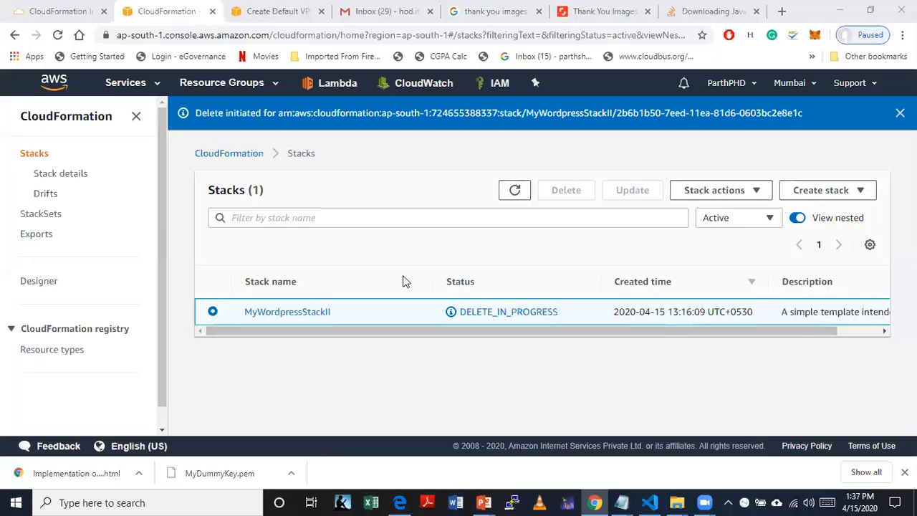
{"action": "left_click", "coordinate": [35, 155]}
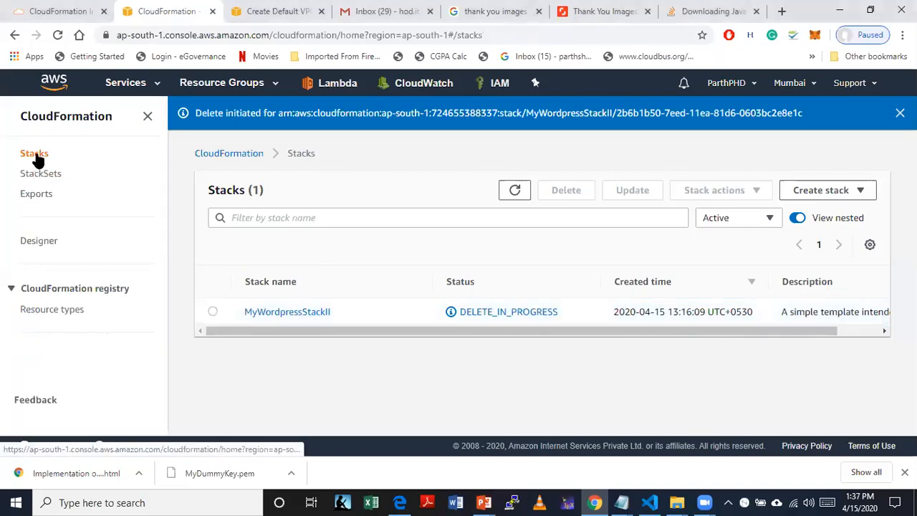
{"action": "left_click", "coordinate": [214, 312]}
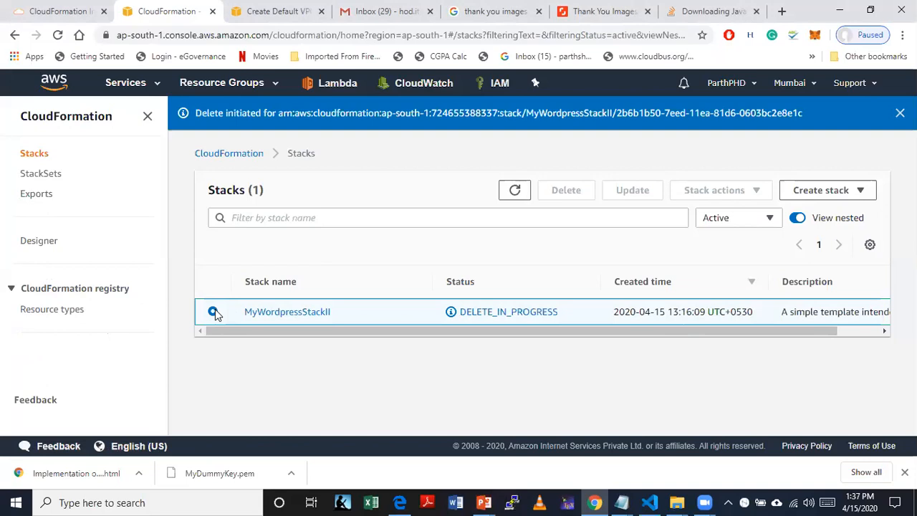
{"action": "left_click", "coordinate": [794, 84]}
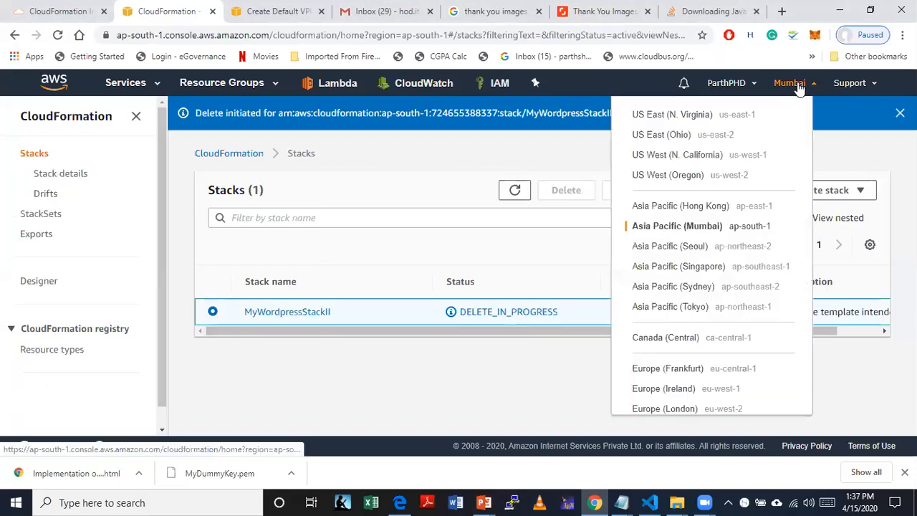
{"action": "left_click", "coordinate": [709, 118]}
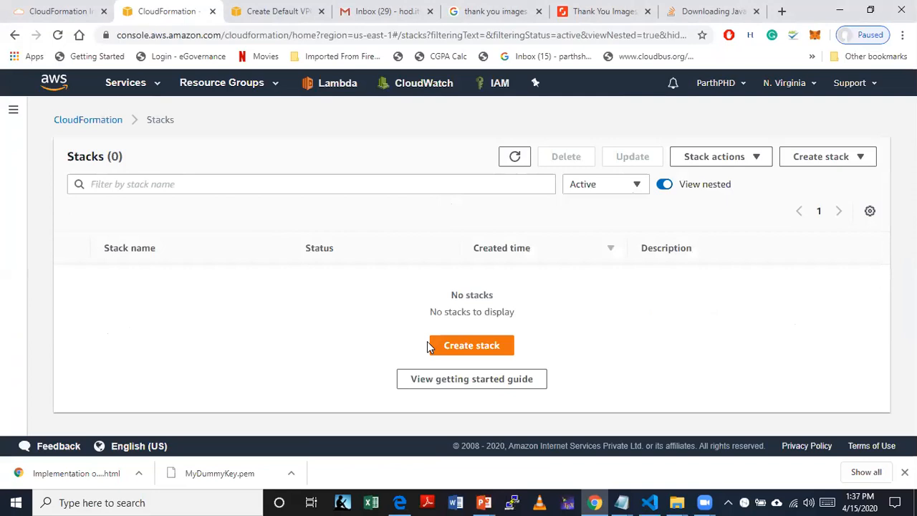
Step: Start a new stack from the uploaded template file wp-infrastructure-102-Linux1-distro-.yaml and continue to the stack details
{"action": "left_click", "coordinate": [466, 346]}
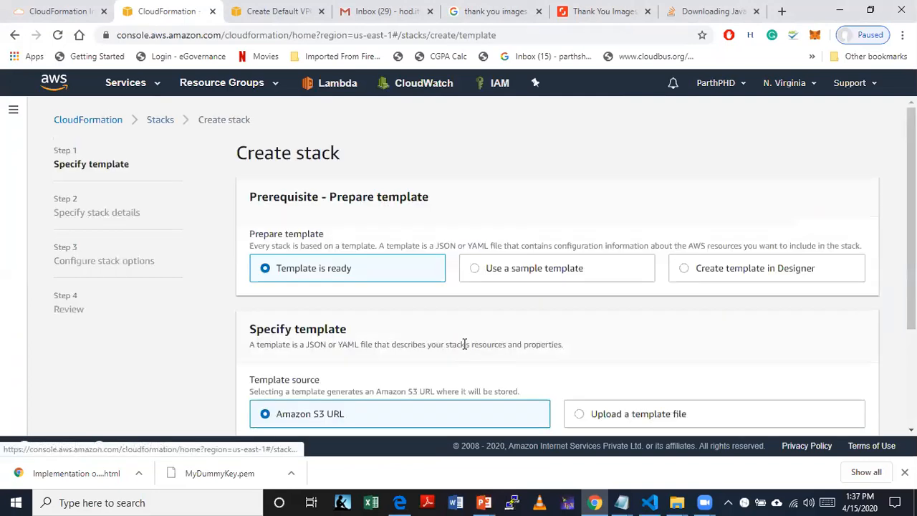
{"action": "left_click", "coordinate": [581, 416]}
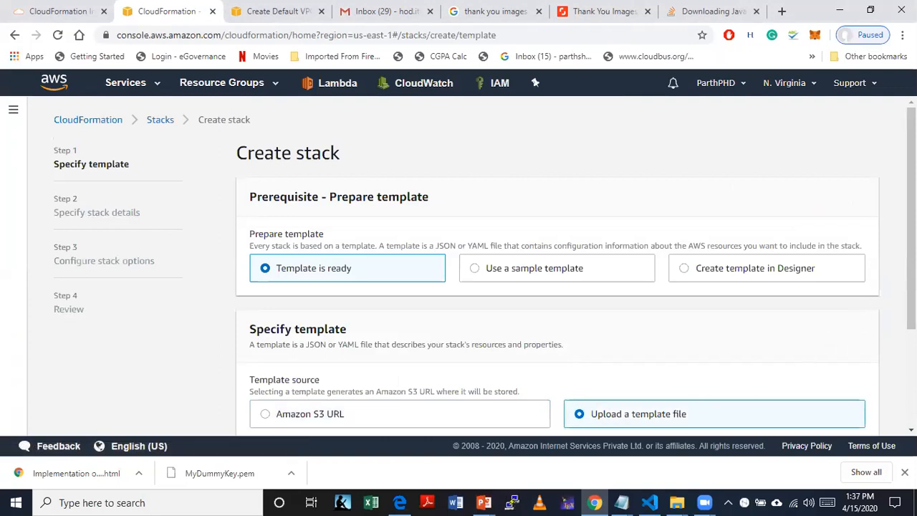
{"action": "scroll", "coordinate": [791, 375], "scroll_direction": "down", "scroll_amount": 2}
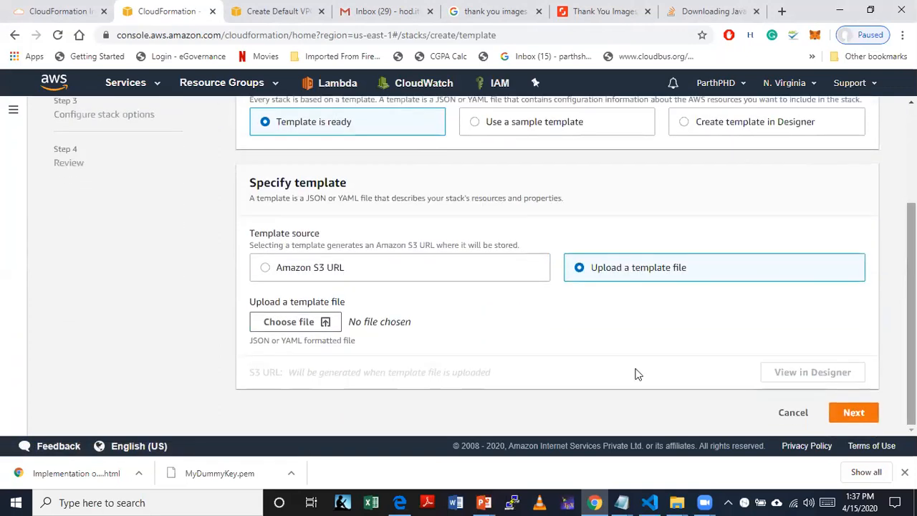
{"action": "left_click", "coordinate": [306, 328]}
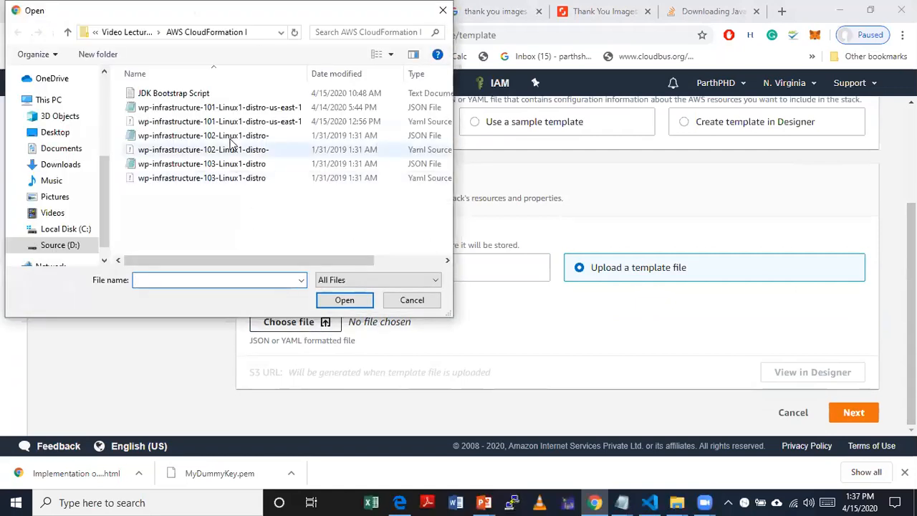
{"action": "double_click", "coordinate": [231, 149]}
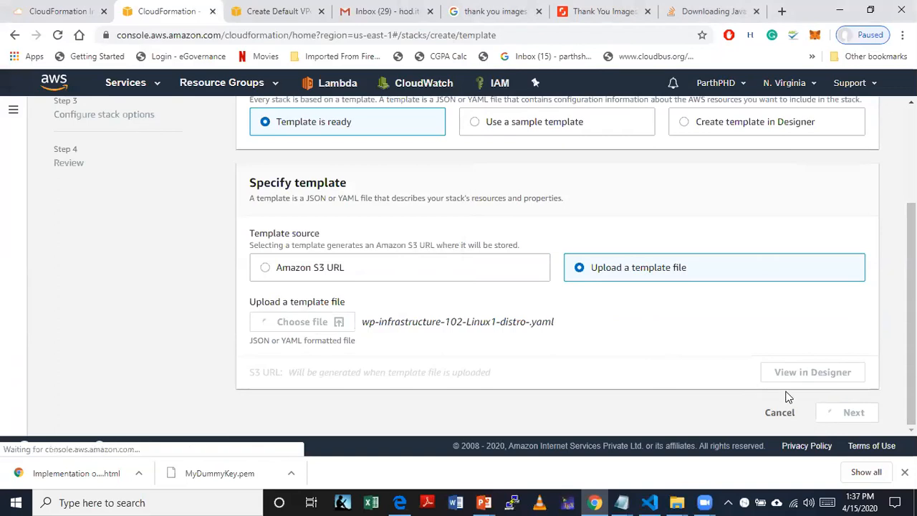
{"action": "left_click", "coordinate": [847, 425]}
Step: Name the new stack MyWordPressUpdatedTemplateI
{"action": "left_click", "coordinate": [441, 257]}
{"action": "type", "text": "My"}
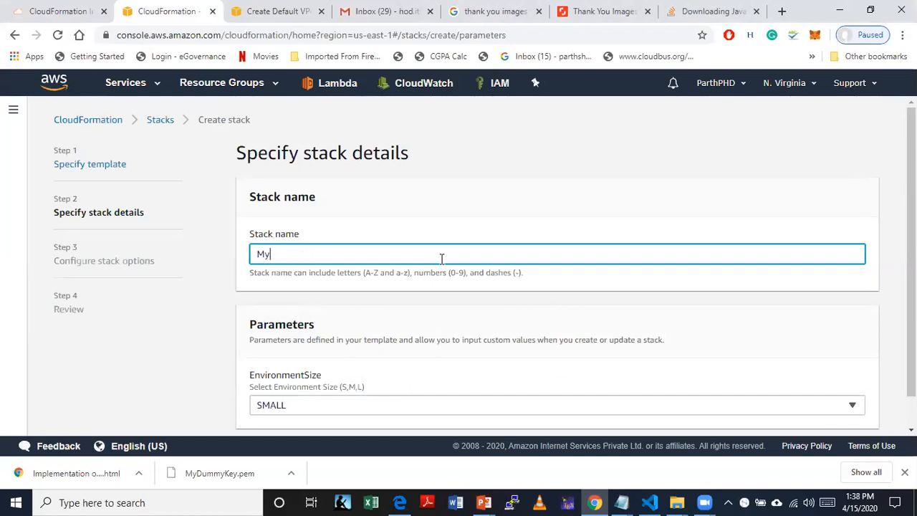
{"action": "type", "text": "WordPressUpdate"}
{"action": "key", "text": "BackSpace"}
{"action": "key", "text": "BackSpace"}
{"action": "type", "text": "tes"}
{"action": "type", "text": "d"}
{"action": "type", "text": "Templet"}
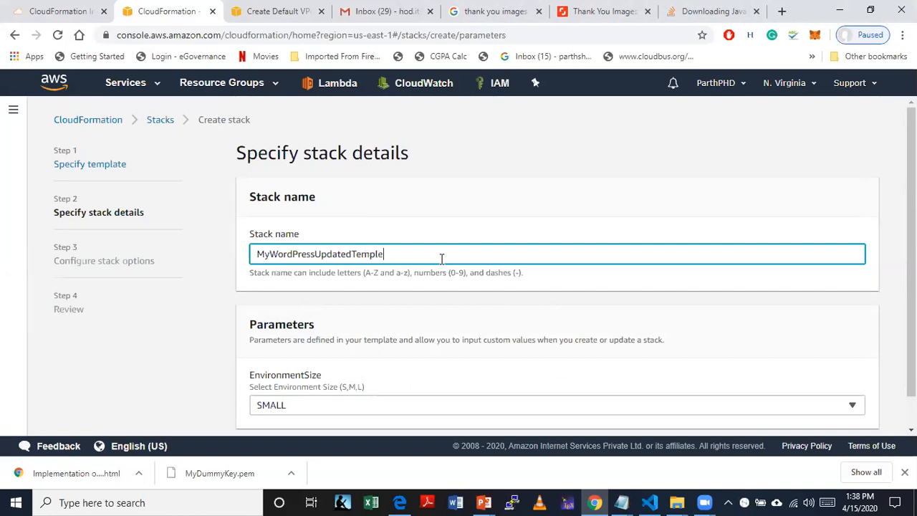
{"action": "key", "text": "BackSpace"}
{"action": "key", "text": "BackSpace"}
{"action": "type", "text": "at"}
{"action": "key", "text": "BackSpace"}
{"action": "type", "text": "te"}
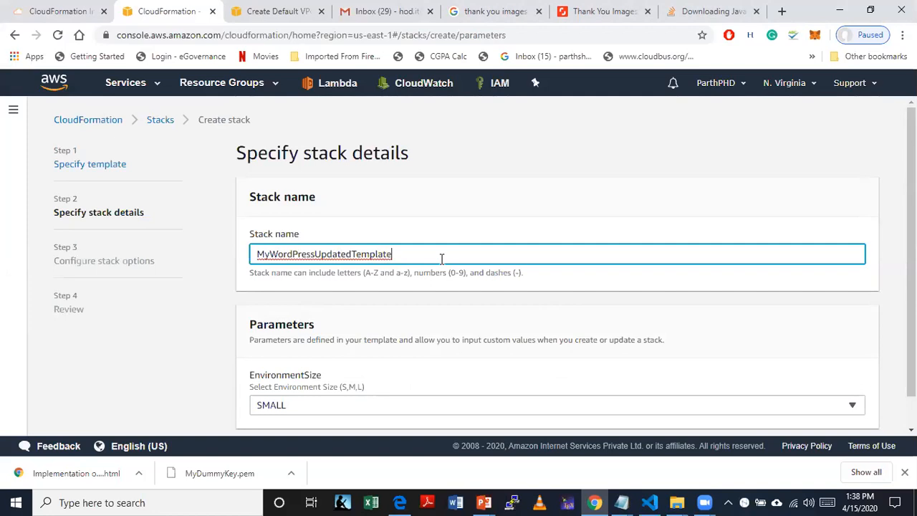
{"action": "type", "text": "l"}
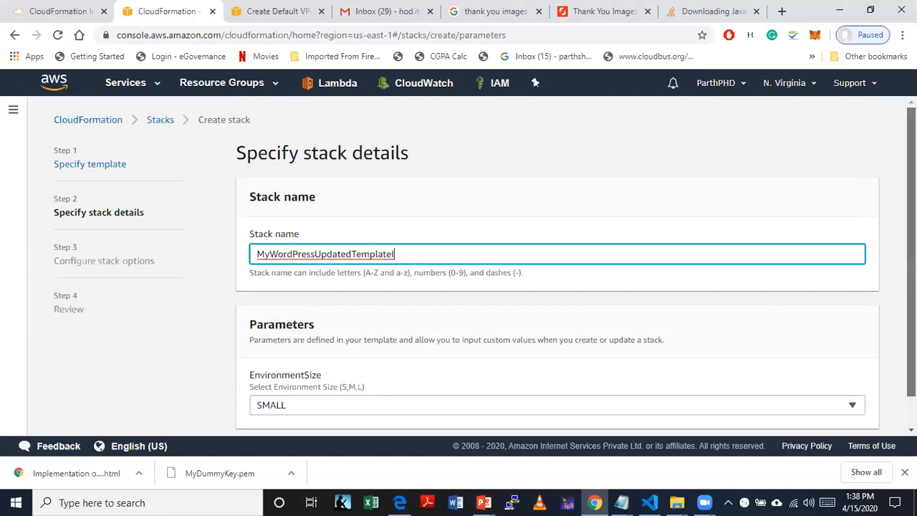
Step: Check which choices the EnvironmentSize parameter offers for the new stack
{"action": "scroll", "coordinate": [773, 313], "scroll_direction": "down", "scroll_amount": 1}
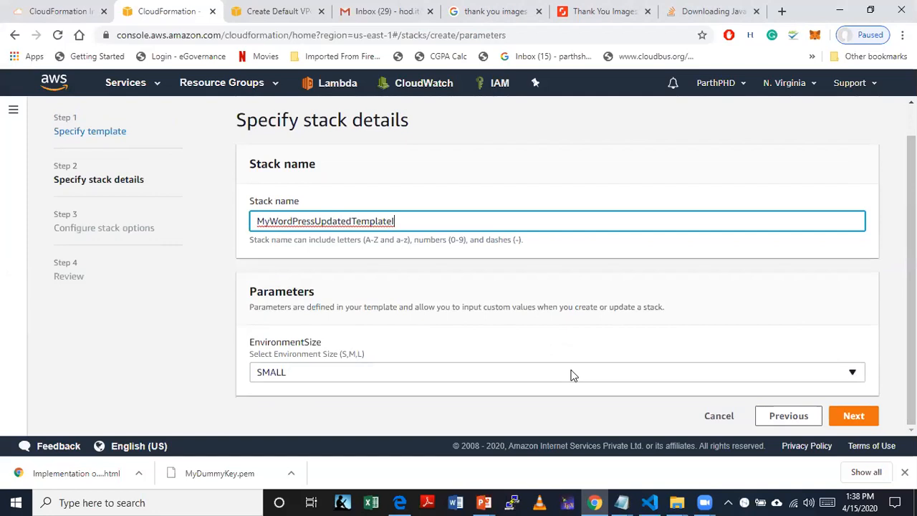
{"action": "left_click", "coordinate": [854, 373]}
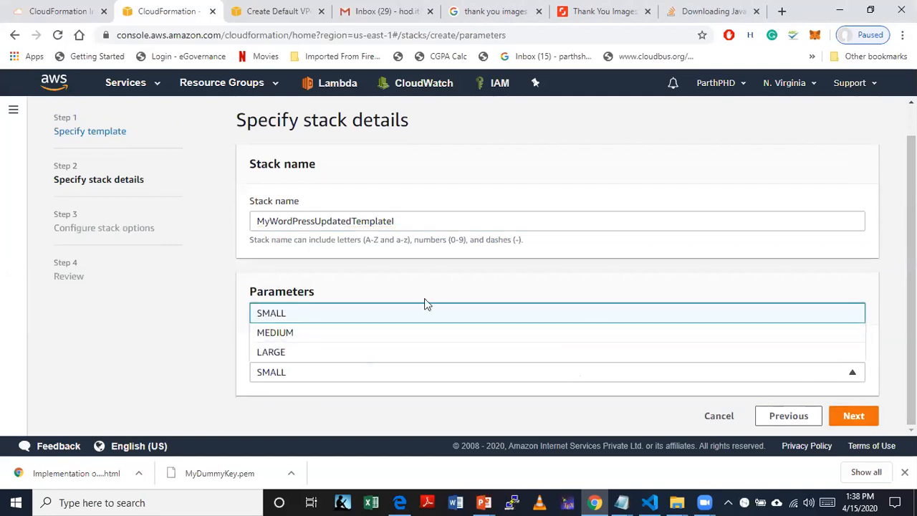
{"action": "left_click", "coordinate": [304, 289]}
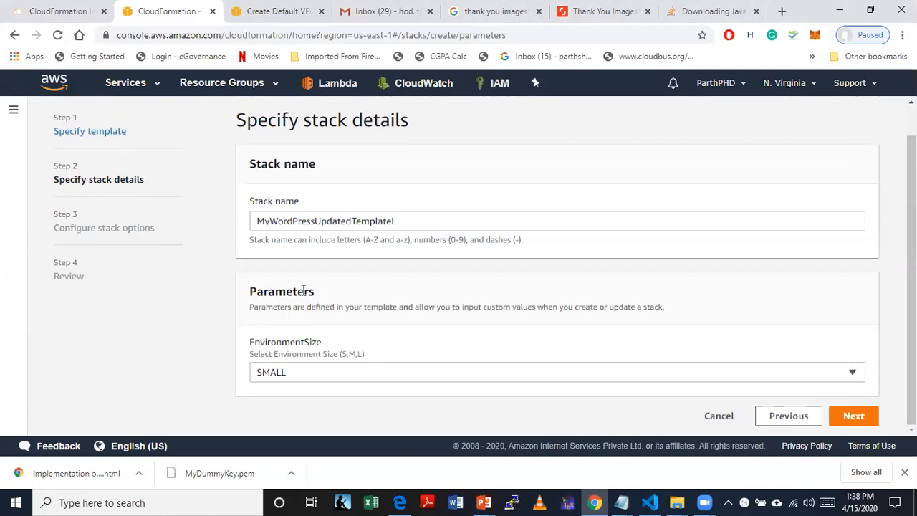
Step: Try MEDIUM for the EnvironmentSize parameter, set it back to SMALL, and continue to the stack options
{"action": "left_click", "coordinate": [285, 378]}
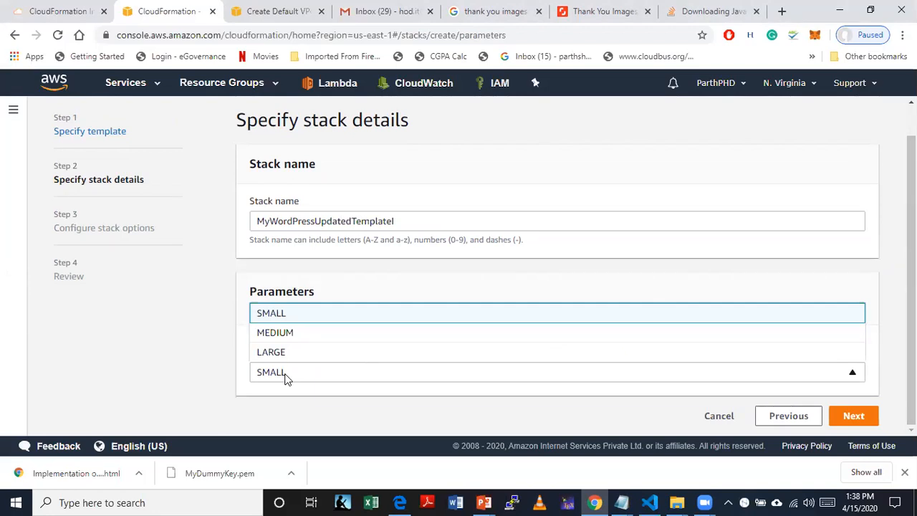
{"action": "left_click", "coordinate": [295, 336]}
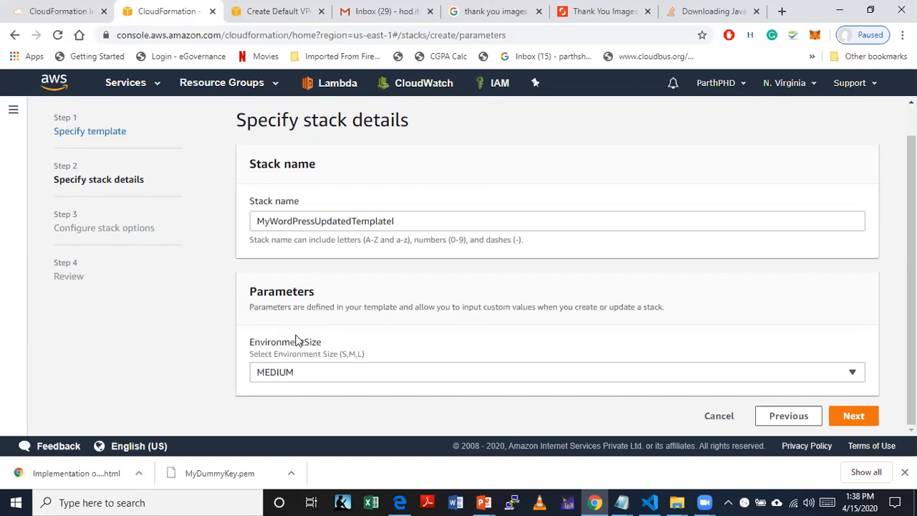
{"action": "left_click", "coordinate": [460, 374]}
{"action": "left_click", "coordinate": [349, 311]}
{"action": "left_click", "coordinate": [851, 417]}
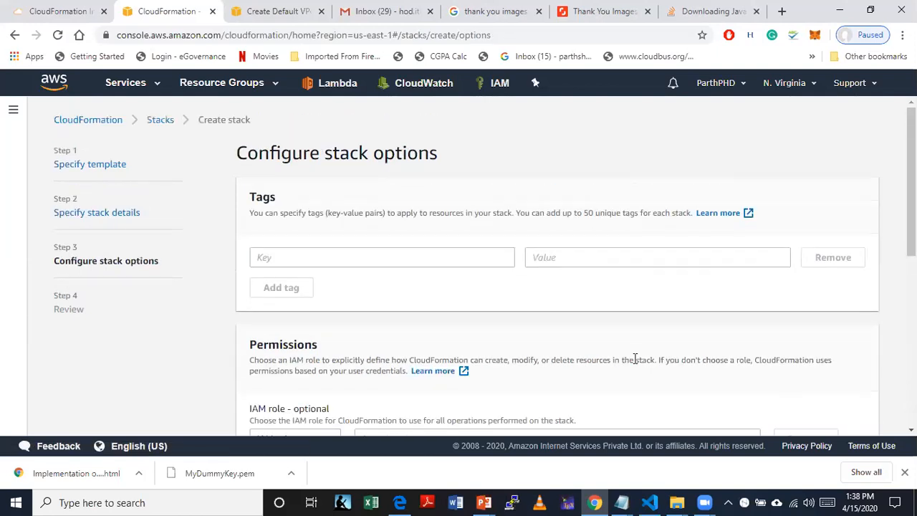
Step: Keep the default stack options, go through the review, and create the MyWordPressUpdatedTemplateI stack
{"action": "scroll", "coordinate": [485, 264], "scroll_direction": "down", "scroll_amount": 2}
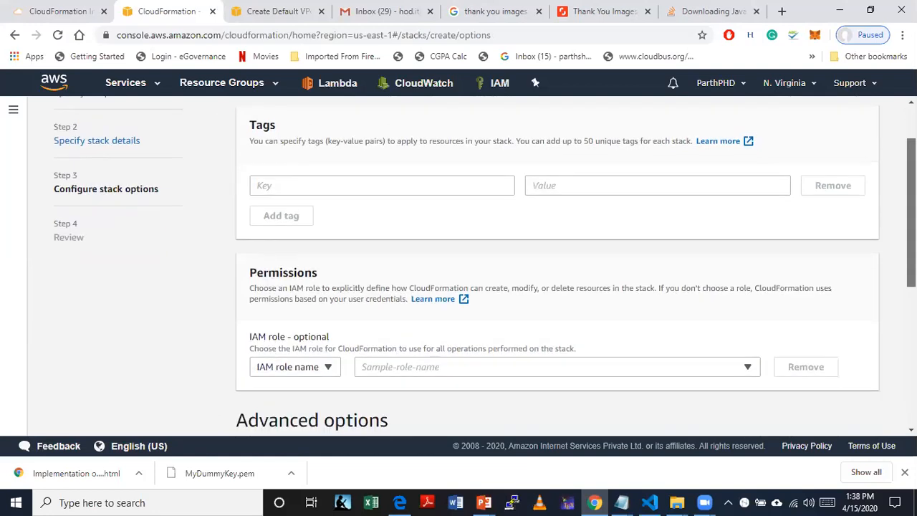
{"action": "scroll", "coordinate": [558, 344], "scroll_direction": "down", "scroll_amount": 3}
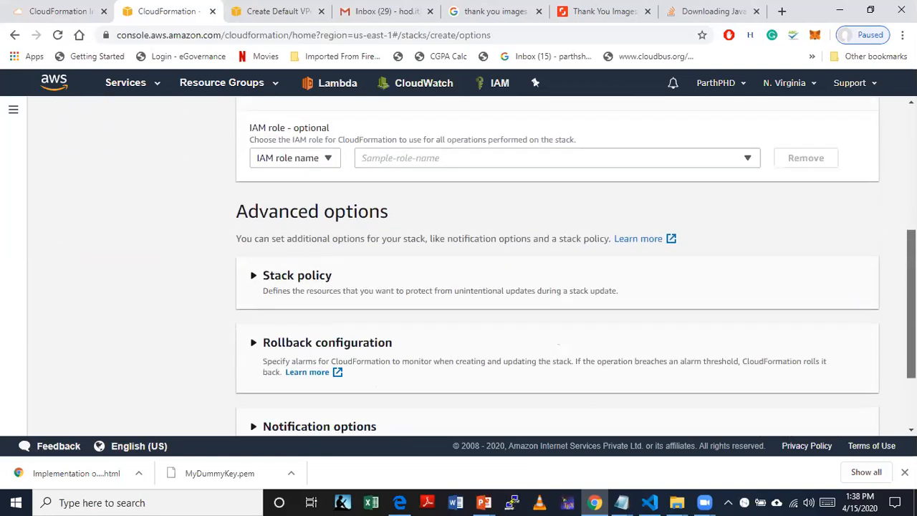
{"action": "scroll", "coordinate": [559, 344], "scroll_direction": "down", "scroll_amount": 2}
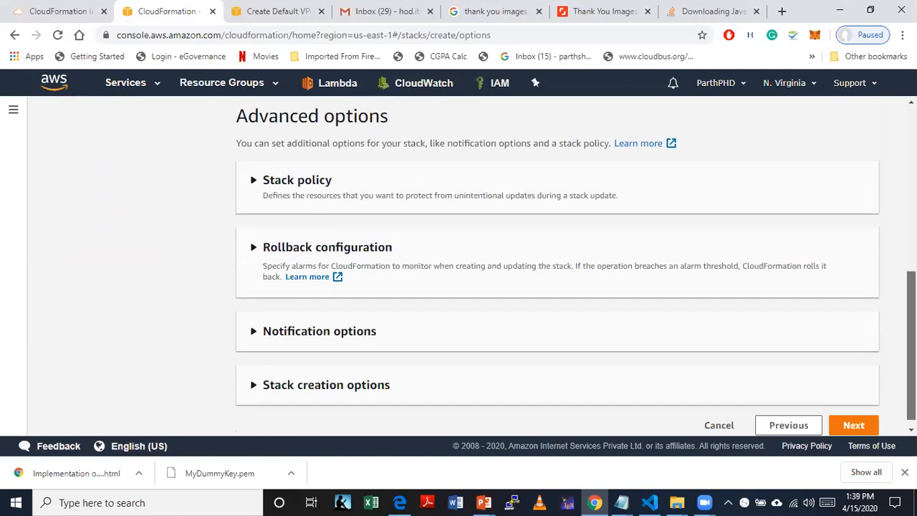
{"action": "left_click", "coordinate": [854, 419]}
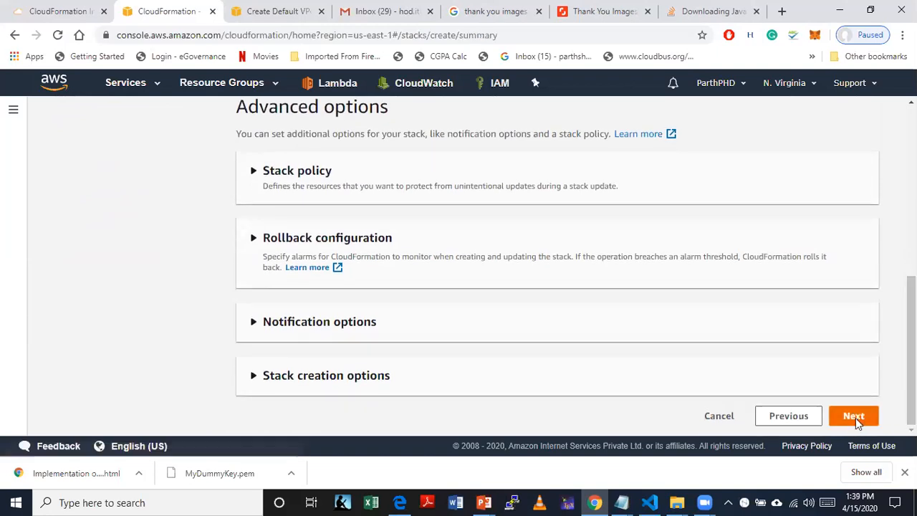
{"action": "left_click_drag", "start_coordinate": [912, 145], "coordinate": [911, 394]}
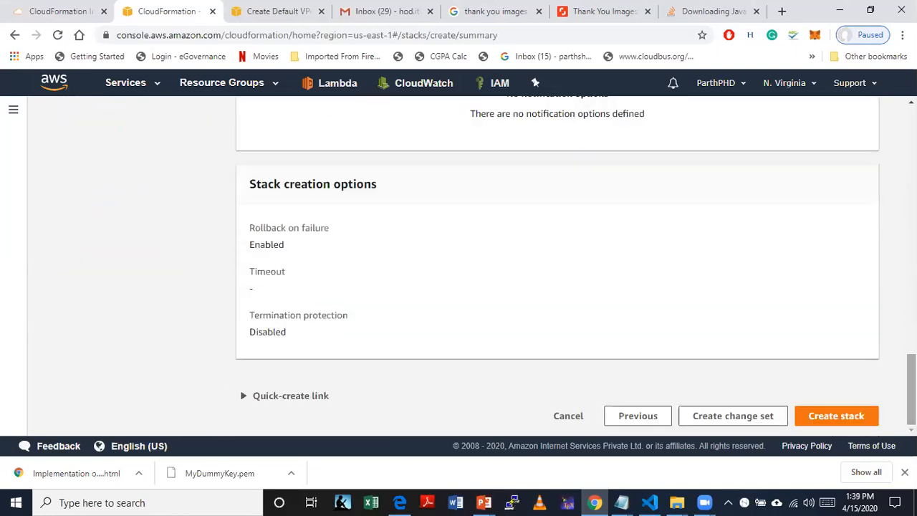
{"action": "left_click", "coordinate": [851, 422]}
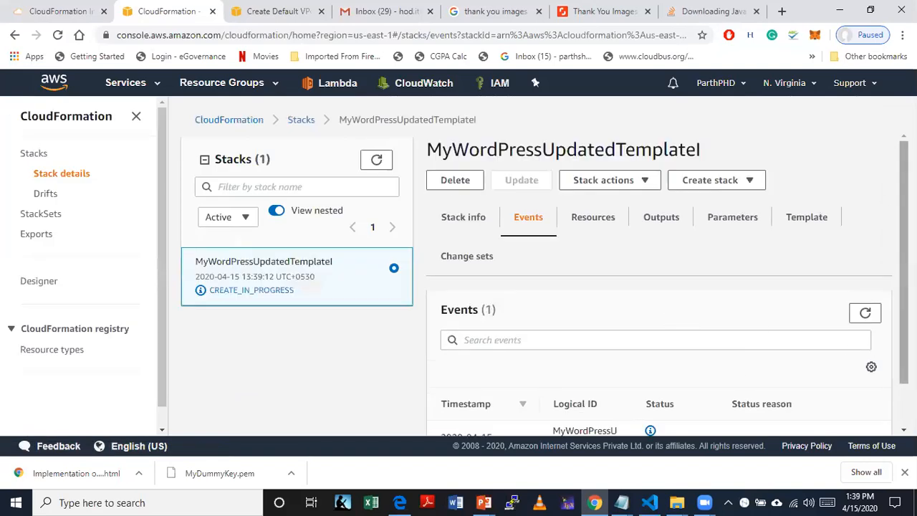
Step: Refresh the MyWordPressUpdatedTemplateI event list and examine the creation status of its resources
{"action": "scroll", "coordinate": [904, 300], "scroll_direction": "down", "scroll_amount": 2}
{"action": "left_click", "coordinate": [865, 262]}
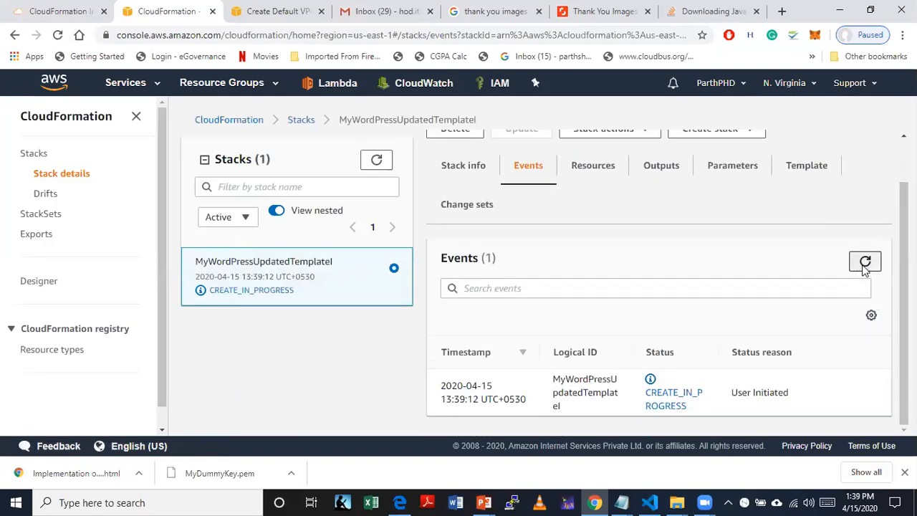
{"action": "scroll", "coordinate": [904, 287], "scroll_direction": "down", "scroll_amount": 3}
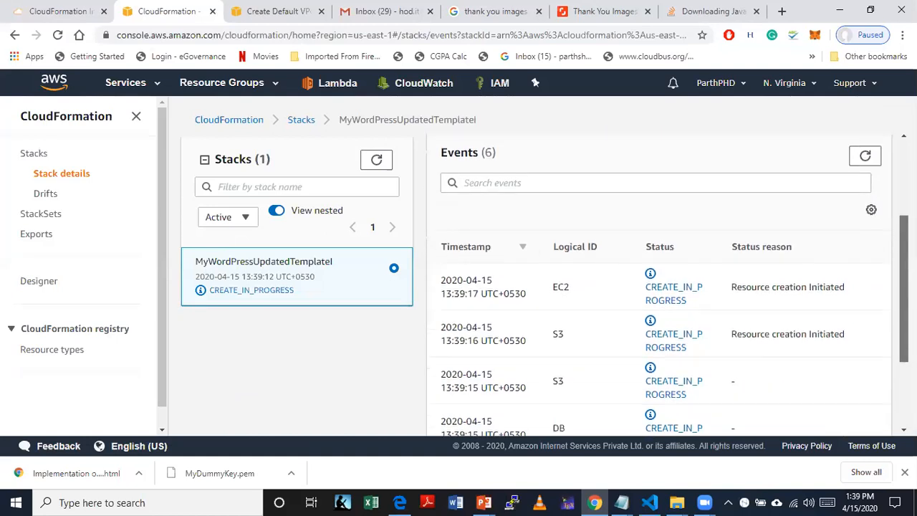
{"action": "scroll", "coordinate": [904, 286], "scroll_direction": "down", "scroll_amount": 1}
{"action": "scroll", "coordinate": [904, 287], "scroll_direction": "up", "scroll_amount": 4}
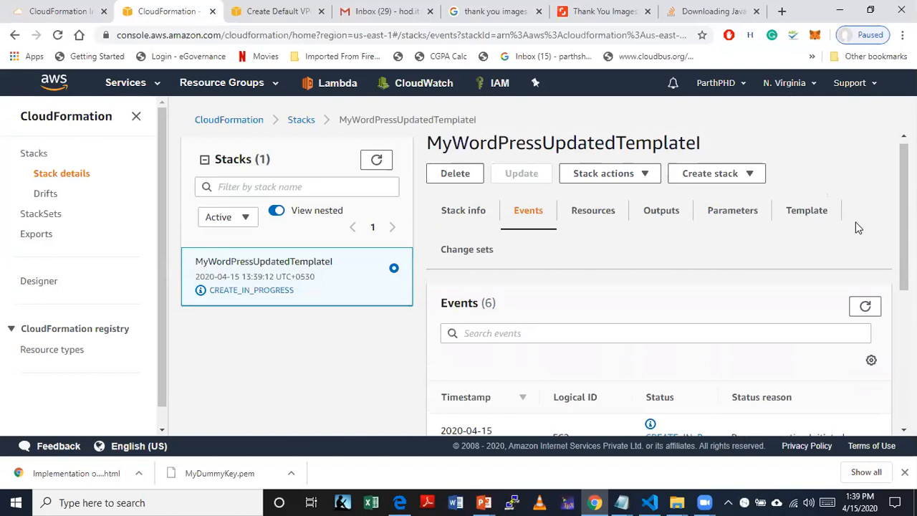
Step: Change the region to Asia Pacific (Mumbai) and start creating a new stack there
{"action": "left_click", "coordinate": [802, 89]}
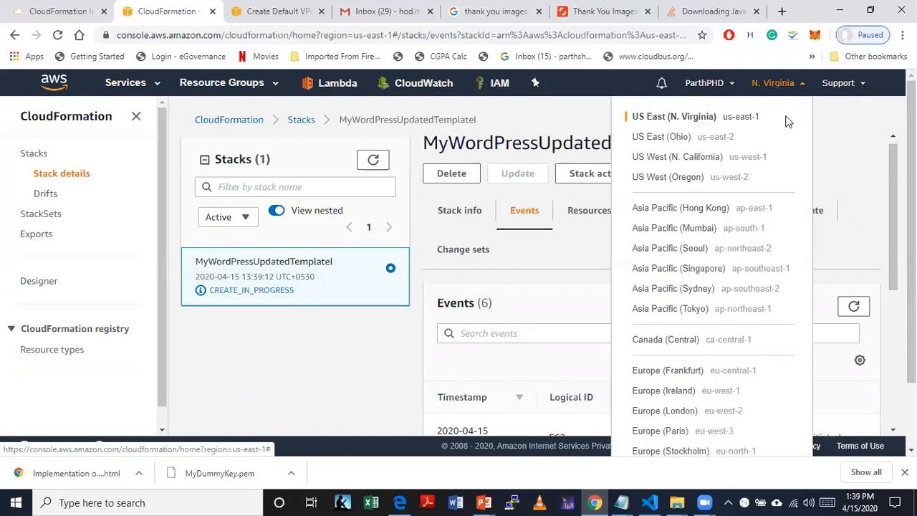
{"action": "left_click", "coordinate": [706, 230]}
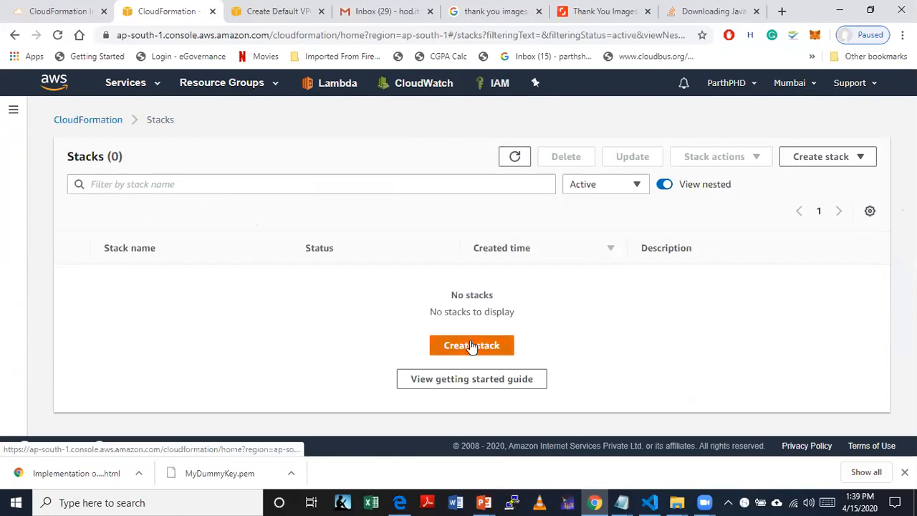
{"action": "left_click", "coordinate": [471, 349]}
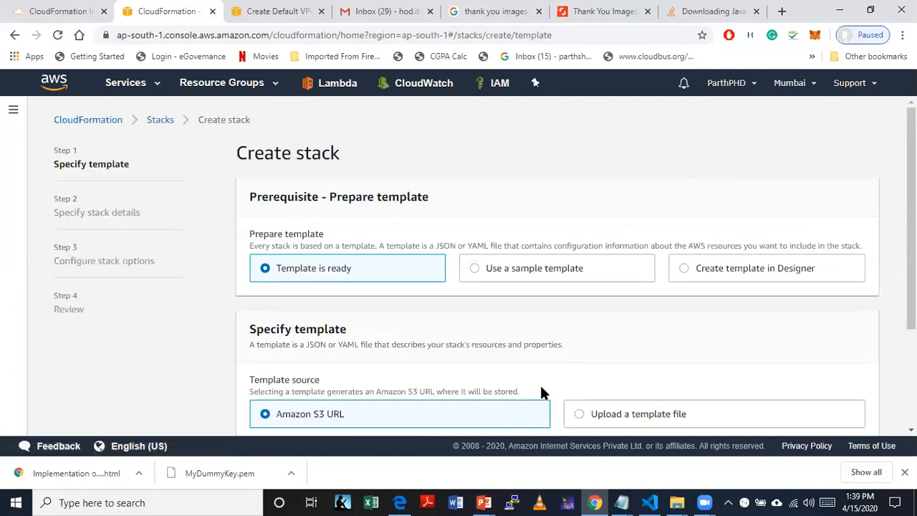
Step: Upload the YAML template wp-infrastructure-102-Linux1-distro-.yaml as the template source and continue to the stack details
{"action": "left_click", "coordinate": [580, 419]}
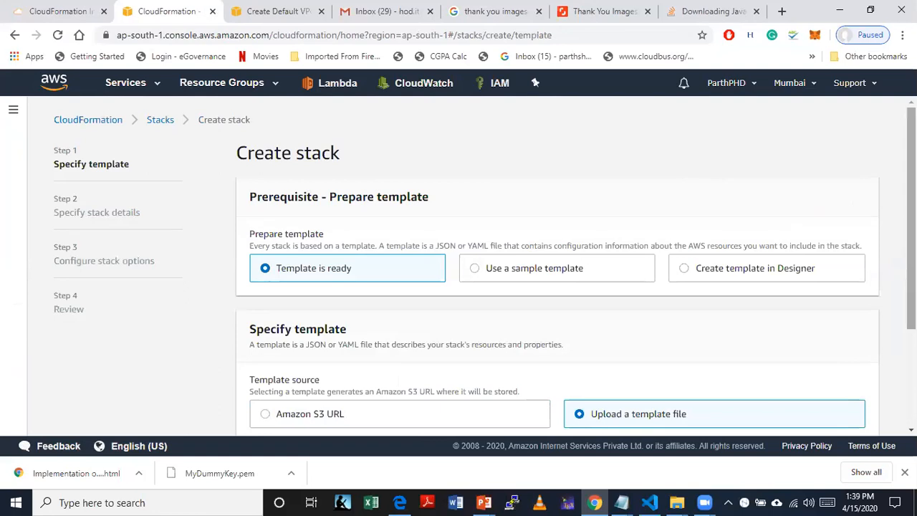
{"action": "scroll", "coordinate": [462, 373], "scroll_direction": "down", "scroll_amount": 3}
{"action": "left_click", "coordinate": [318, 323]}
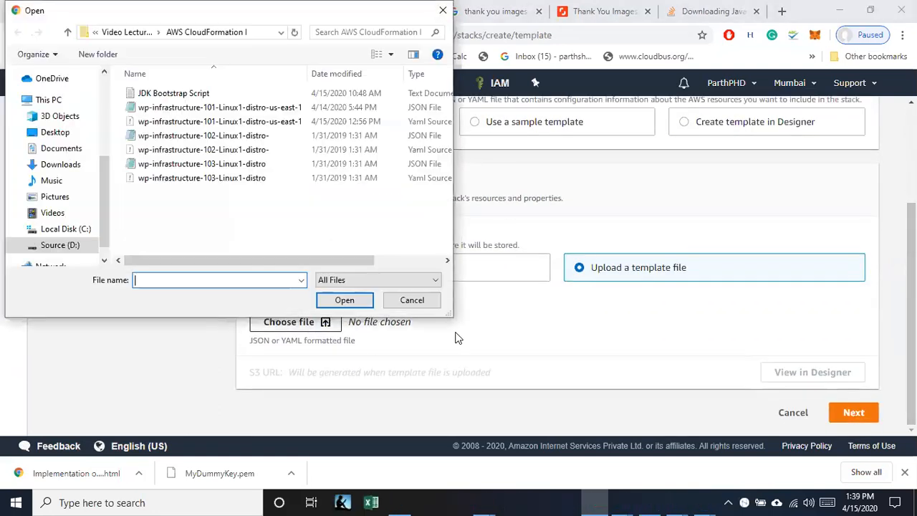
{"action": "left_click", "coordinate": [242, 151]}
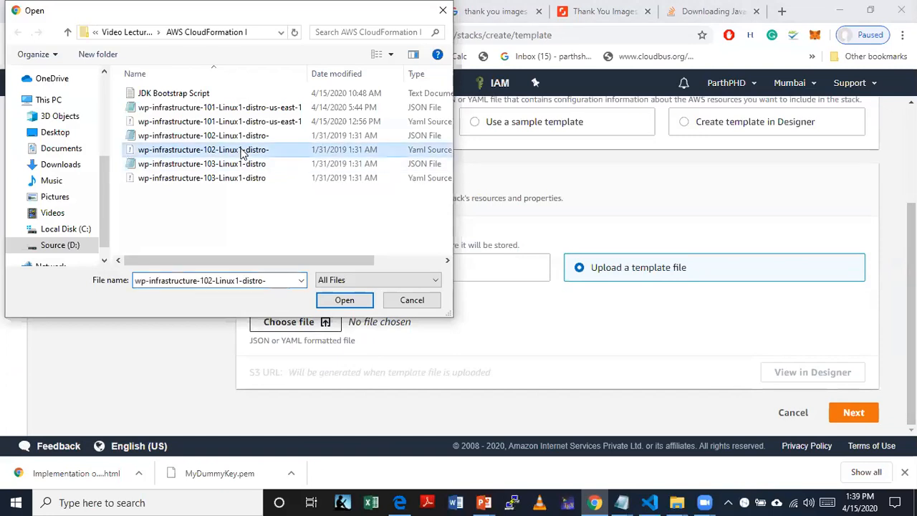
{"action": "left_click", "coordinate": [348, 299]}
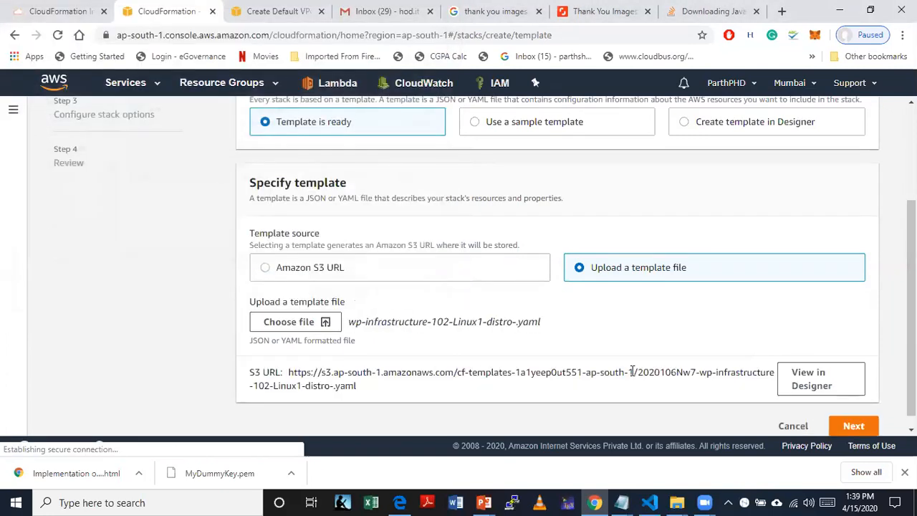
{"action": "left_click", "coordinate": [849, 426]}
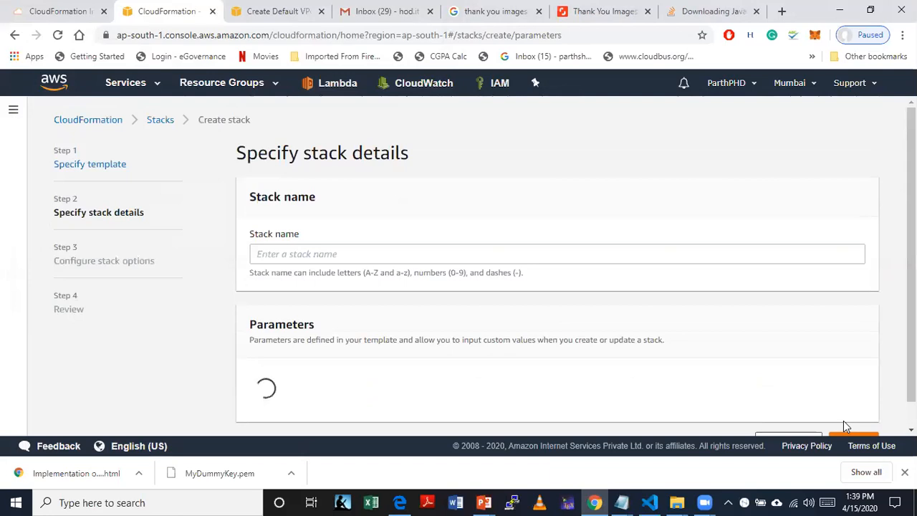
Step: Name the Mumbai stack MyWordPressUpdatedStackII, keep EnvironmentSize at SMALL, and continue to the stack options
{"action": "left_click", "coordinate": [487, 251]}
{"action": "type", "text": "MyWordPress"}
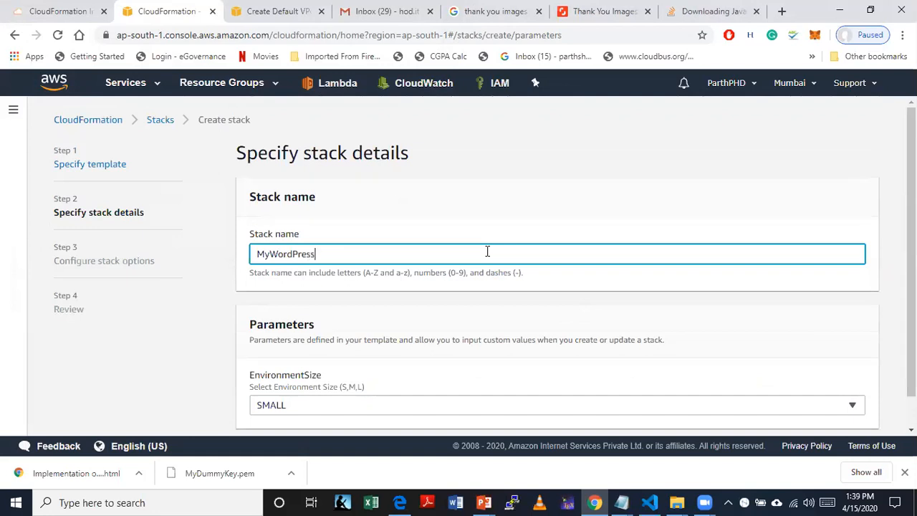
{"action": "type", "text": "UpdatedStackII"}
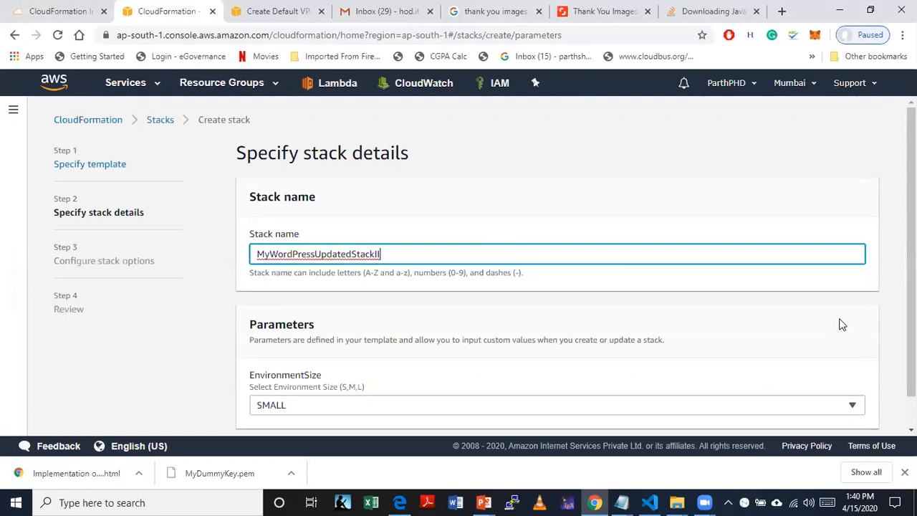
{"action": "left_click", "coordinate": [819, 406]}
{"action": "left_click", "coordinate": [819, 406]}
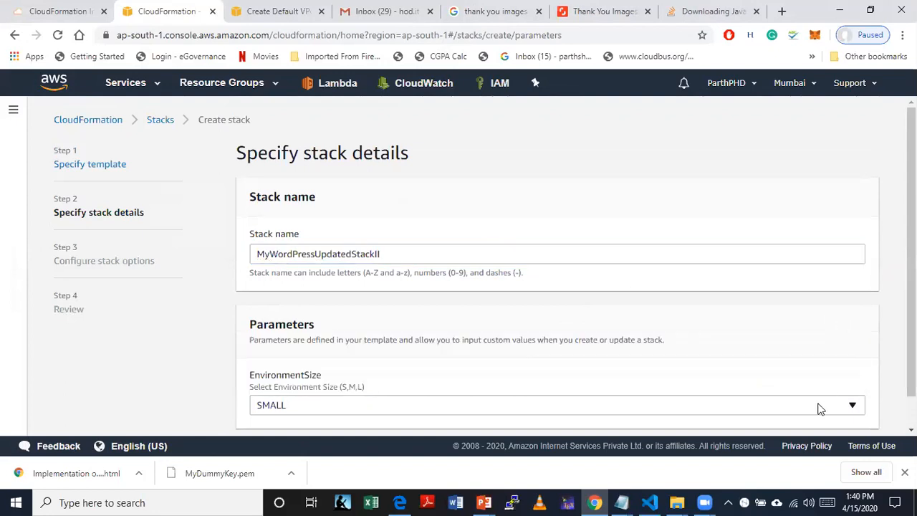
{"action": "scroll", "coordinate": [821, 406], "scroll_direction": "down", "scroll_amount": 1}
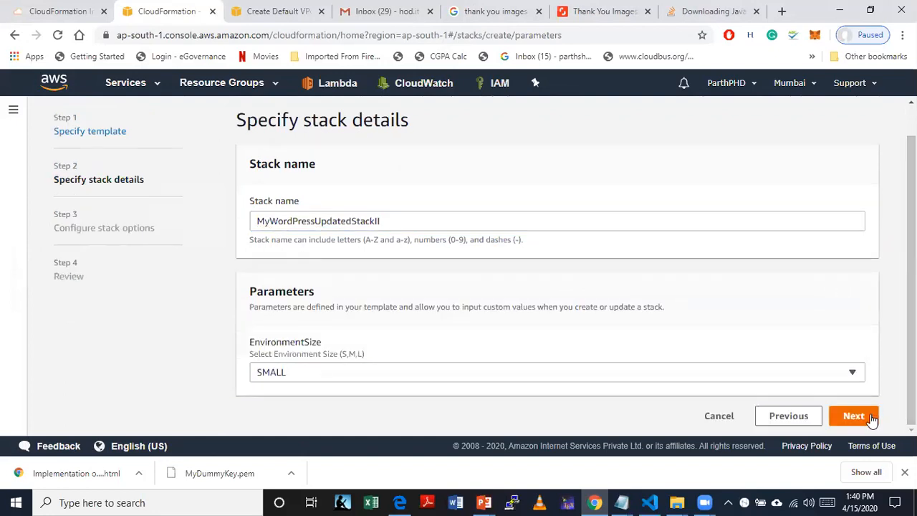
{"action": "left_click", "coordinate": [855, 416]}
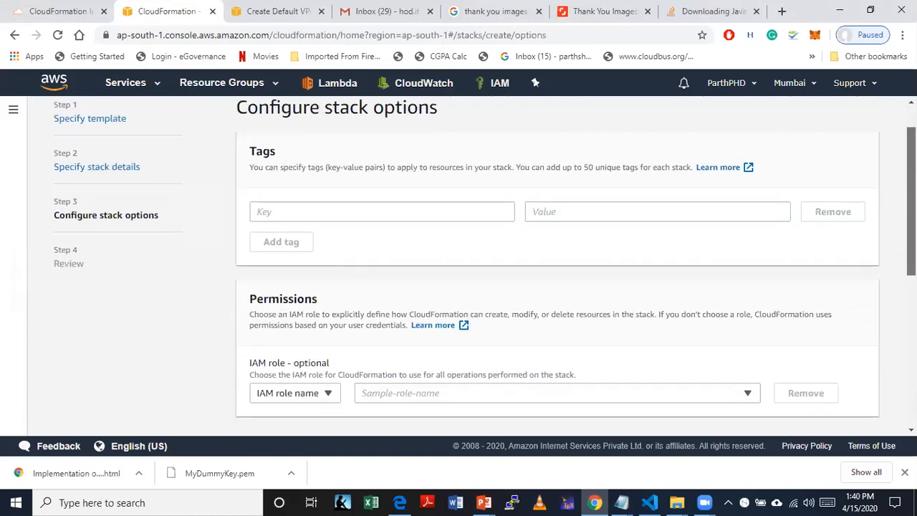
Step: Leave the stack options at their defaults, go through the review, and create the MyWordPressUpdatedStackII stack
{"action": "scroll", "coordinate": [485, 265], "scroll_direction": "down", "scroll_amount": 1}
{"action": "scroll", "coordinate": [485, 266], "scroll_direction": "down", "scroll_amount": 5}
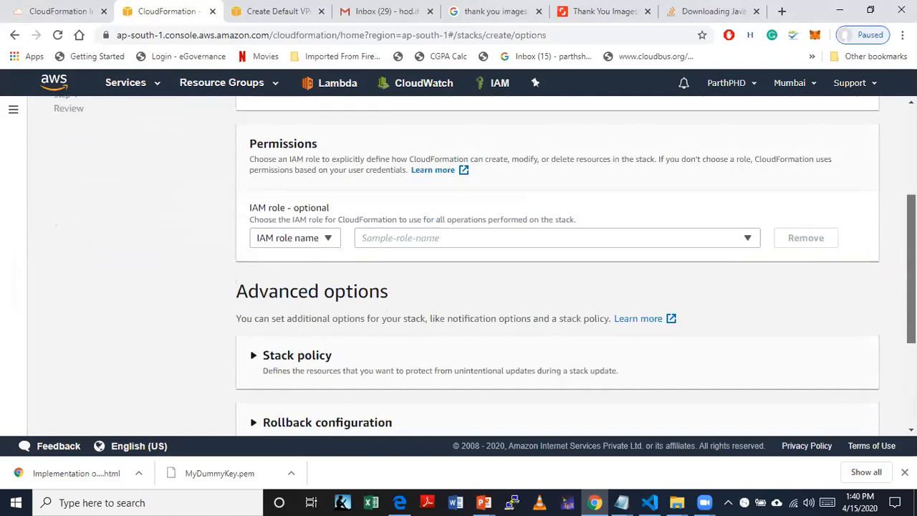
{"action": "left_click", "coordinate": [854, 416]}
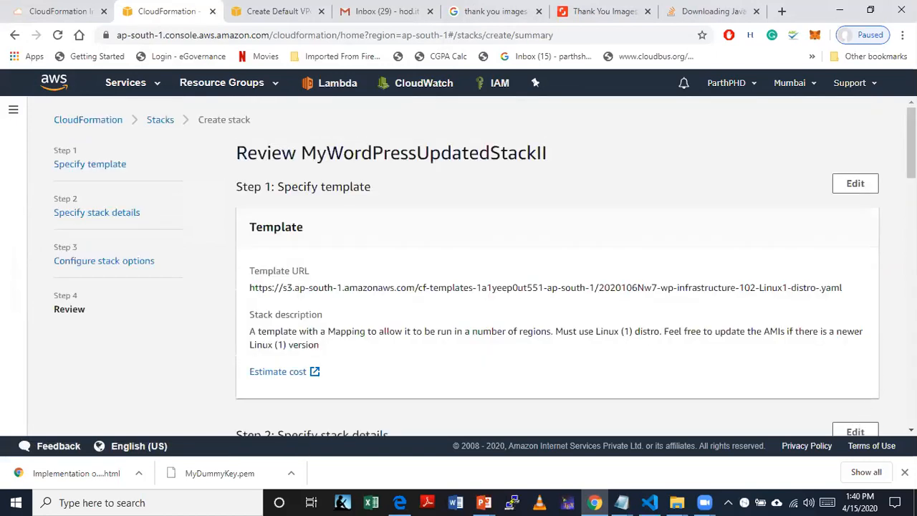
{"action": "left_click_drag", "start_coordinate": [911, 143], "coordinate": [910, 392]}
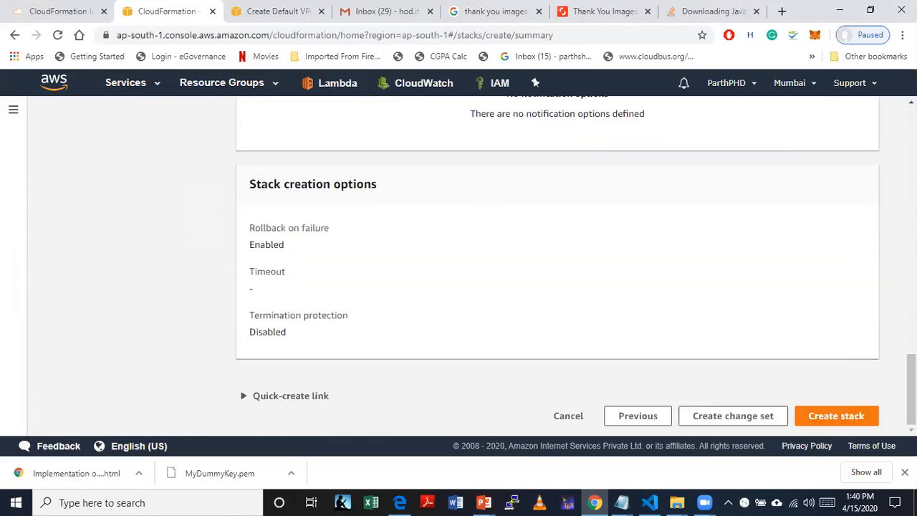
{"action": "left_click", "coordinate": [844, 422]}
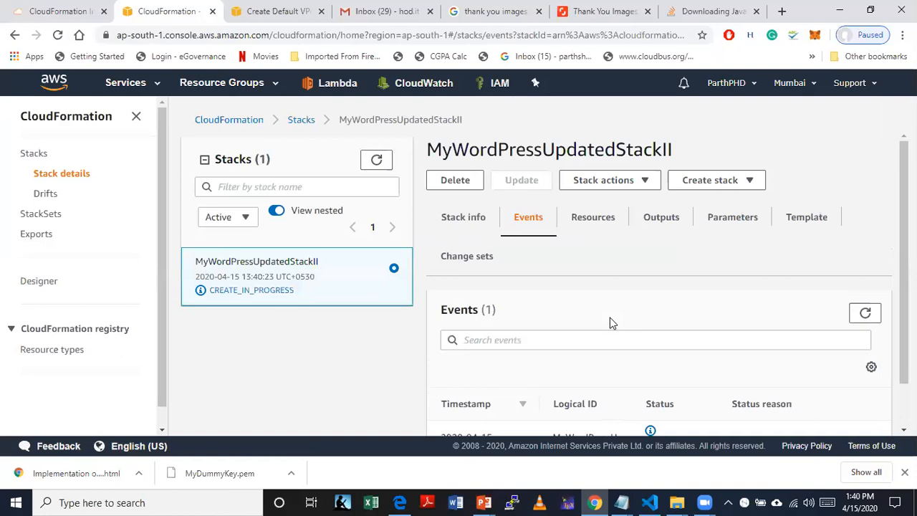
Step: Refresh the MyWordPressUpdatedStackII event list and read through its resource creation events
{"action": "left_click_drag", "start_coordinate": [905, 286], "coordinate": [904, 328]}
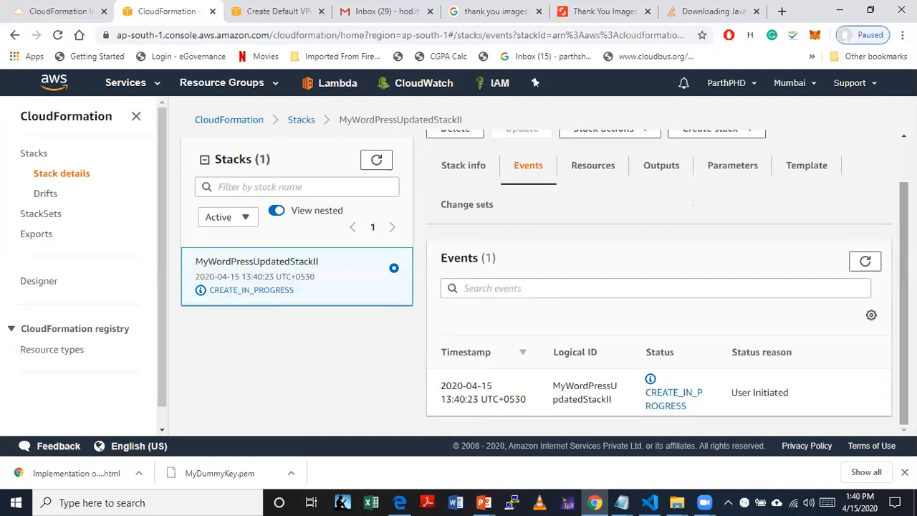
{"action": "left_click", "coordinate": [865, 265]}
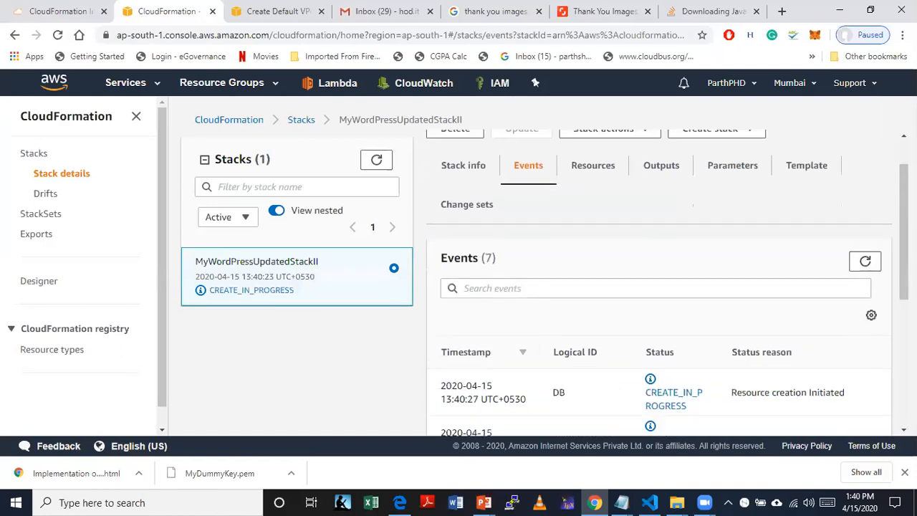
{"action": "left_click_drag", "start_coordinate": [905, 269], "coordinate": [905, 394]}
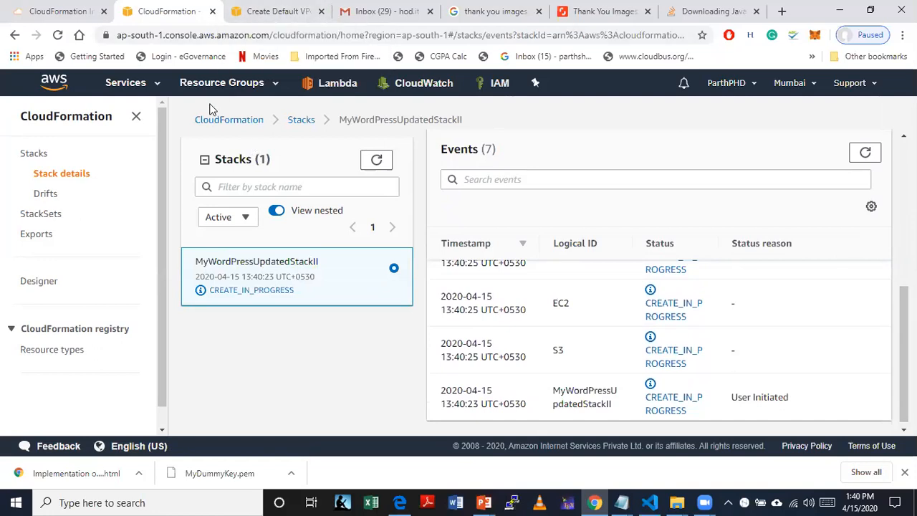
Step: Copy the Mumbai stack page's address and open it in the browser tab showing the Create Default VPC page
{"action": "left_click", "coordinate": [238, 40]}
{"action": "key", "text": "ctrl+c"}
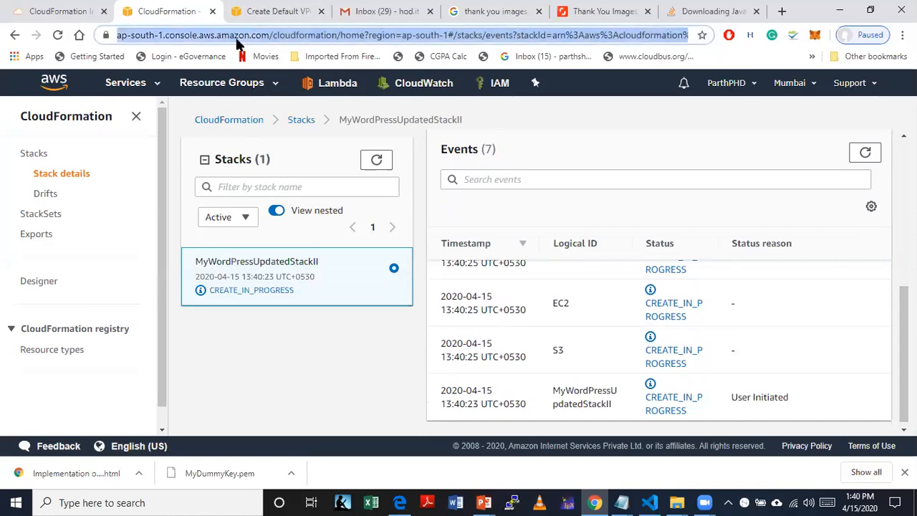
{"action": "key", "text": "ctrl+Tab"}
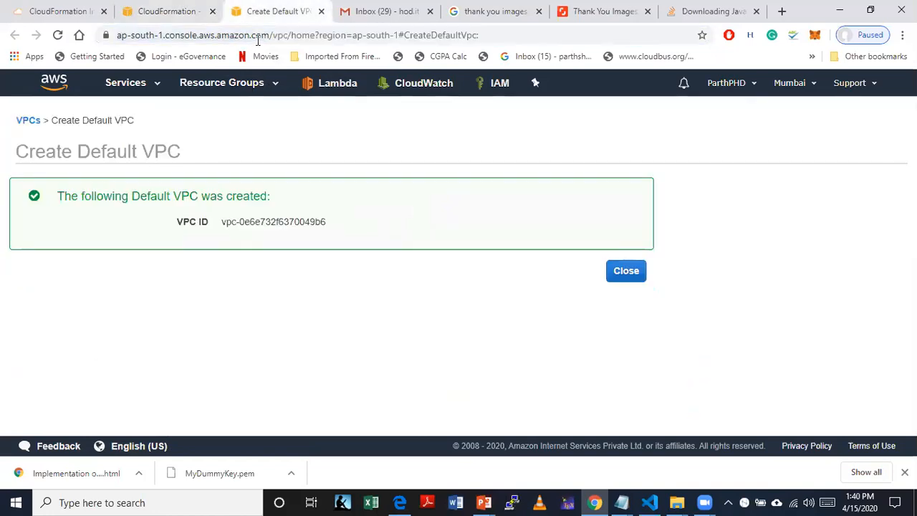
{"action": "left_click", "coordinate": [258, 36]}
{"action": "key", "text": "ctrl+v"}
{"action": "key", "text": "Return"}
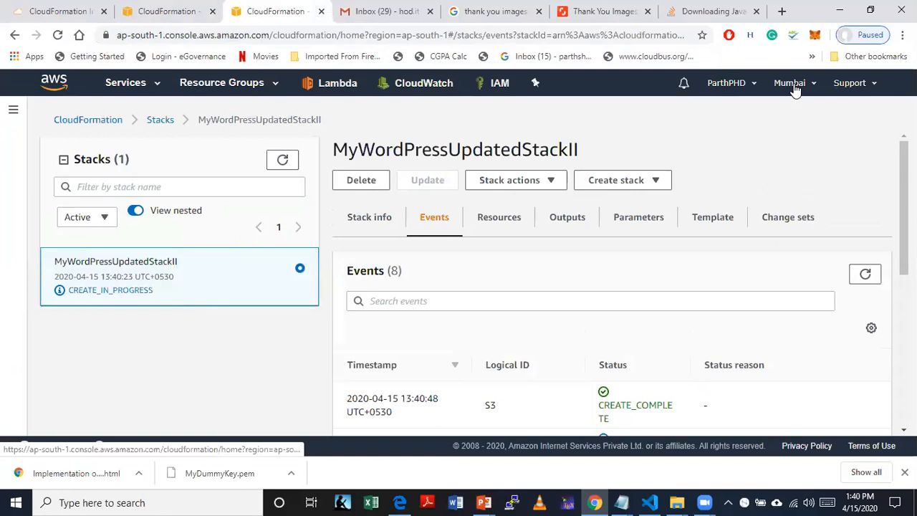
Step: Switch the console region to N. Virginia, open the MyWordPressUpdatedTemplateI stack, and list its resources
{"action": "left_click", "coordinate": [793, 86]}
{"action": "left_click", "coordinate": [686, 118]}
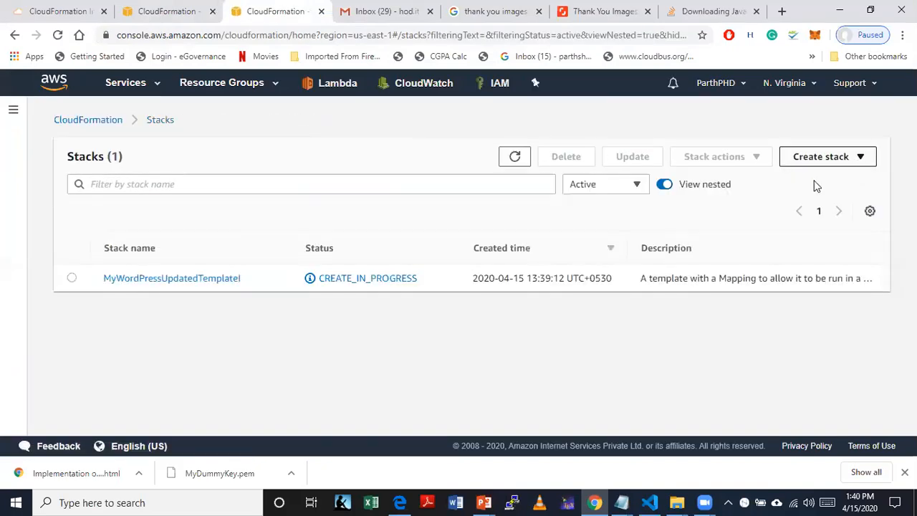
{"action": "left_click", "coordinate": [236, 282]}
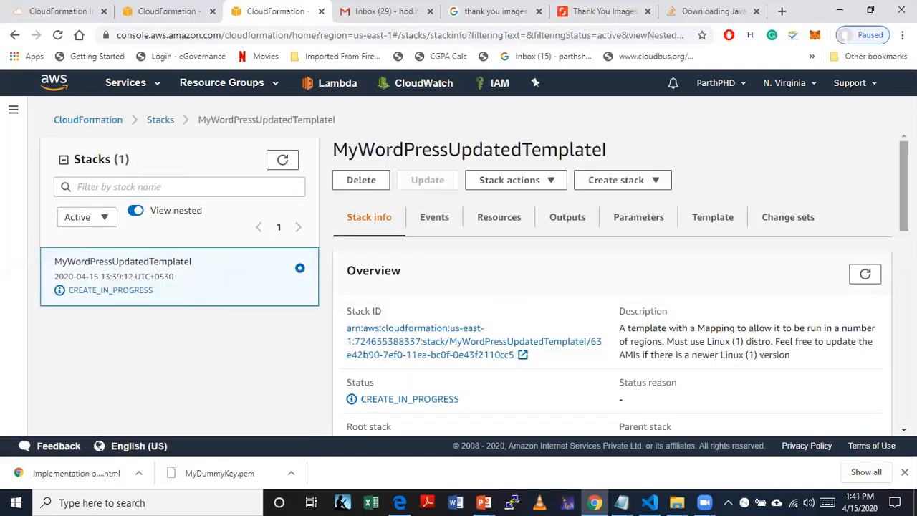
{"action": "scroll", "coordinate": [612, 286], "scroll_direction": "down", "scroll_amount": 2}
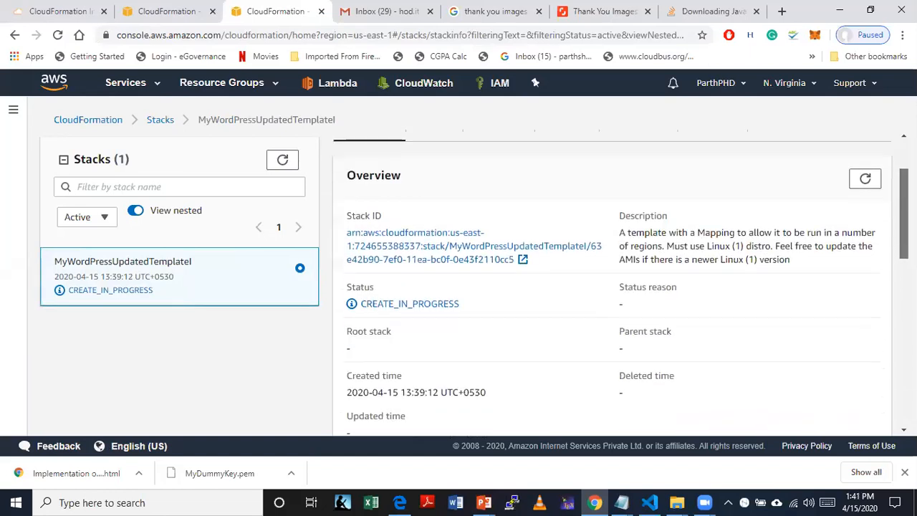
{"action": "scroll", "coordinate": [835, 184], "scroll_direction": "up", "scroll_amount": 3}
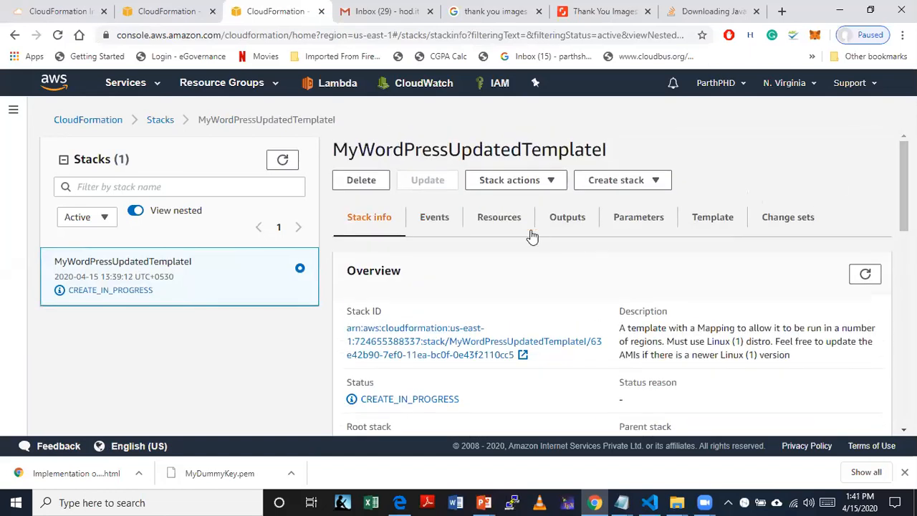
{"action": "left_click", "coordinate": [510, 223]}
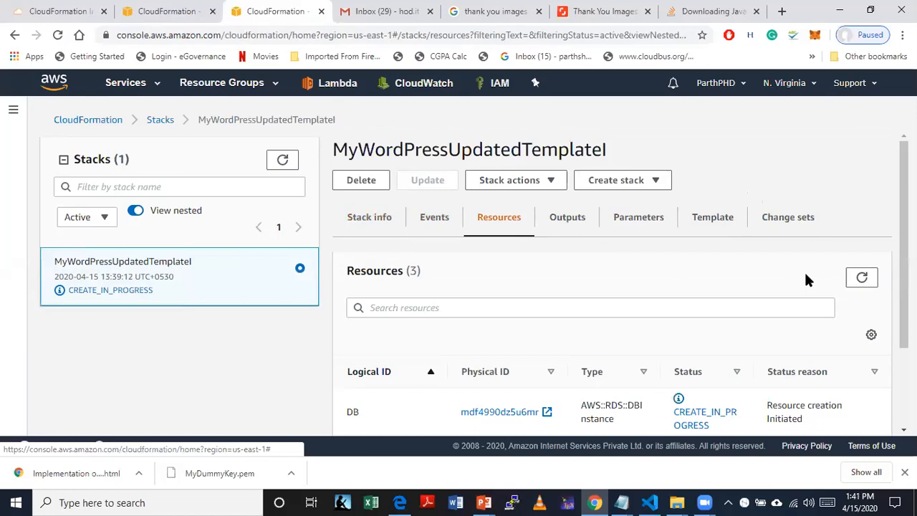
{"action": "scroll", "coordinate": [806, 276], "scroll_direction": "down", "scroll_amount": 3}
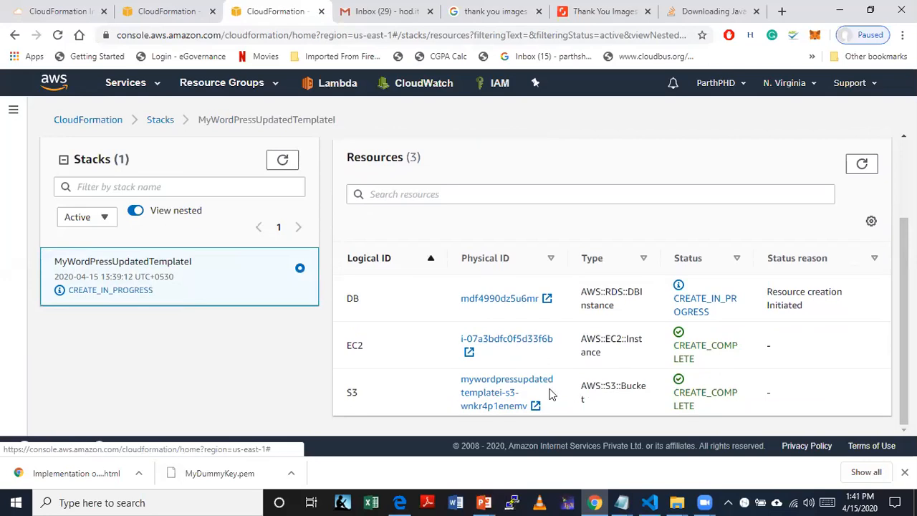
Step: Open the S3 bucket of MyWordPressUpdatedTemplateI to check its region, close its browser tab, and refresh the stack's resource list
{"action": "left_click", "coordinate": [493, 389]}
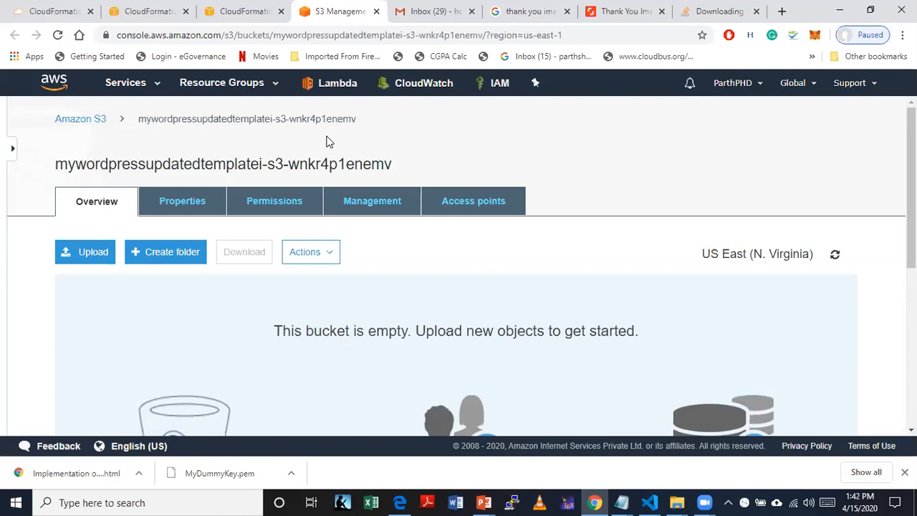
{"action": "left_click", "coordinate": [376, 11]}
{"action": "left_click", "coordinate": [867, 169]}
{"action": "mouse_move", "coordinate": [904, 265]}
{"action": "left_mouse_down"}
{"action": "mouse_move", "coordinate": [904, 228]}
{"action": "mouse_move", "coordinate": [905, 255]}
{"action": "left_mouse_up"}
Step: Go to the Mumbai stack's browser tab, refresh the MyWordPressUpdatedStackII events, and look through the stack's resources
{"action": "left_click", "coordinate": [161, 11]}
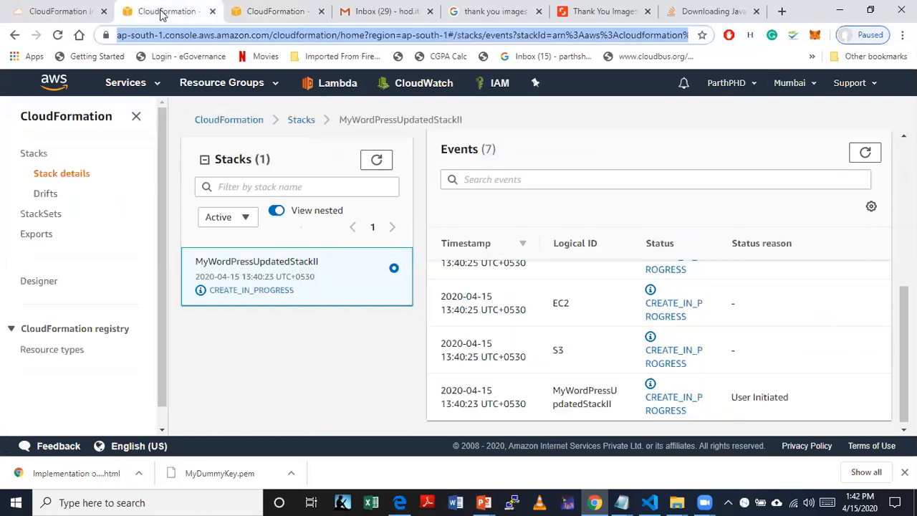
{"action": "left_click", "coordinate": [865, 154]}
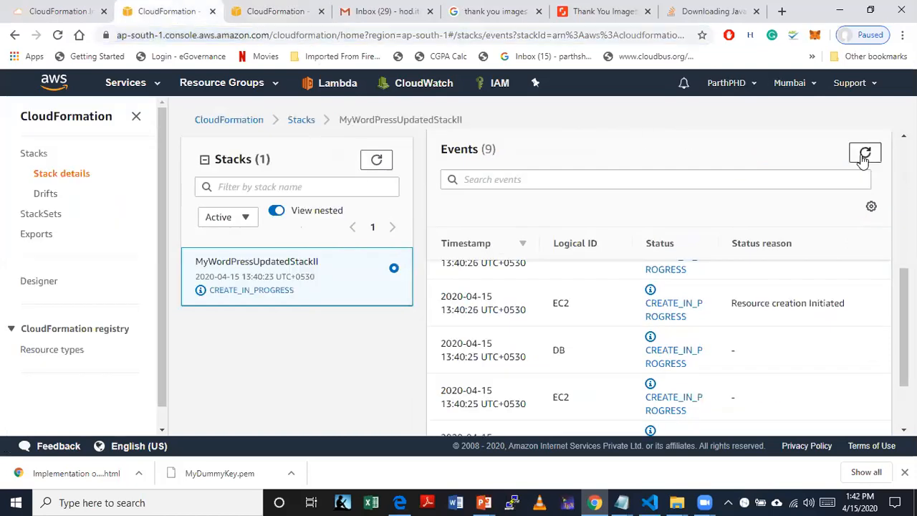
{"action": "left_click_drag", "start_coordinate": [904, 297], "coordinate": [904, 191]}
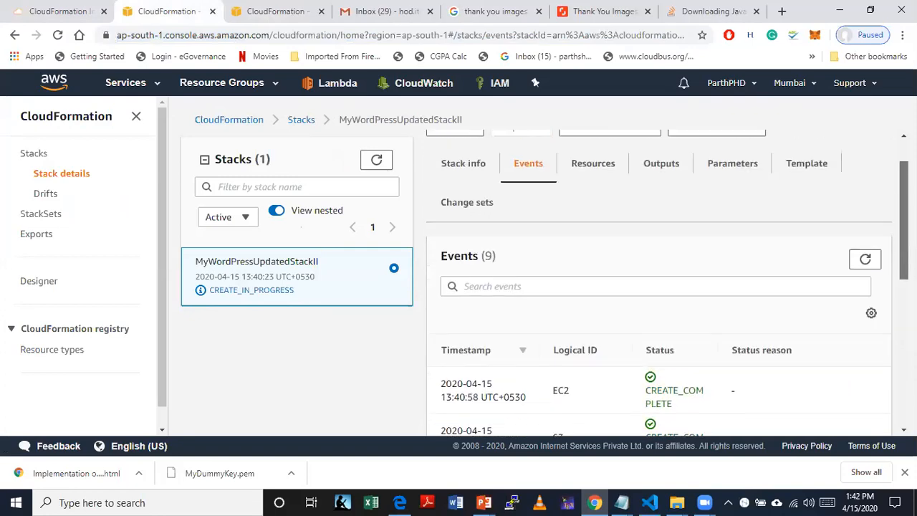
{"action": "left_click", "coordinate": [601, 159]}
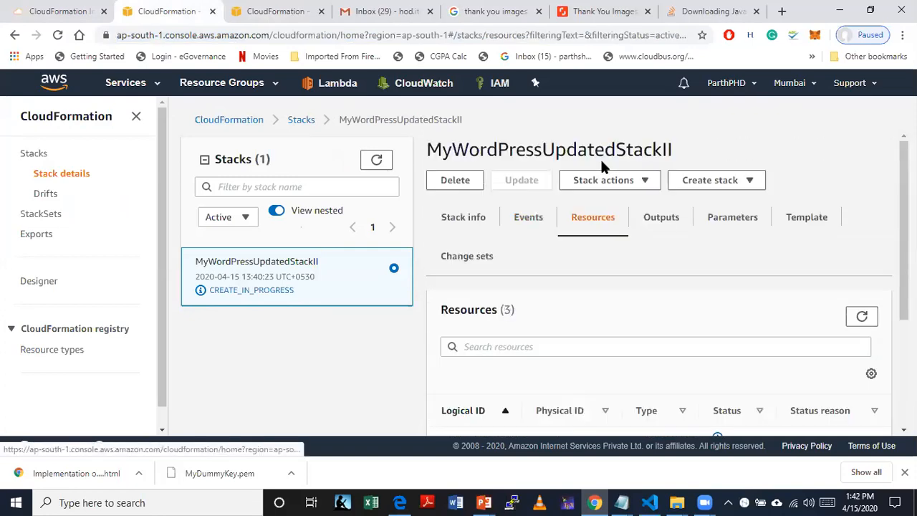
{"action": "left_click_drag", "start_coordinate": [904, 215], "coordinate": [904, 319]}
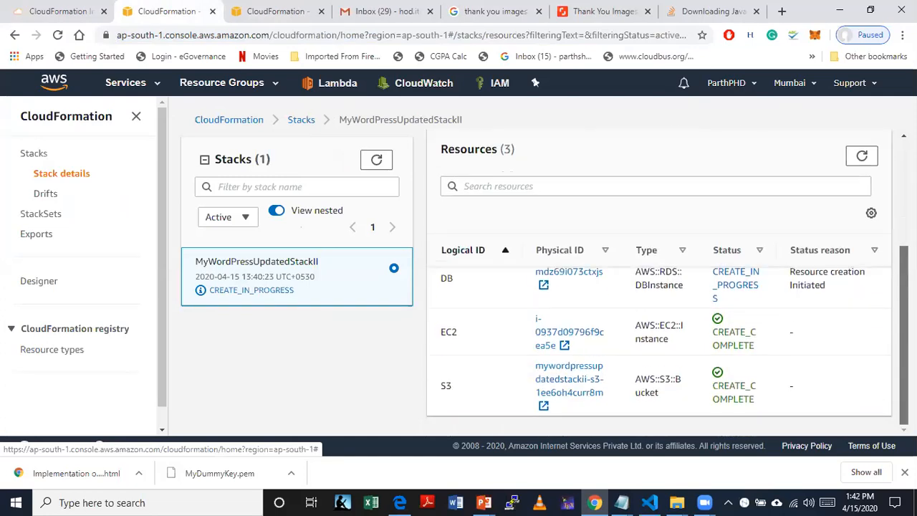
Step: Open the S3 bucket of MyWordPressUpdatedStackII to check its region, and close the bucket's browser tab
{"action": "left_click", "coordinate": [571, 398]}
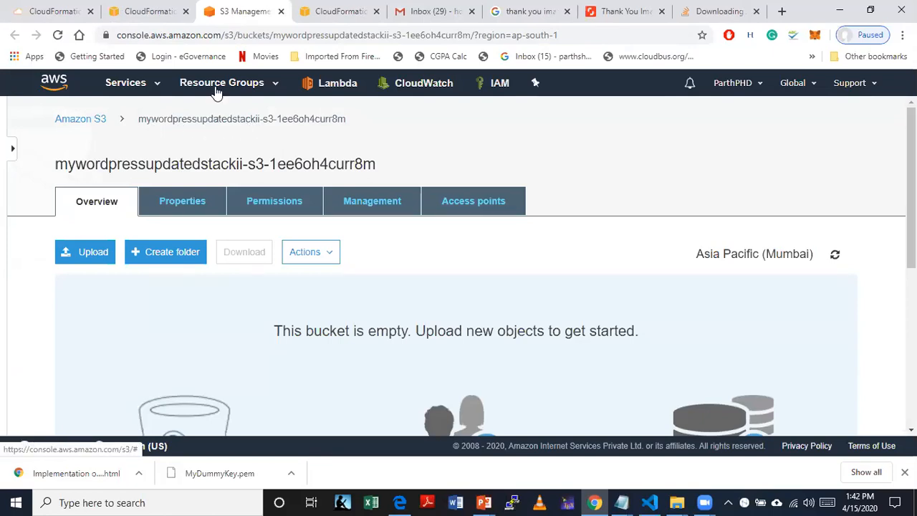
{"action": "left_click", "coordinate": [153, 20]}
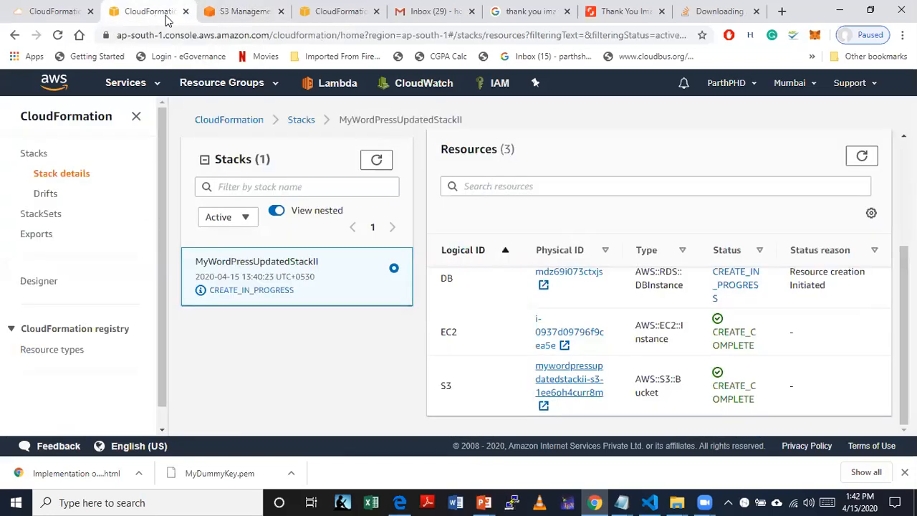
{"action": "left_click", "coordinate": [232, 19]}
{"action": "left_click", "coordinate": [280, 11]}
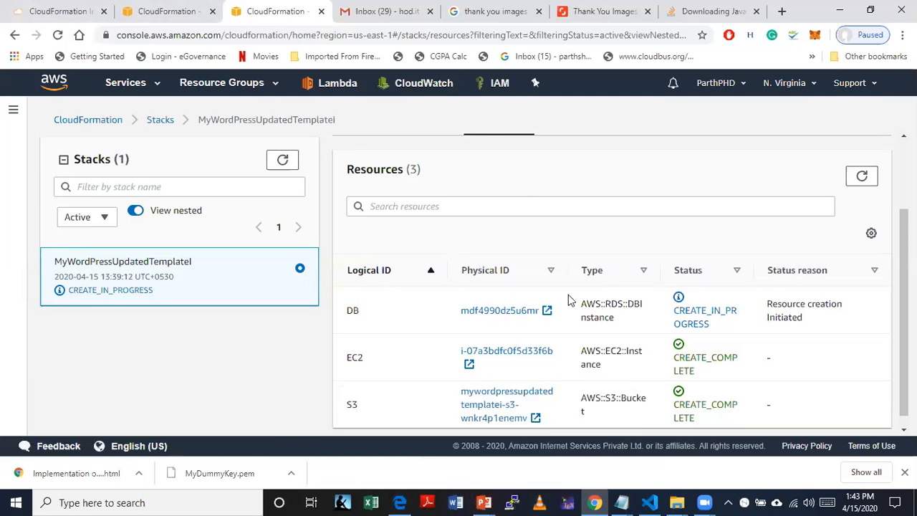
Step: Consult the "Things to demonstrate" note in Notepad and return to the N. Virginia stack's resources in Chrome
{"action": "mouse_move", "coordinate": [628, 501]}
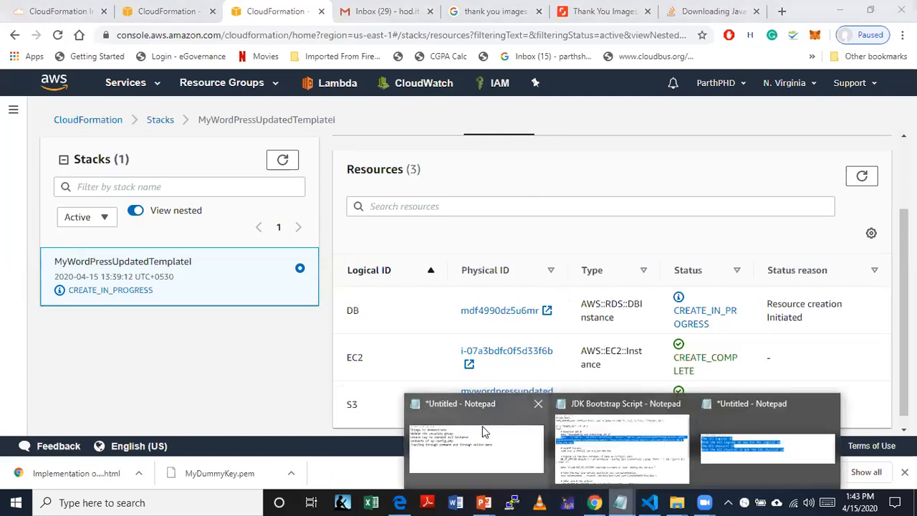
{"action": "left_click", "coordinate": [473, 430]}
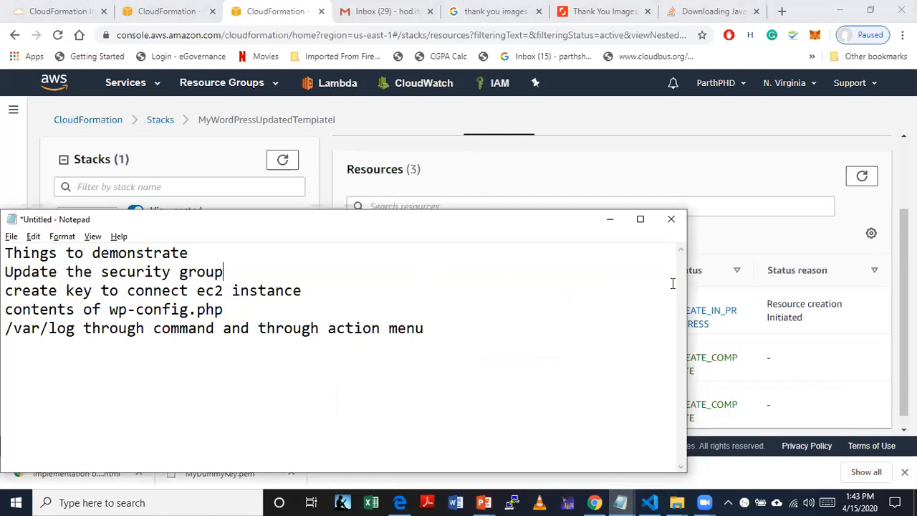
{"action": "left_click", "coordinate": [767, 298]}
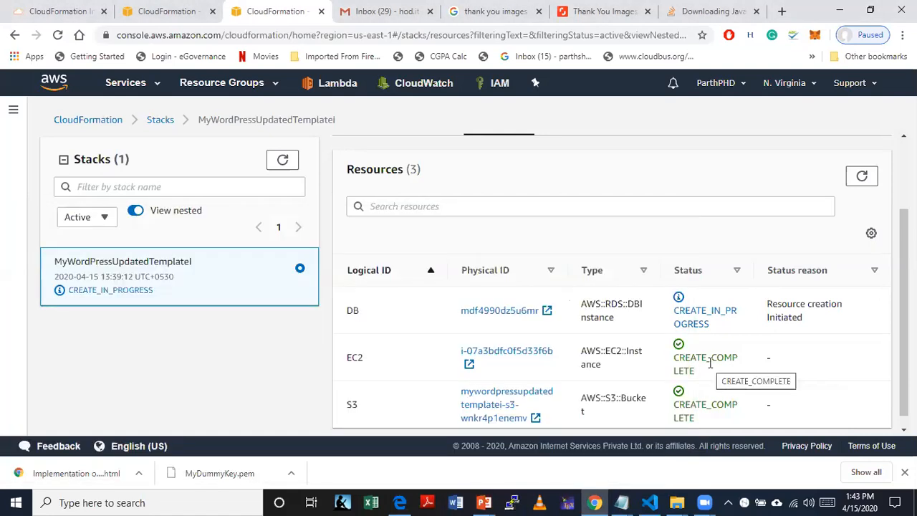
Step: Open the EC2 instance of MyWordPressUpdatedTemplateI from the resource list and go to its default security group
{"action": "left_click", "coordinate": [505, 351]}
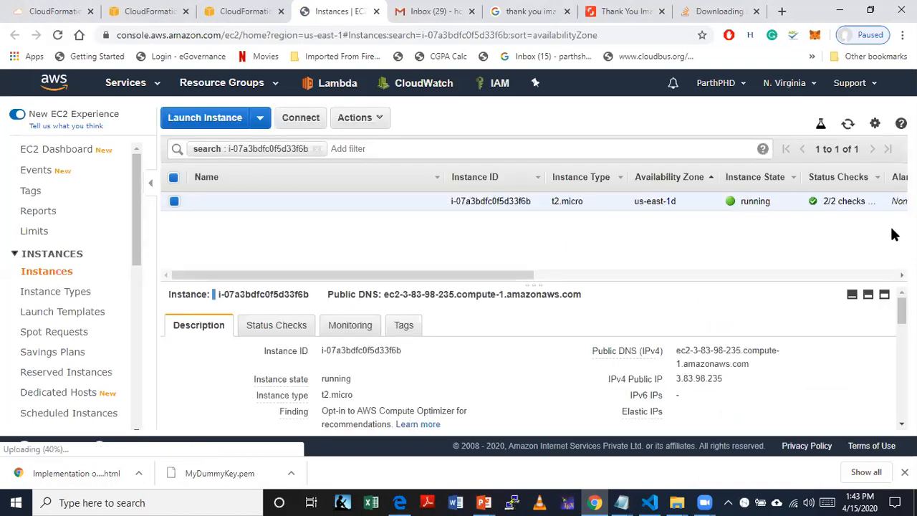
{"action": "left_click", "coordinate": [886, 297]}
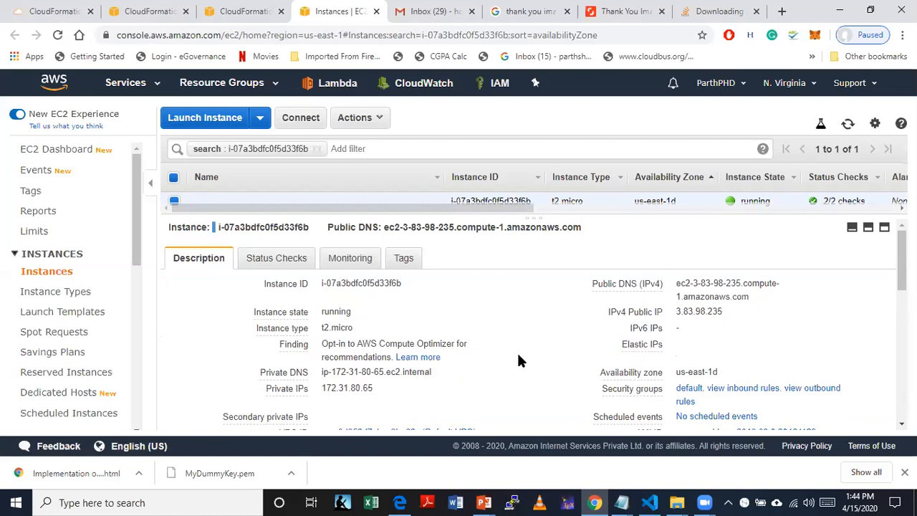
{"action": "left_click", "coordinate": [686, 390]}
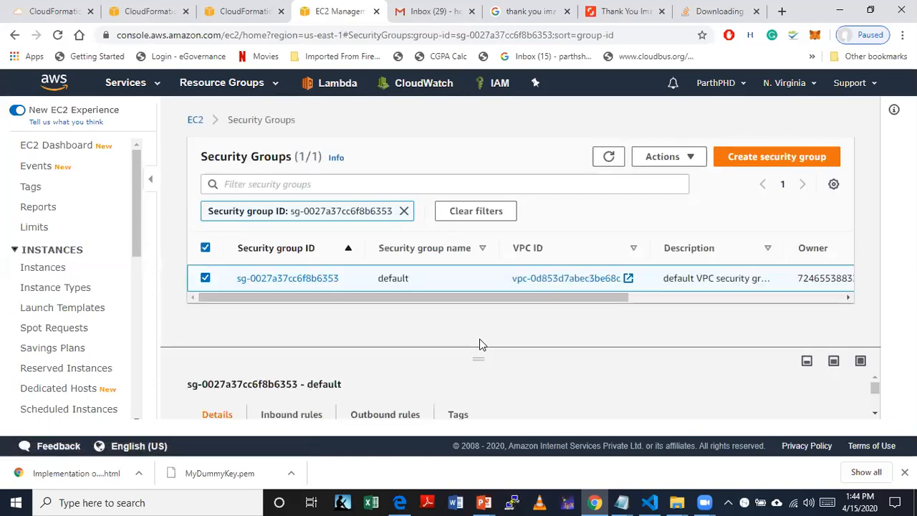
Step: Enlarge the default security group's details and examine its outbound and inbound rules, including the inbound rule's source
{"action": "left_click", "coordinate": [861, 360]}
{"action": "left_click_drag", "start_coordinate": [875, 297], "coordinate": [884, 334]}
{"action": "scroll", "coordinate": [884, 334], "scroll_direction": "up", "scroll_amount": 2}
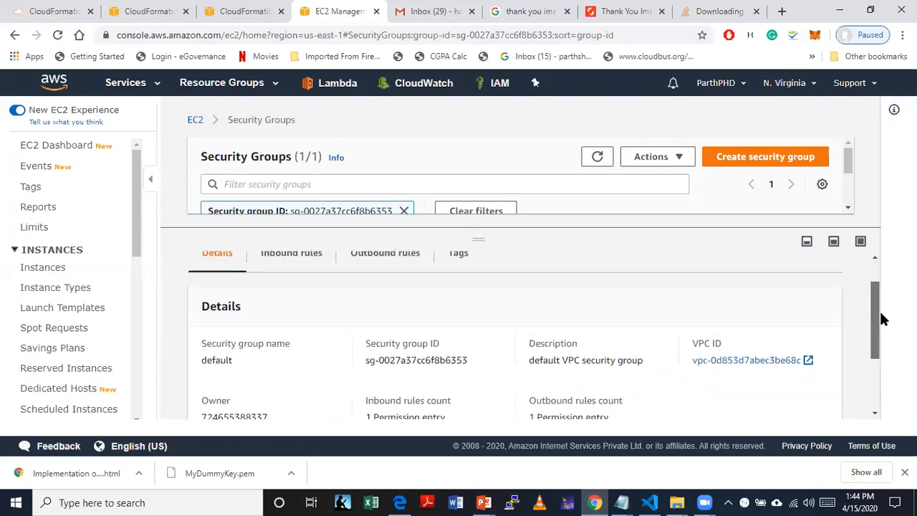
{"action": "left_click", "coordinate": [291, 264]}
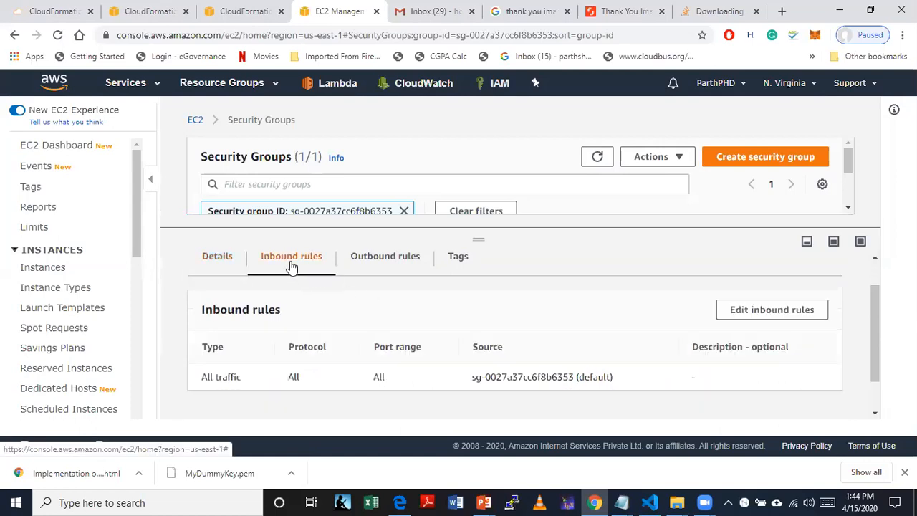
{"action": "left_click", "coordinate": [377, 259]}
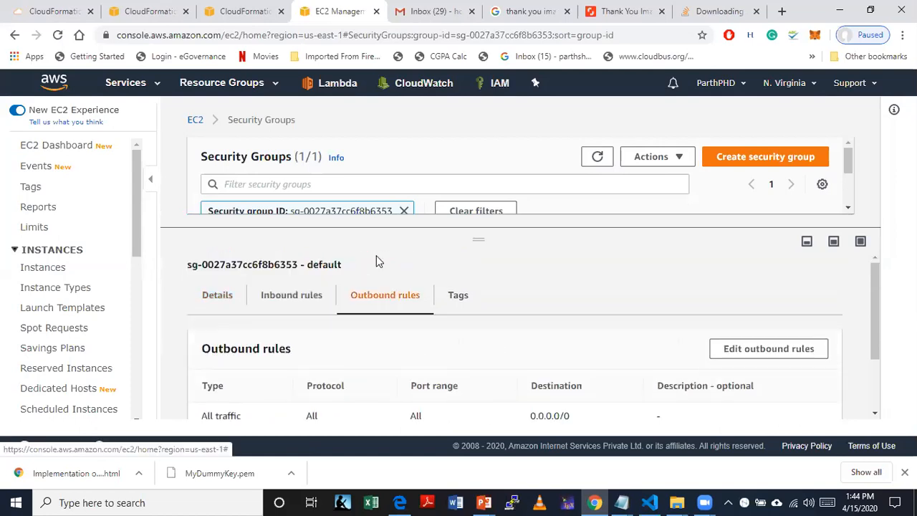
{"action": "left_click", "coordinate": [304, 301]}
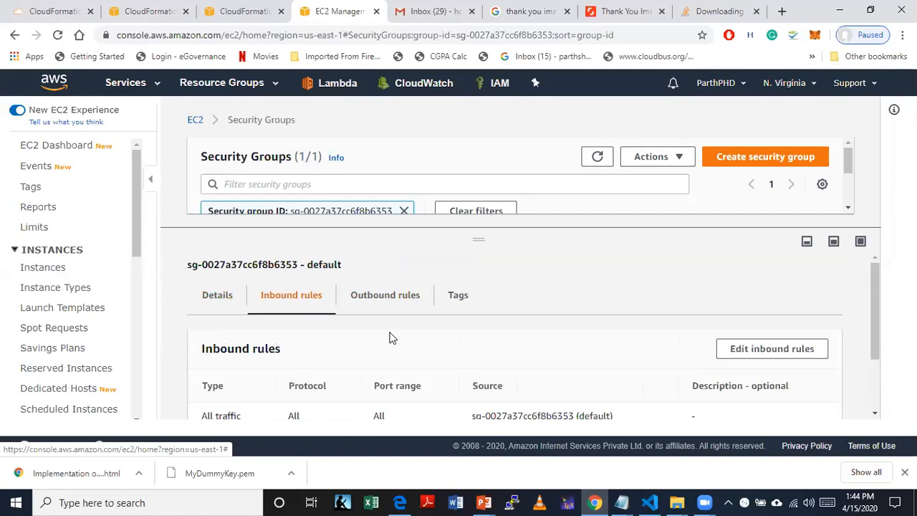
{"action": "left_click_drag", "start_coordinate": [875, 311], "coordinate": [881, 336]}
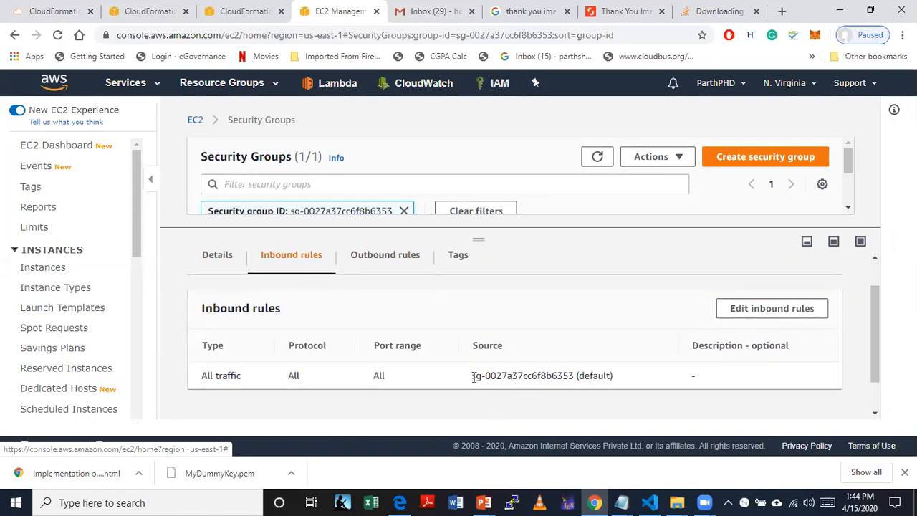
{"action": "left_click_drag", "start_coordinate": [474, 378], "coordinate": [613, 376]}
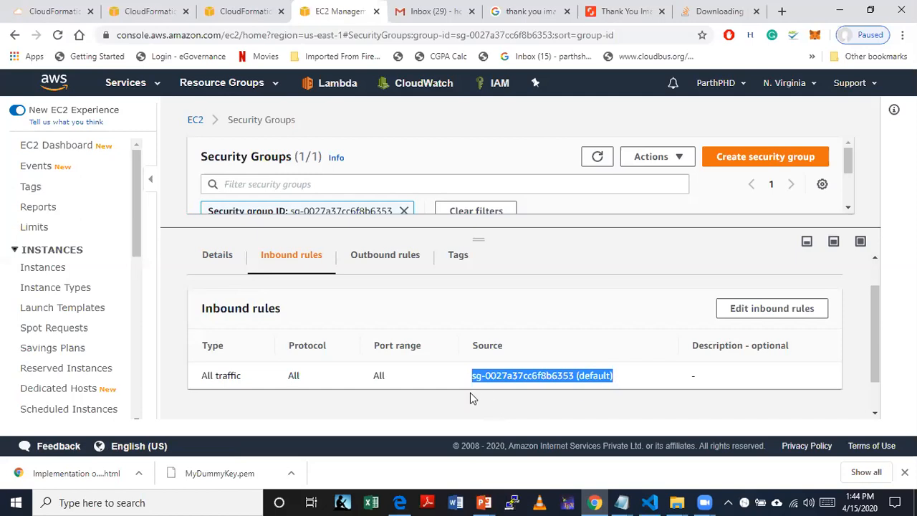
Step: Edit the default security group's inbound rules and add an SSH rule with source 0.0.0.0/0
{"action": "left_click", "coordinate": [752, 310]}
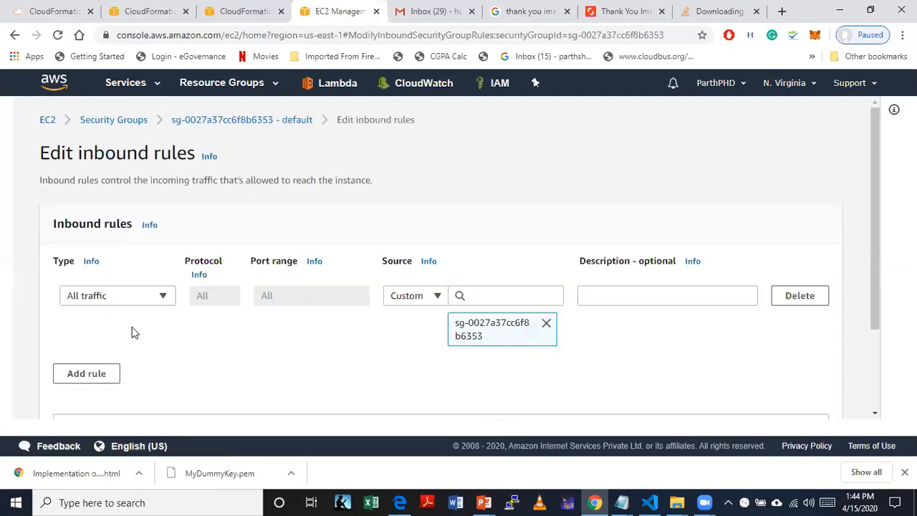
{"action": "left_click", "coordinate": [115, 373]}
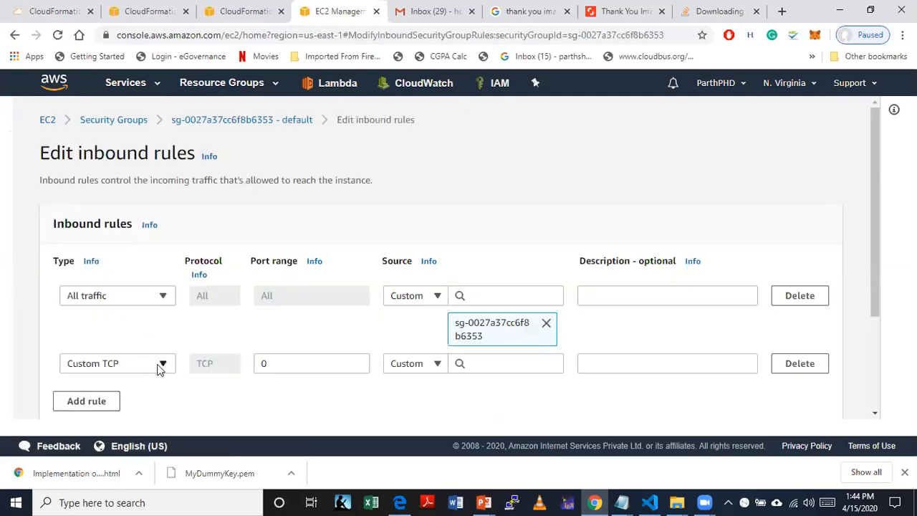
{"action": "left_click", "coordinate": [159, 367]}
{"action": "type", "text": "ss"}
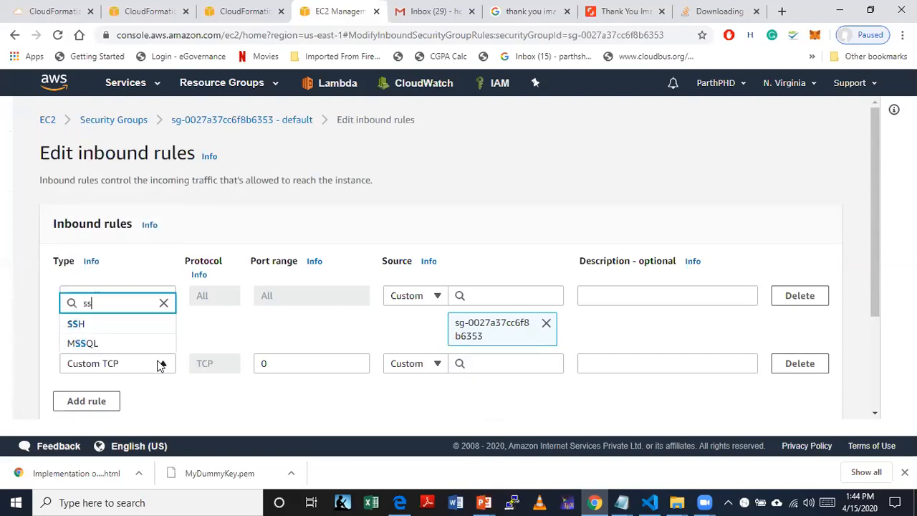
{"action": "left_click", "coordinate": [79, 324]}
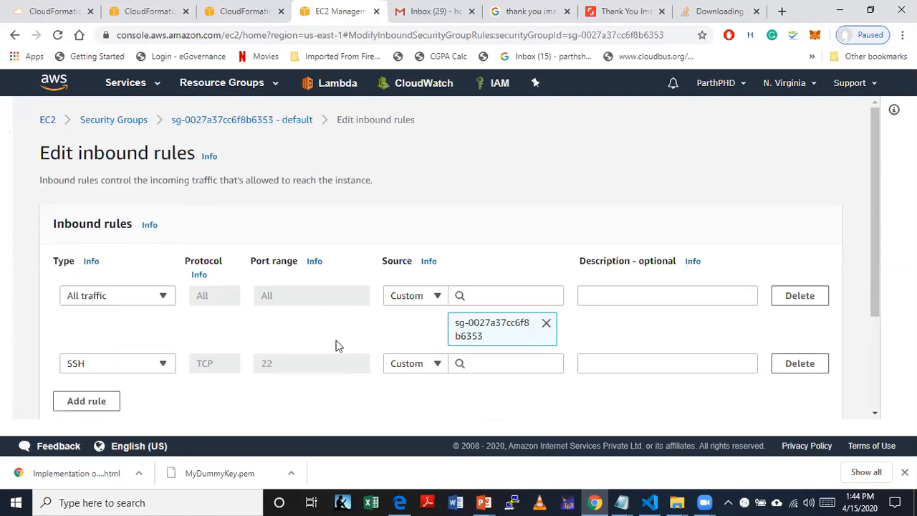
{"action": "left_click", "coordinate": [477, 362]}
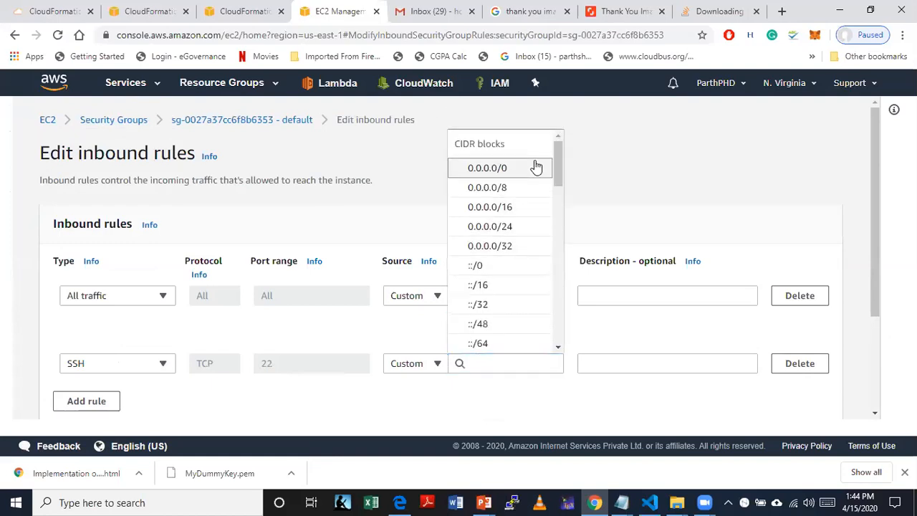
{"action": "left_click", "coordinate": [534, 167]}
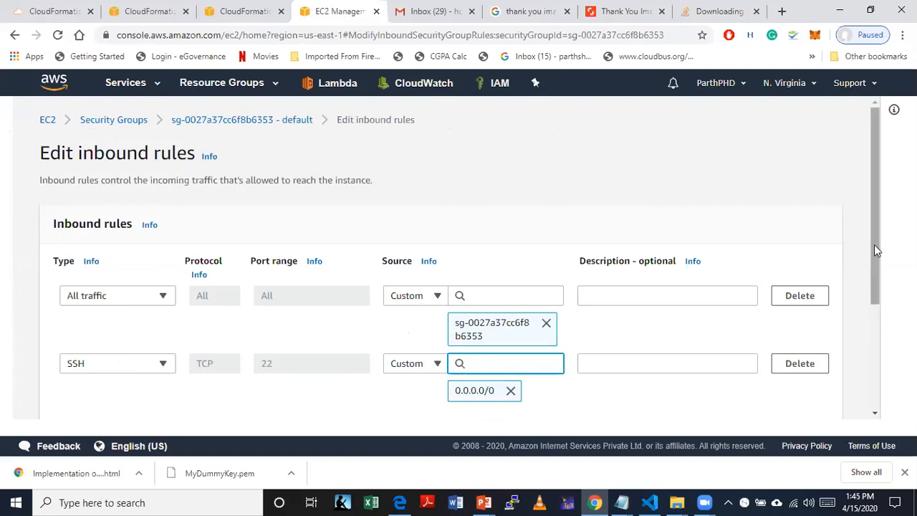
{"action": "left_click_drag", "start_coordinate": [874, 244], "coordinate": [874, 288]}
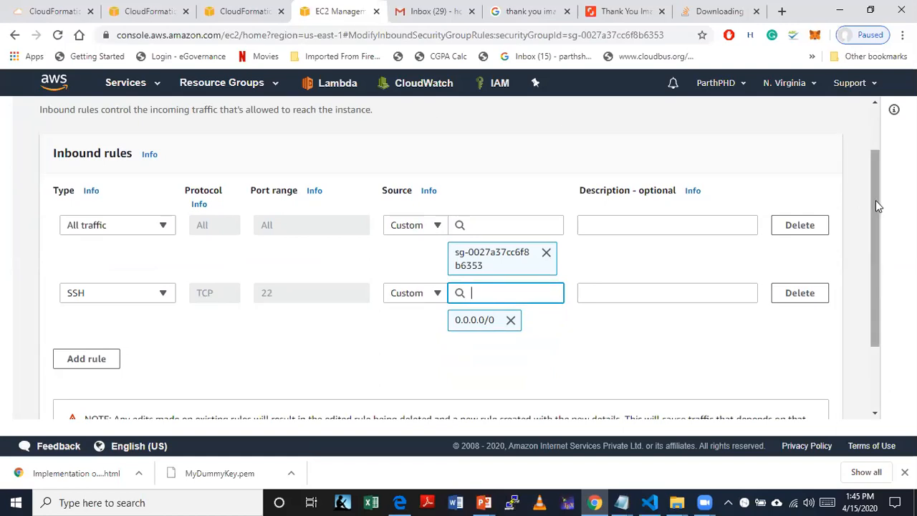
{"action": "left_click_drag", "start_coordinate": [876, 201], "coordinate": [875, 196]}
{"action": "left_click_drag", "start_coordinate": [875, 195], "coordinate": [874, 146]}
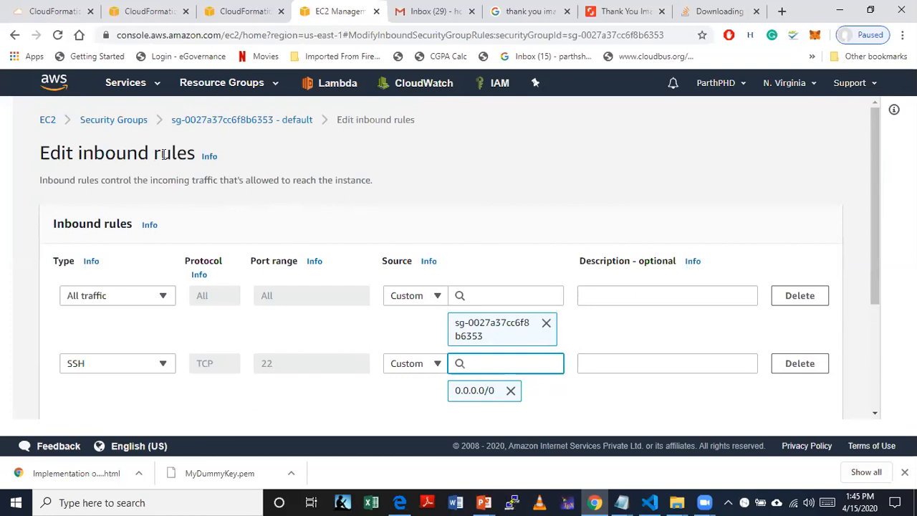
Step: Leave the inbound rules editor without saving, go back to the EC2 instances list, and switch to the Mumbai stack's resources
{"action": "left_click", "coordinate": [12, 37]}
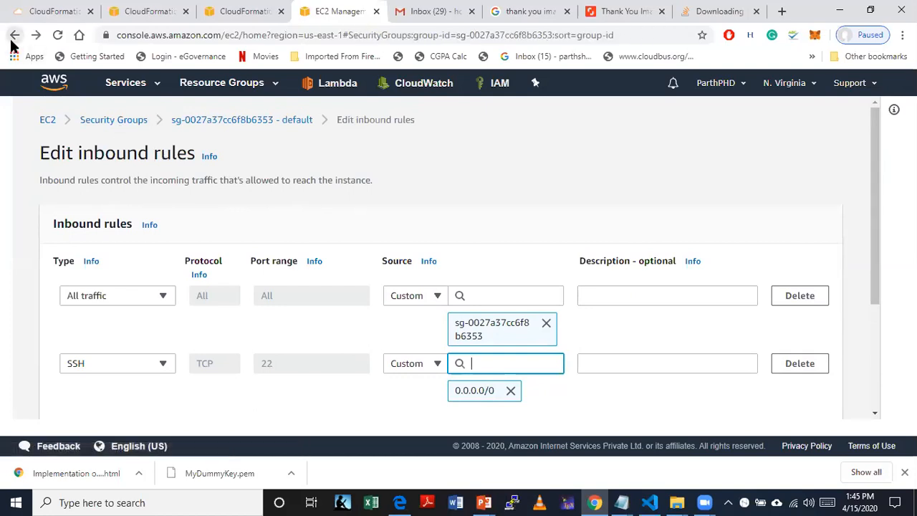
{"action": "left_click", "coordinate": [12, 38]}
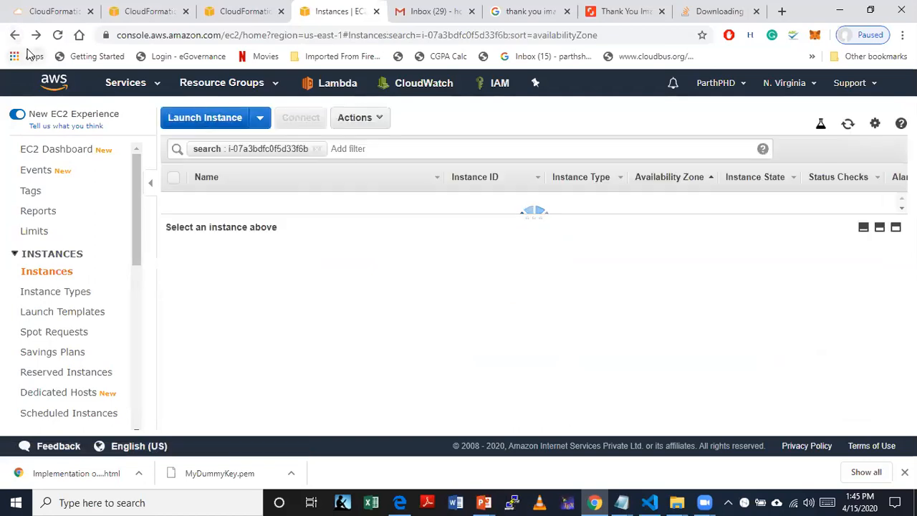
{"action": "left_click", "coordinate": [159, 11]}
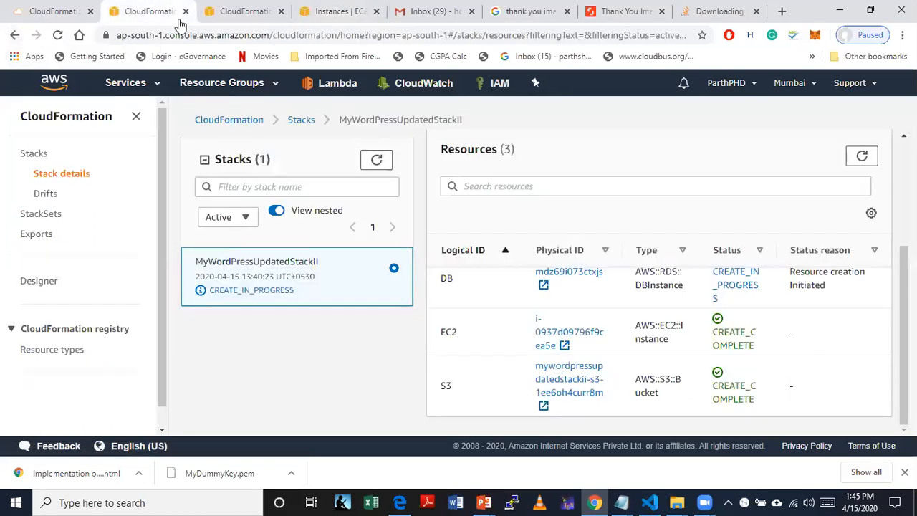
Step: Refresh the resources of MyWordPressUpdatedStackII and examine the DB resource's type and creation status
{"action": "left_click", "coordinate": [862, 156]}
{"action": "scroll", "coordinate": [862, 156], "scroll_direction": "up", "scroll_amount": 2}
{"action": "scroll", "coordinate": [816, 317], "scroll_direction": "down", "scroll_amount": 2}
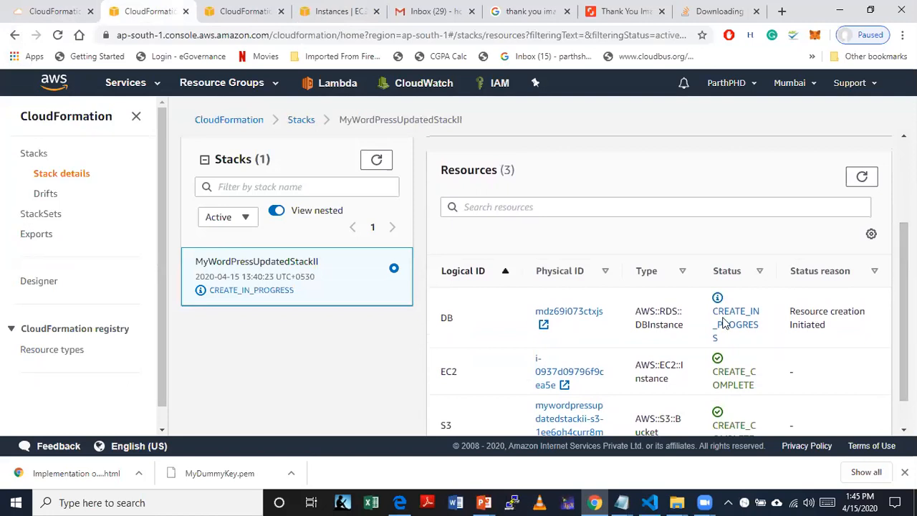
{"action": "triple_click", "coordinate": [666, 310]}
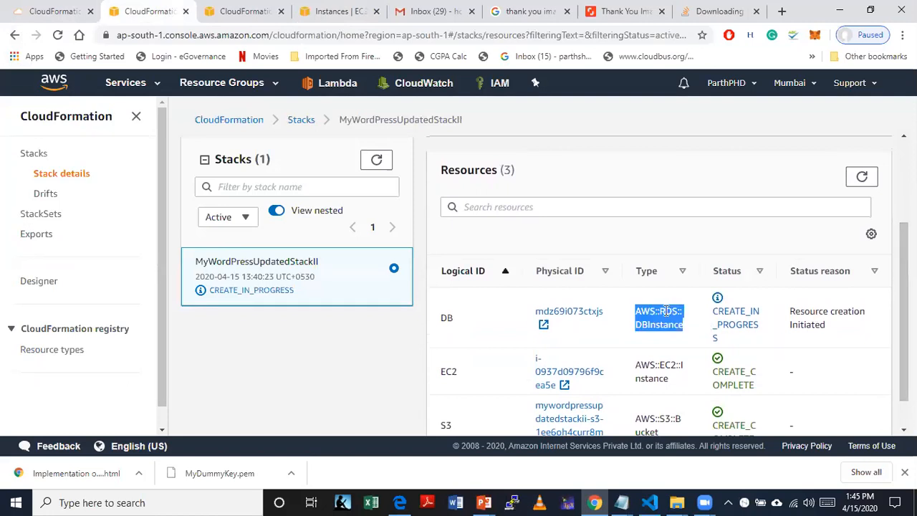
{"action": "double_click", "coordinate": [666, 311]}
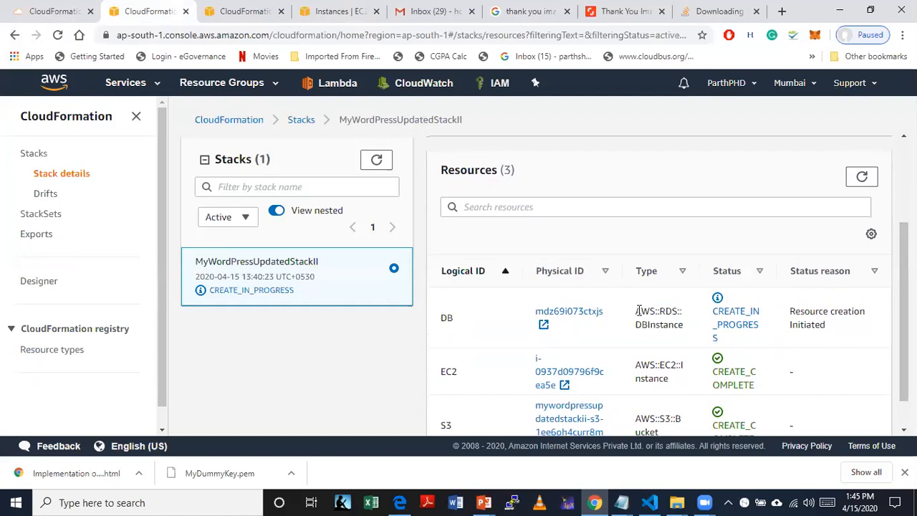
{"action": "triple_click", "coordinate": [679, 326]}
{"action": "left_click", "coordinate": [686, 333]}
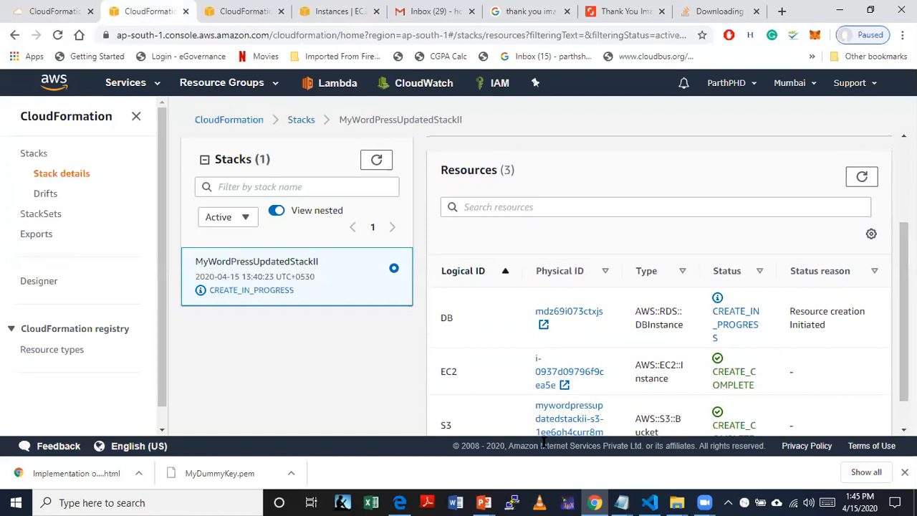